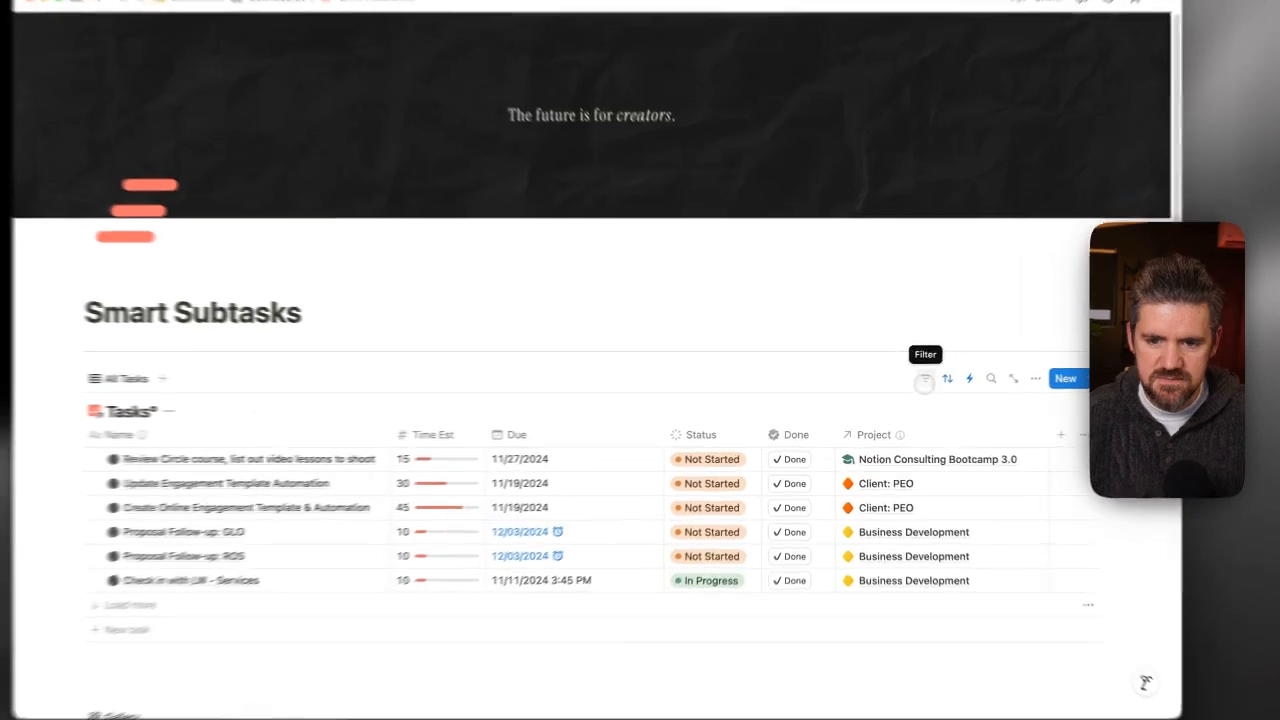
{"action": "left_click", "coordinate": [907, 383]}
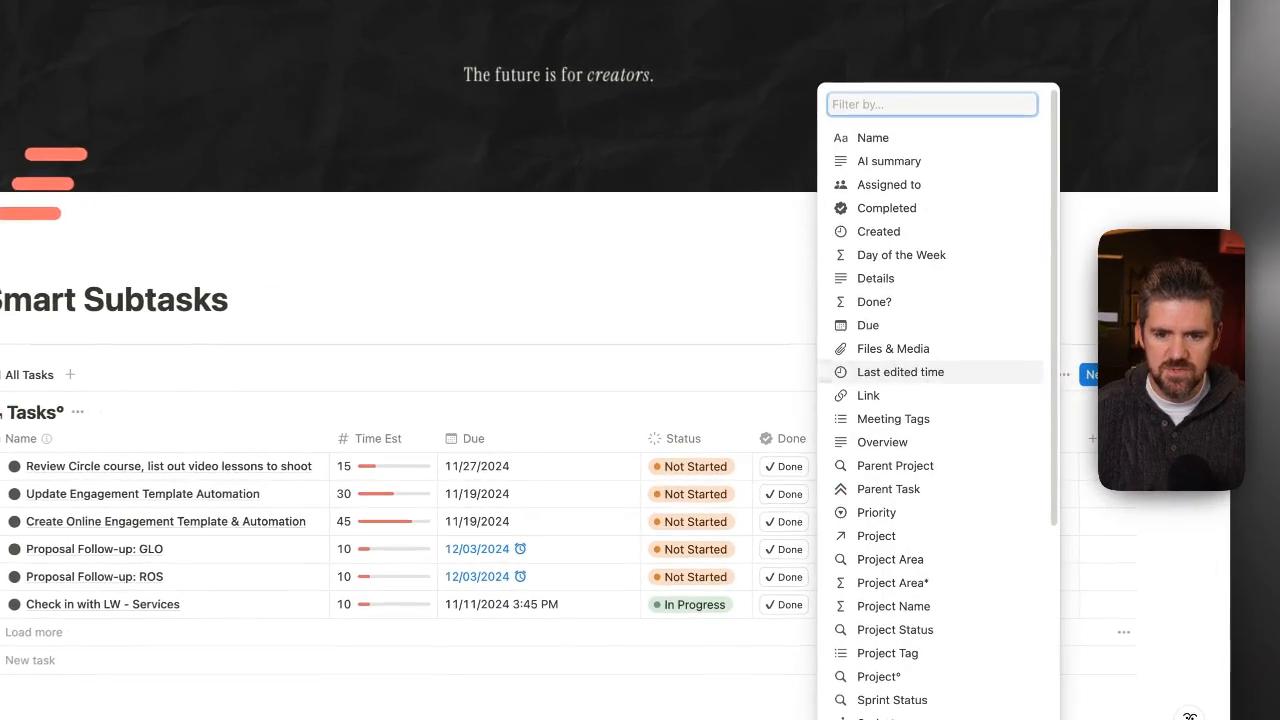
{"action": "key", "text": "Escape"}
{"action": "left_click", "coordinate": [966, 378]}
{"action": "left_click", "coordinate": [967, 378]}
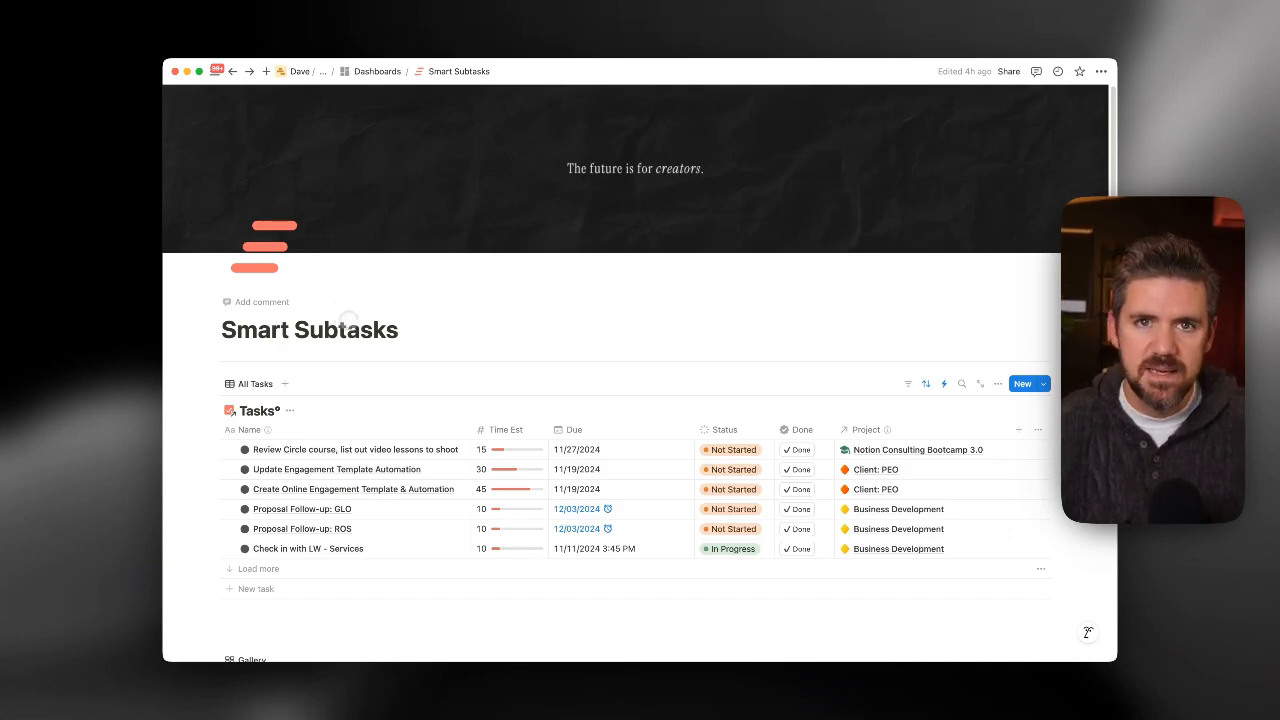
- Duplicate the All Tasks view and name the copy "By Project"
{"action": "left_click", "coordinate": [250, 383]}
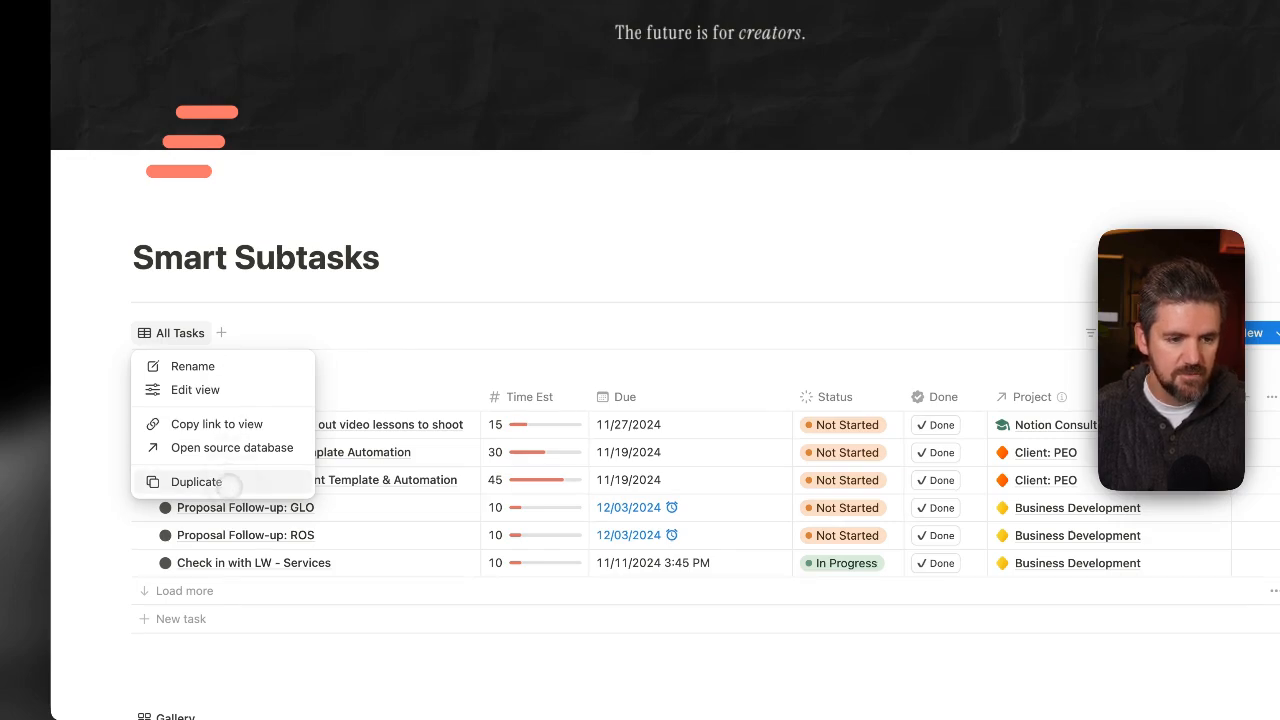
{"action": "left_click", "coordinate": [229, 485]}
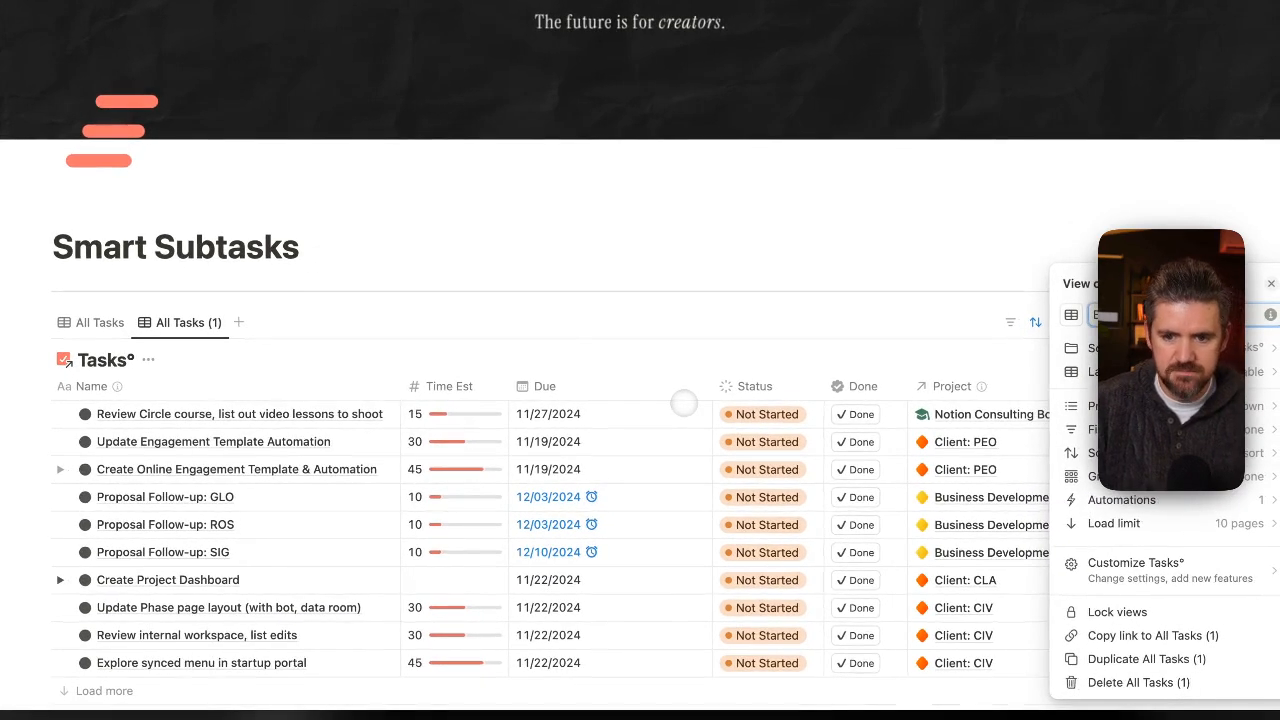
{"action": "type", "text": "By Project"}
{"action": "key", "text": "Escape"}
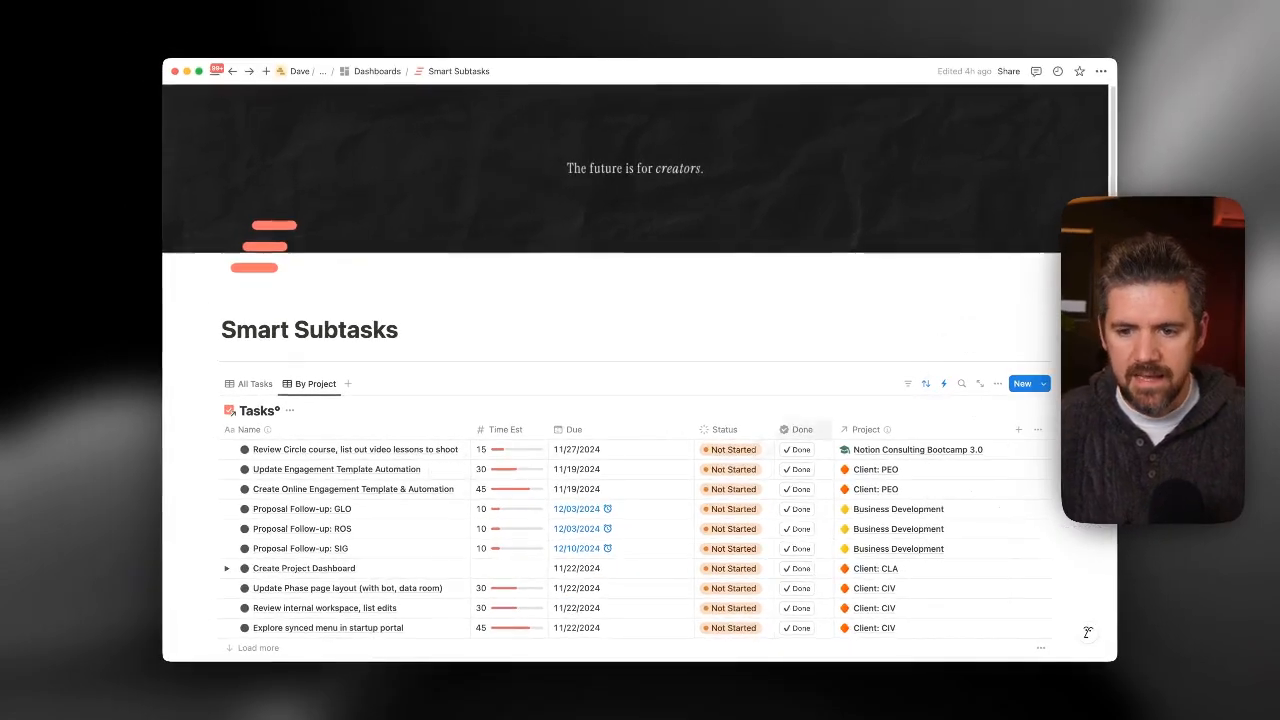
- Group the By Project view by the Project property
{"action": "left_click", "coordinate": [997, 383]}
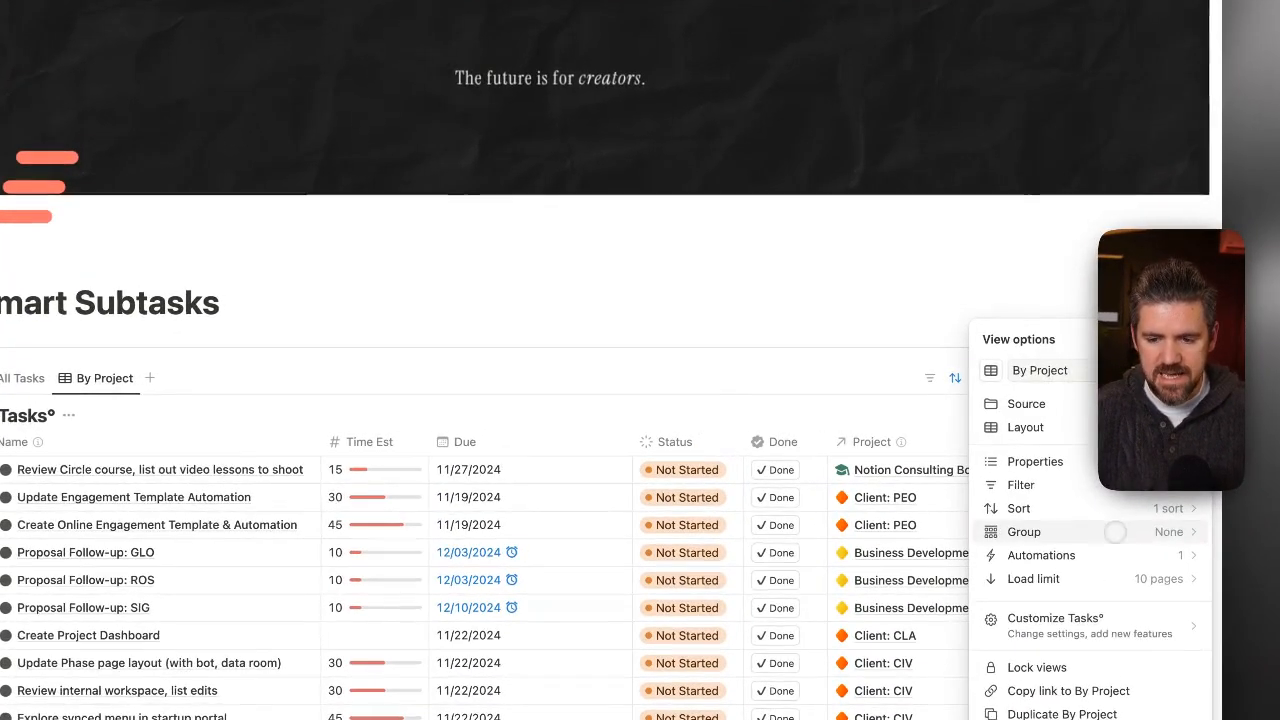
{"action": "left_click", "coordinate": [1115, 532]}
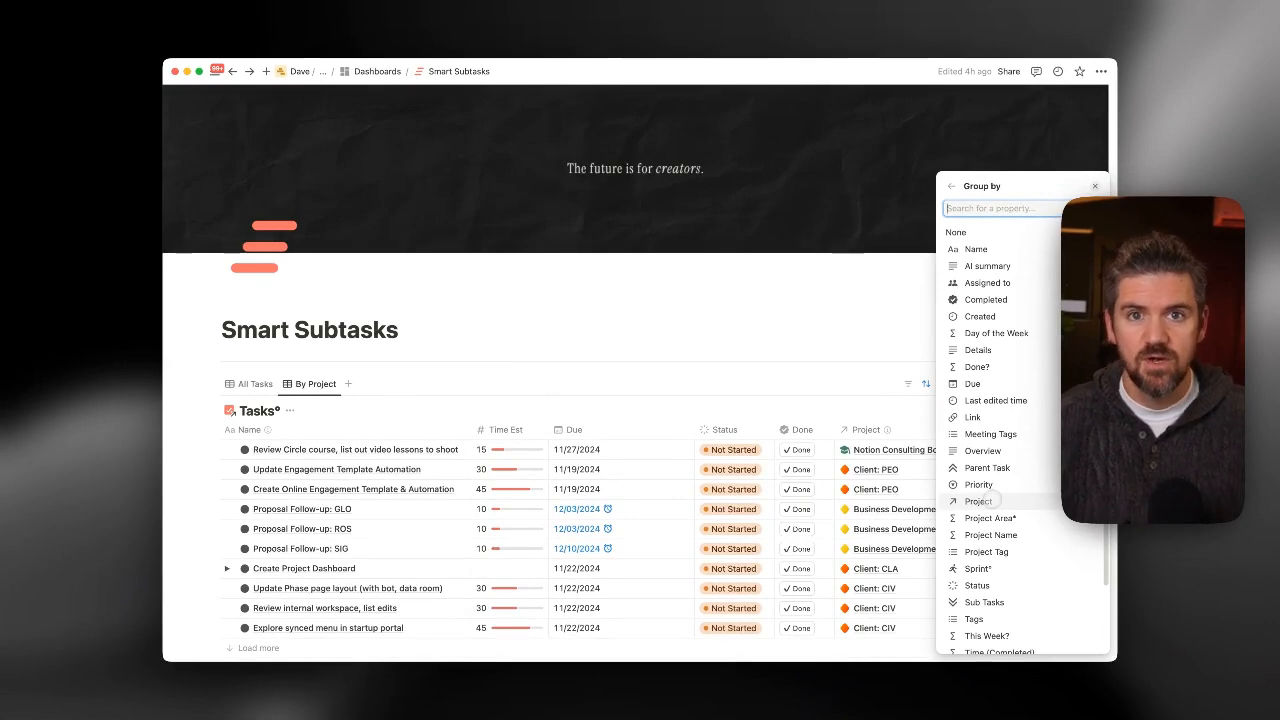
{"action": "left_click", "coordinate": [980, 501]}
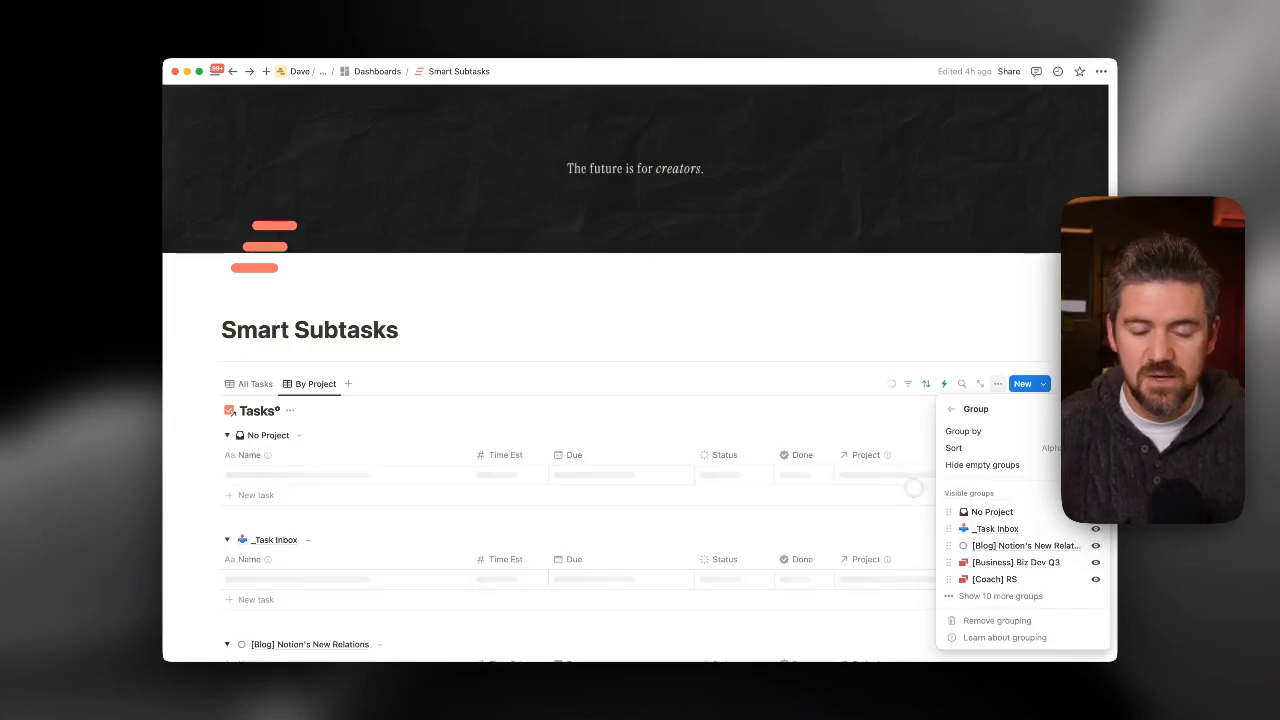
{"action": "left_click", "coordinate": [636, 395]}
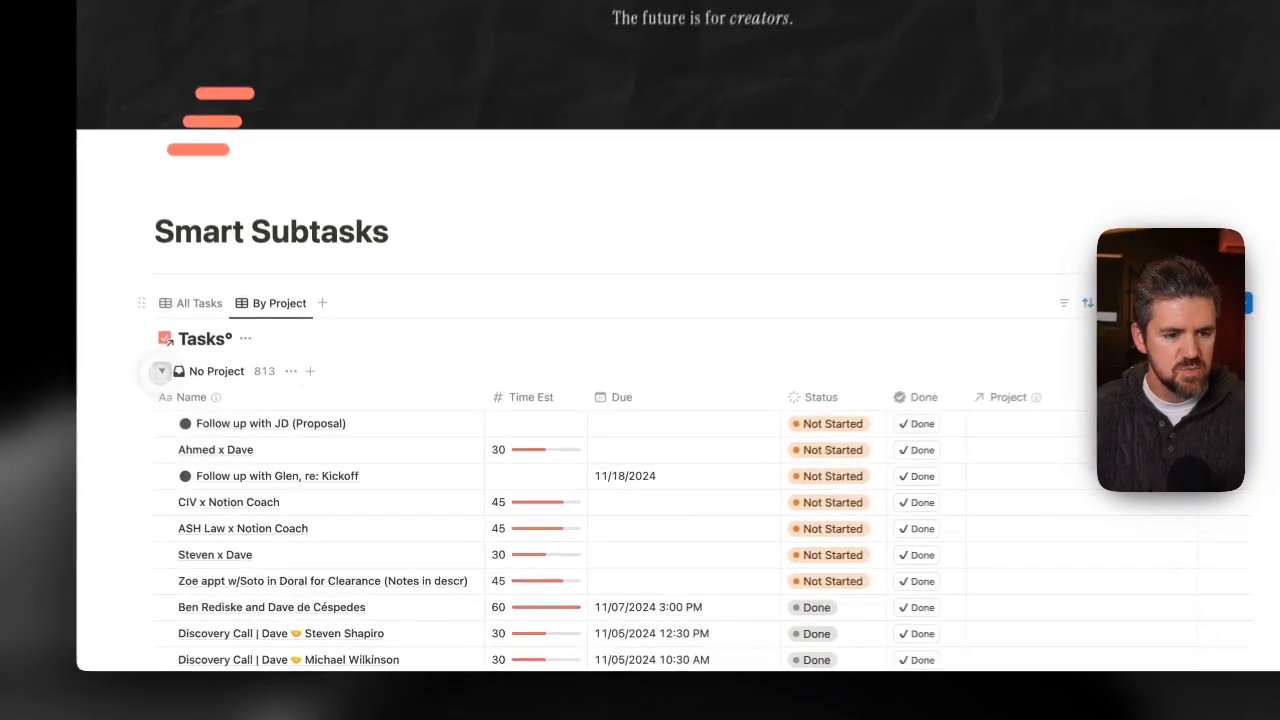
- Collapse the project groups in the By Project view, from No Project through [Coach] RS
{"action": "left_click", "coordinate": [227, 435]}
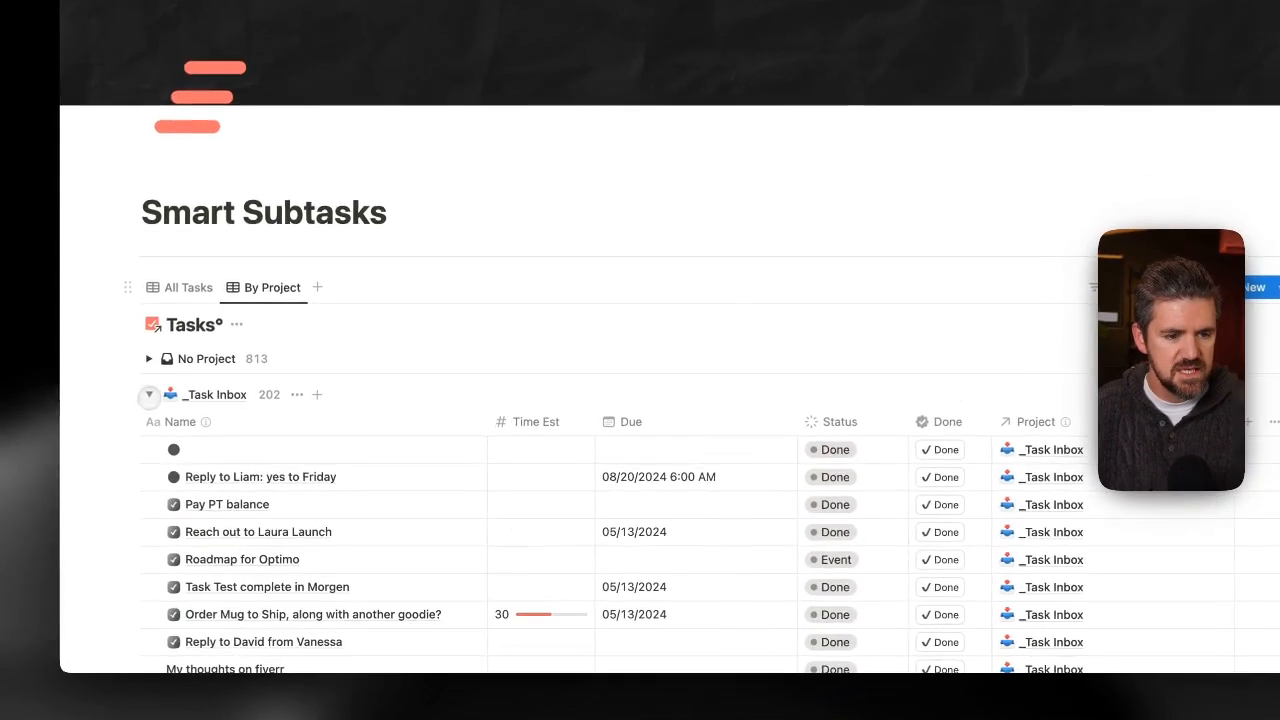
{"action": "left_click", "coordinate": [227, 461]}
{"action": "left_click", "coordinate": [227, 487]}
{"action": "left_click", "coordinate": [227, 512]}
{"action": "left_click", "coordinate": [147, 501]}
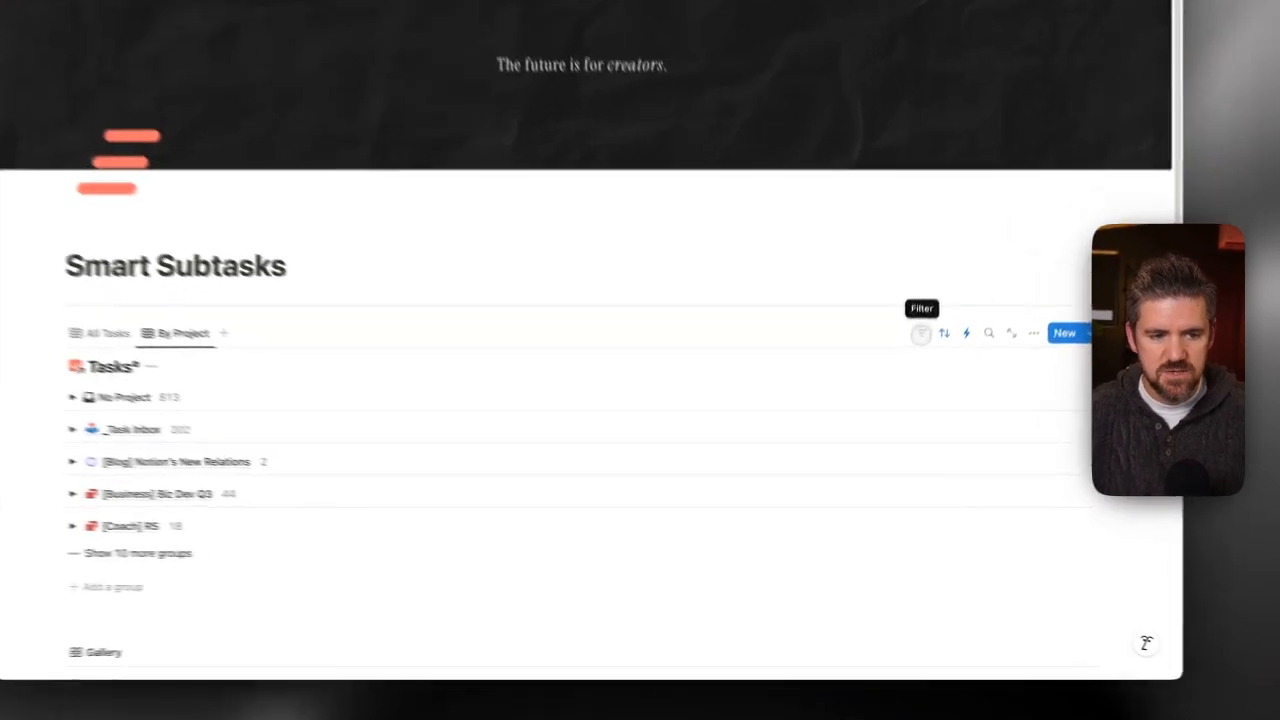
- Filter the By Project view to tasks whose Project Status is In progress and save the filter for everyone
{"action": "left_click", "coordinate": [907, 383]}
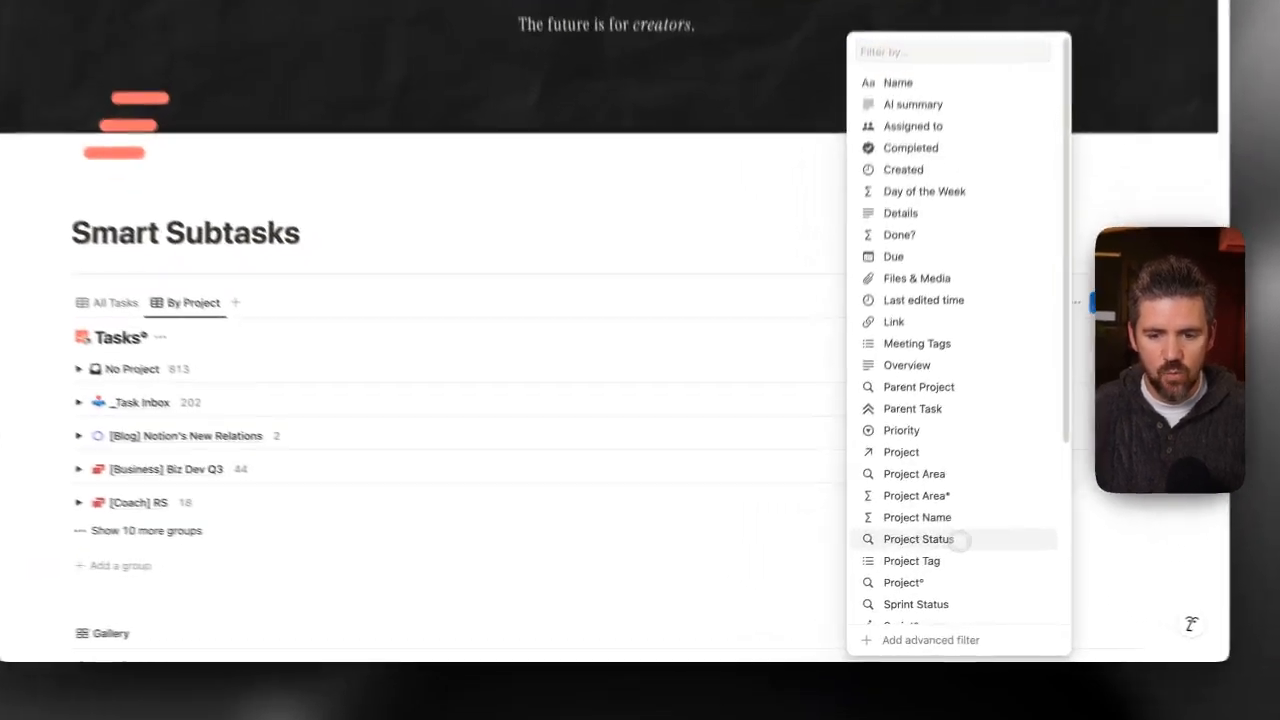
{"action": "left_click", "coordinate": [877, 567]}
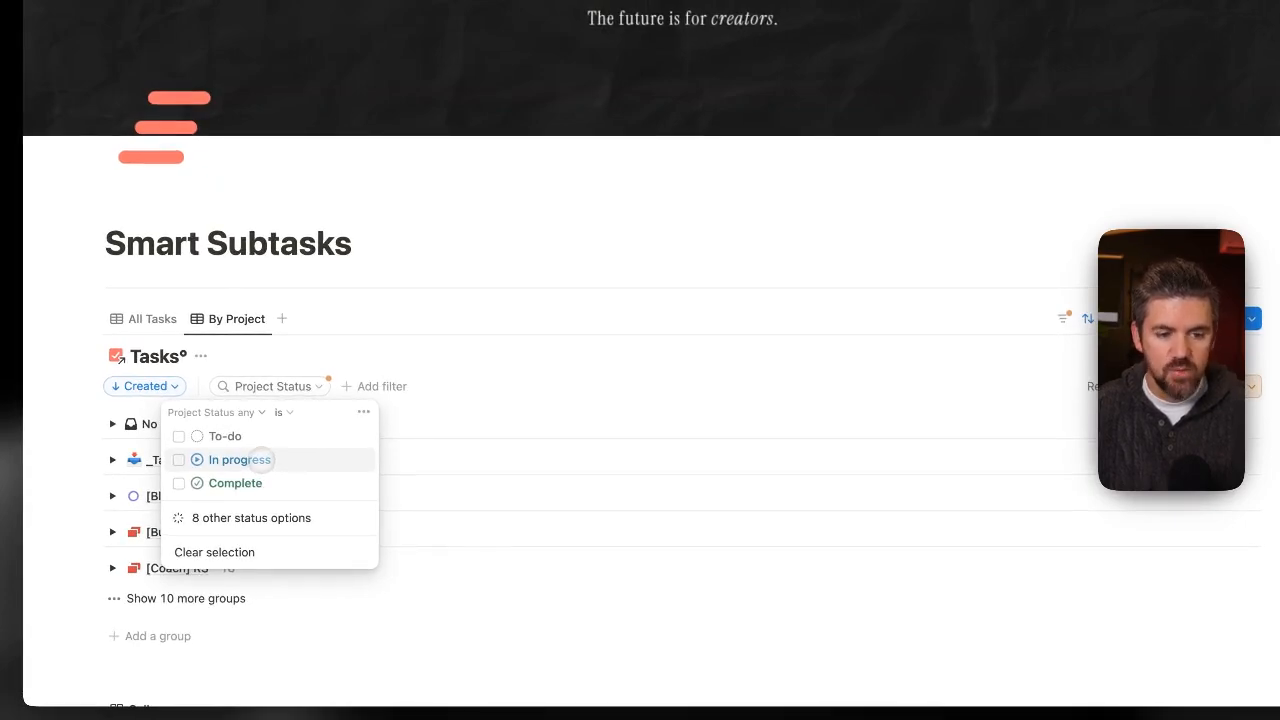
{"action": "left_click", "coordinate": [260, 460]}
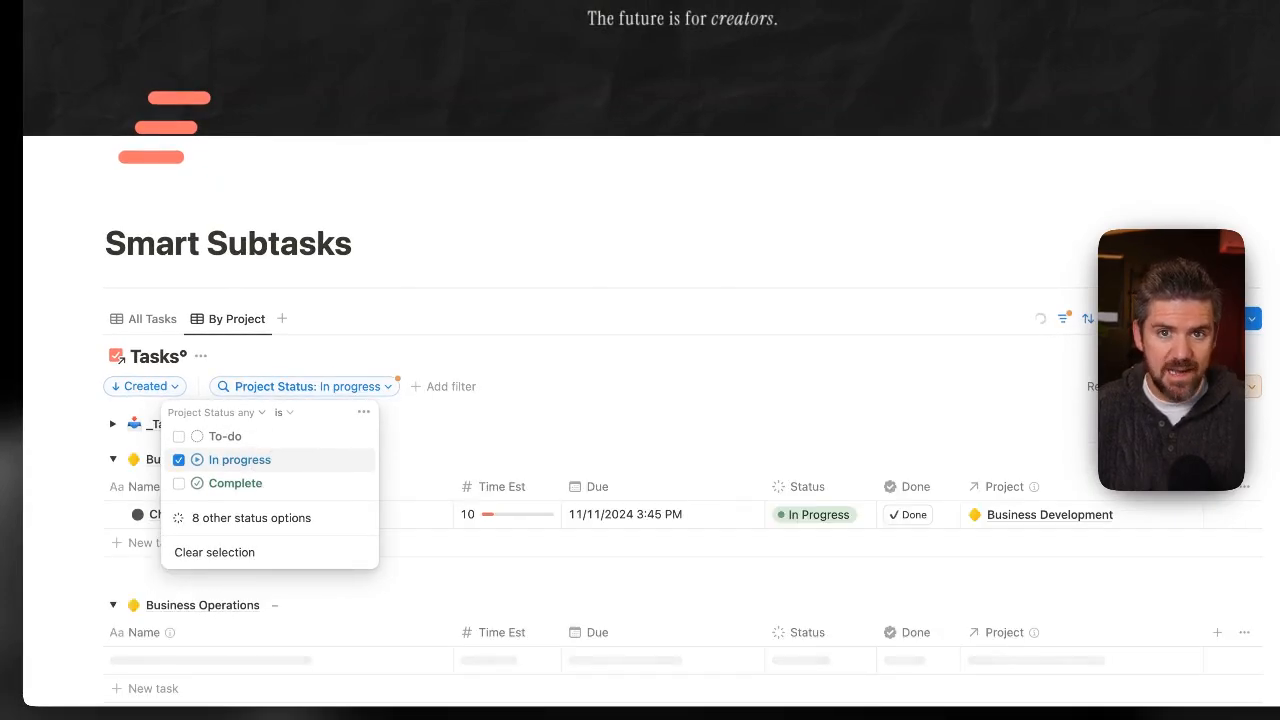
{"action": "left_click", "coordinate": [628, 366]}
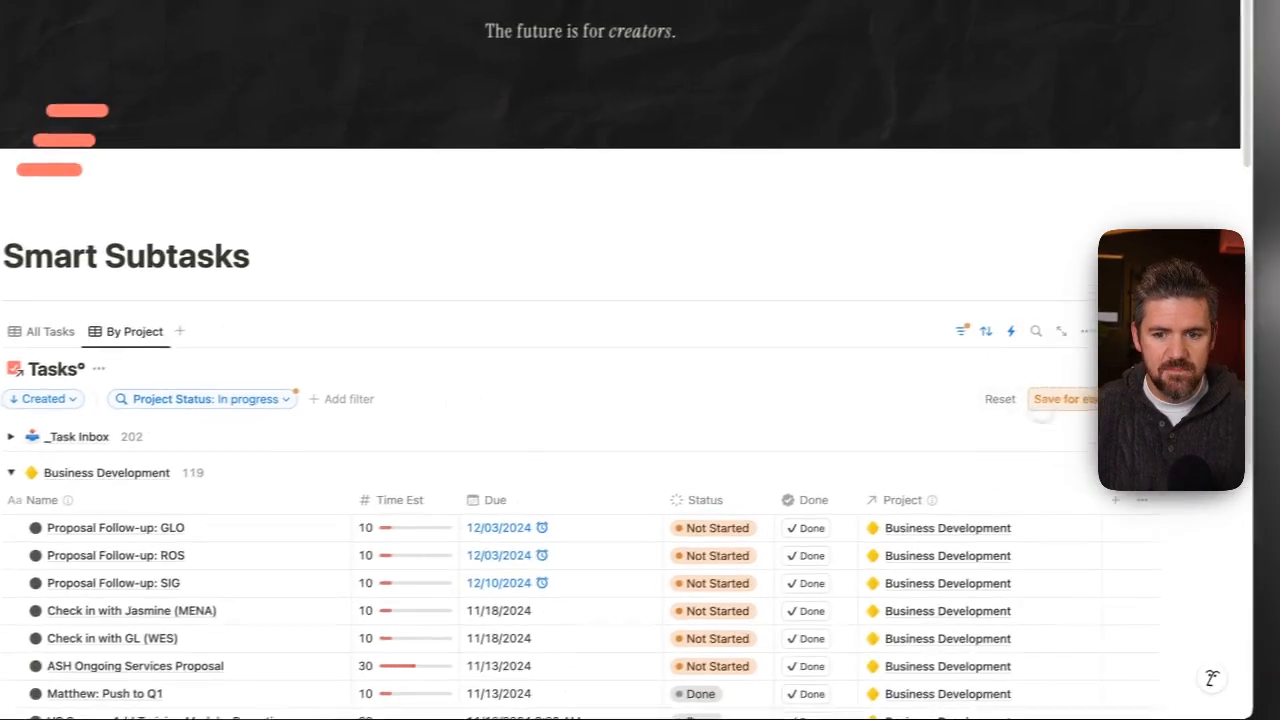
{"action": "left_click", "coordinate": [1040, 402]}
- Collapse the expanded groups in the filtered view, from Business Development down through the client projects
{"action": "left_click", "coordinate": [10, 472]}
{"action": "left_click", "coordinate": [10, 508]}
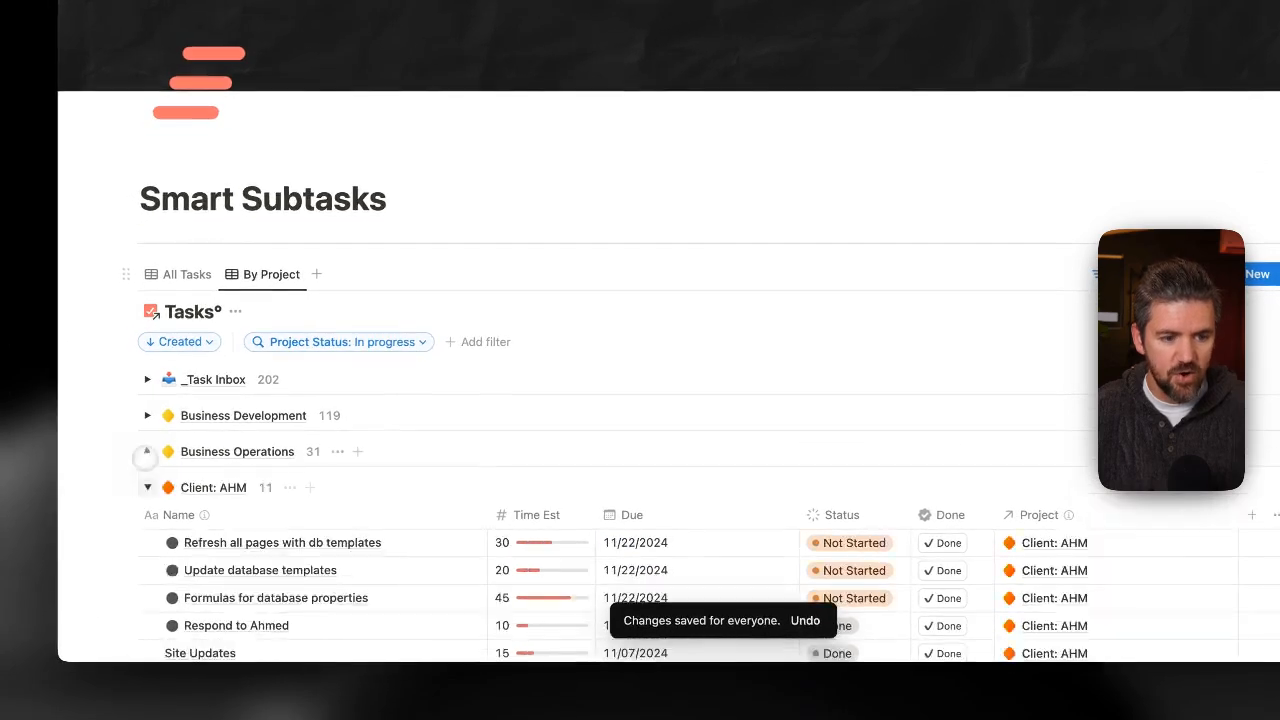
{"action": "left_click", "coordinate": [147, 487]}
{"action": "left_click", "coordinate": [150, 515]}
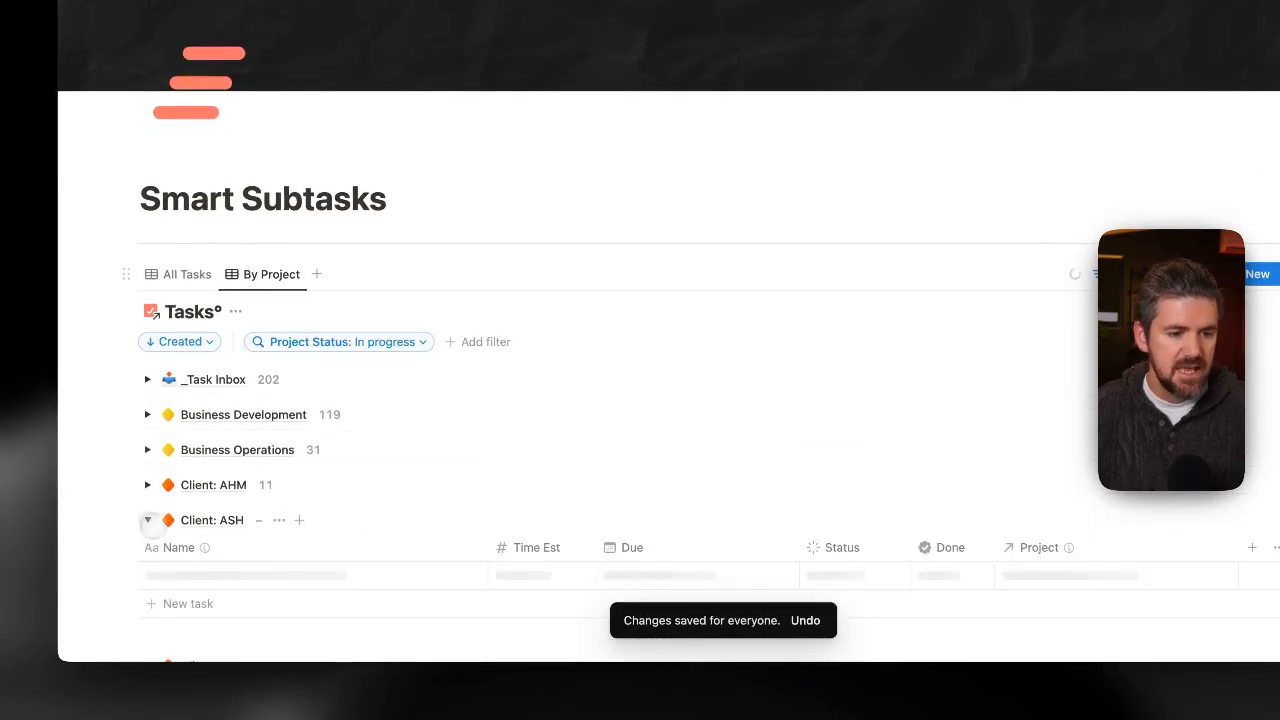
{"action": "left_click", "coordinate": [147, 520]}
{"action": "left_click", "coordinate": [147, 553]}
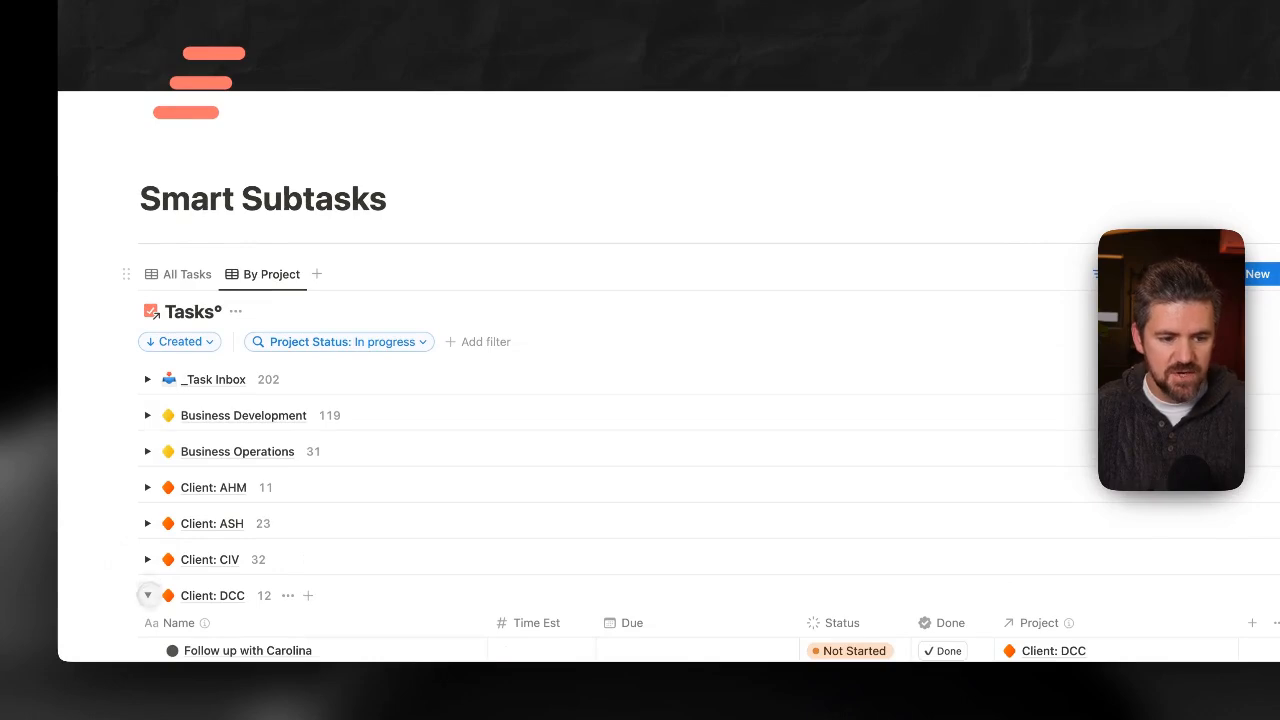
{"action": "left_click", "coordinate": [147, 595]}
{"action": "left_click", "coordinate": [147, 631]}
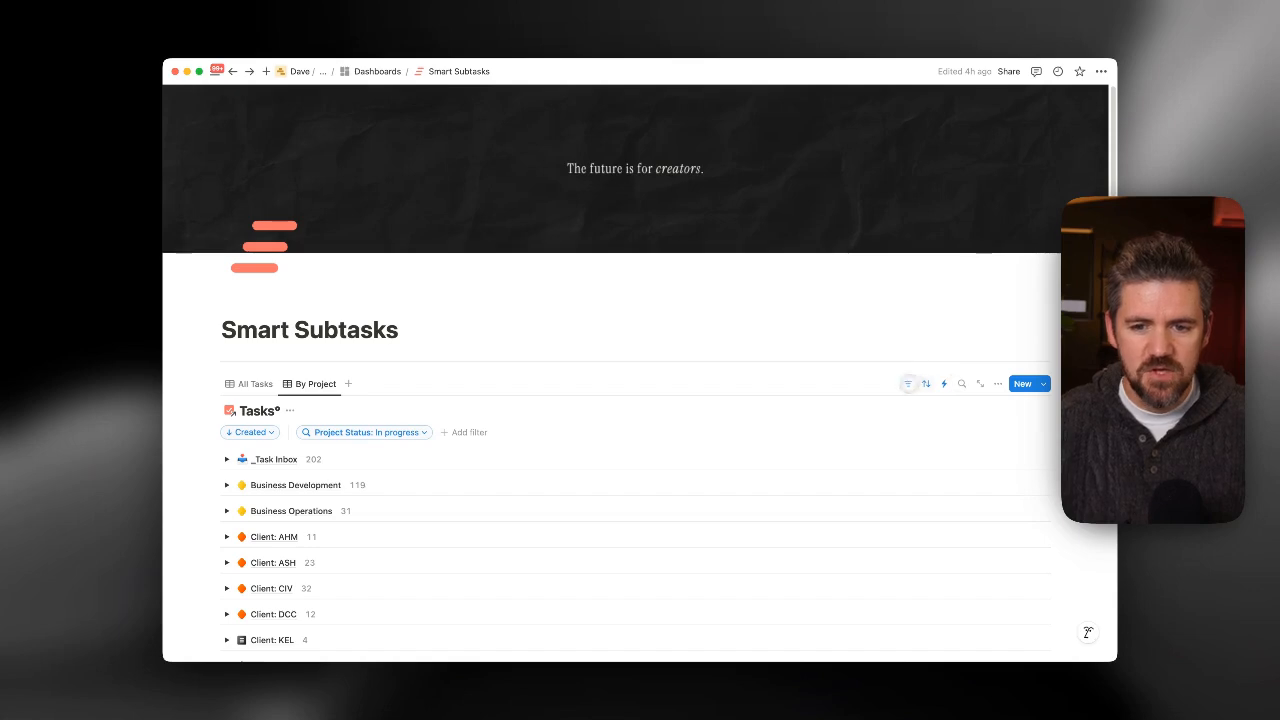
- Expand the Business Development group to show its tasks
{"action": "left_click", "coordinate": [929, 385]}
{"action": "left_click", "coordinate": [289, 546]}
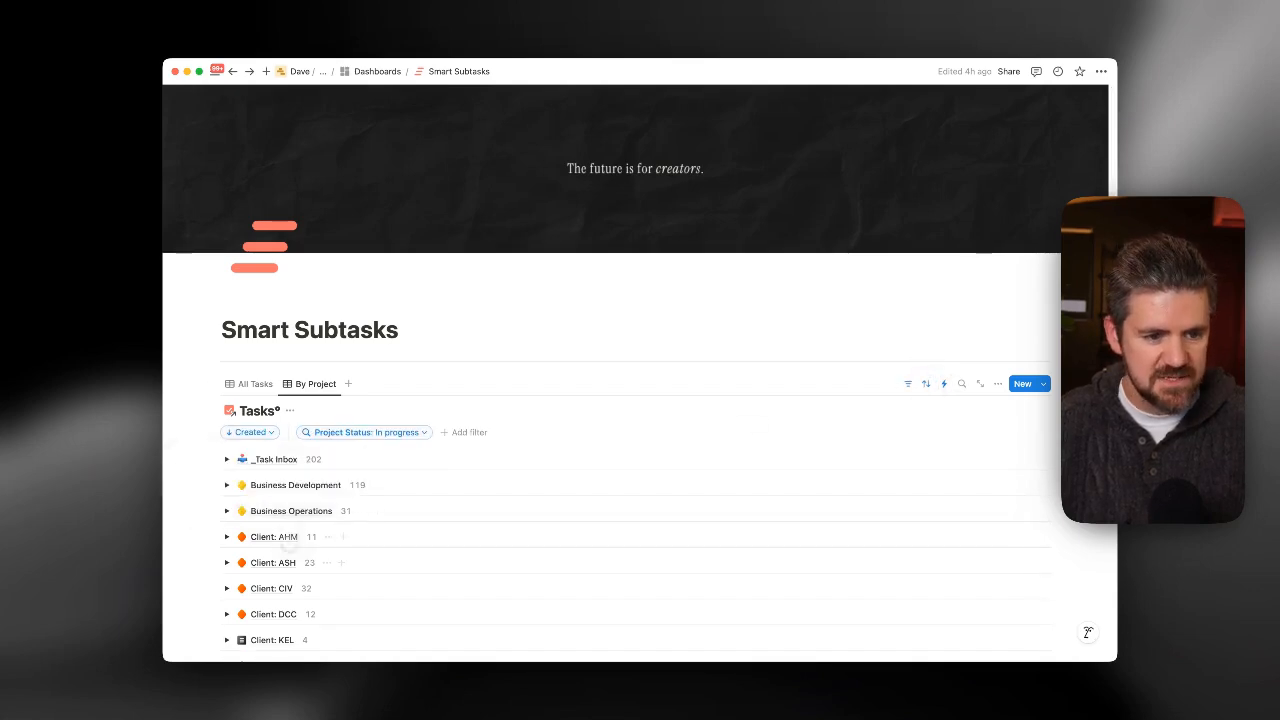
{"action": "left_click", "coordinate": [227, 485]}
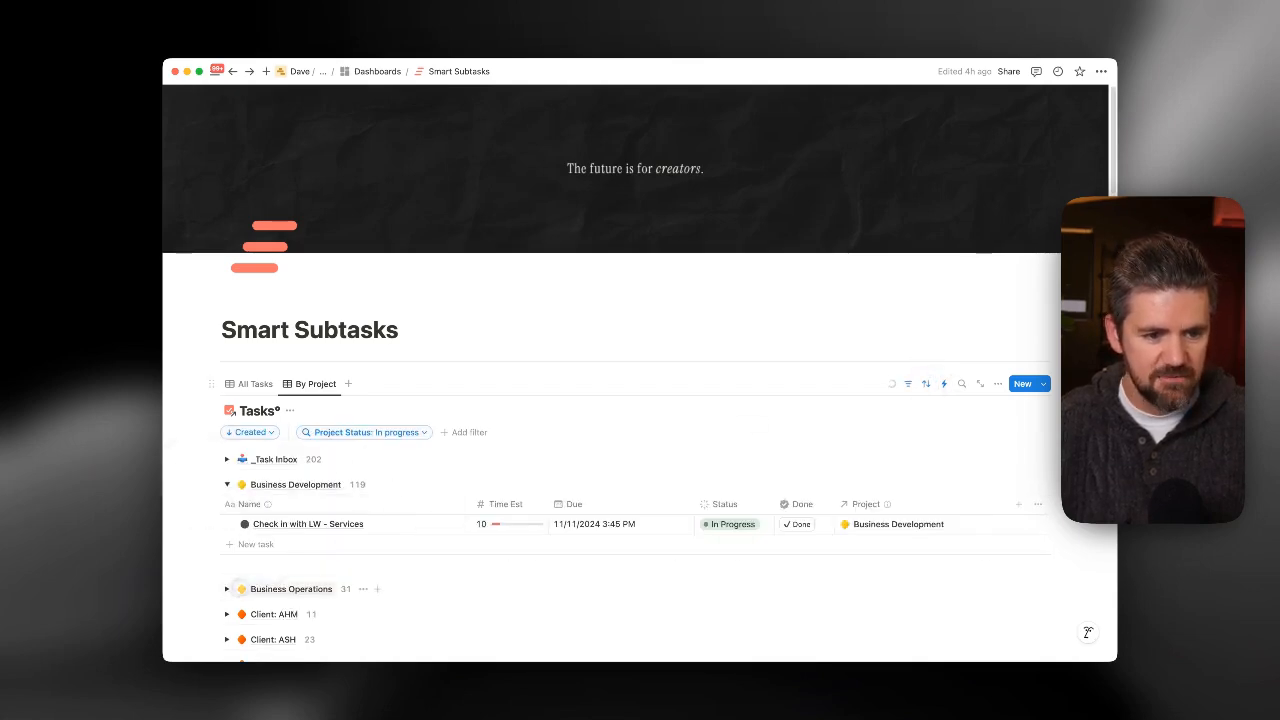
{"action": "scroll", "coordinate": [471, 492], "scroll_direction": "down", "scroll_amount": 2}
{"action": "scroll", "coordinate": [471, 492], "scroll_direction": "up", "scroll_amount": 2}
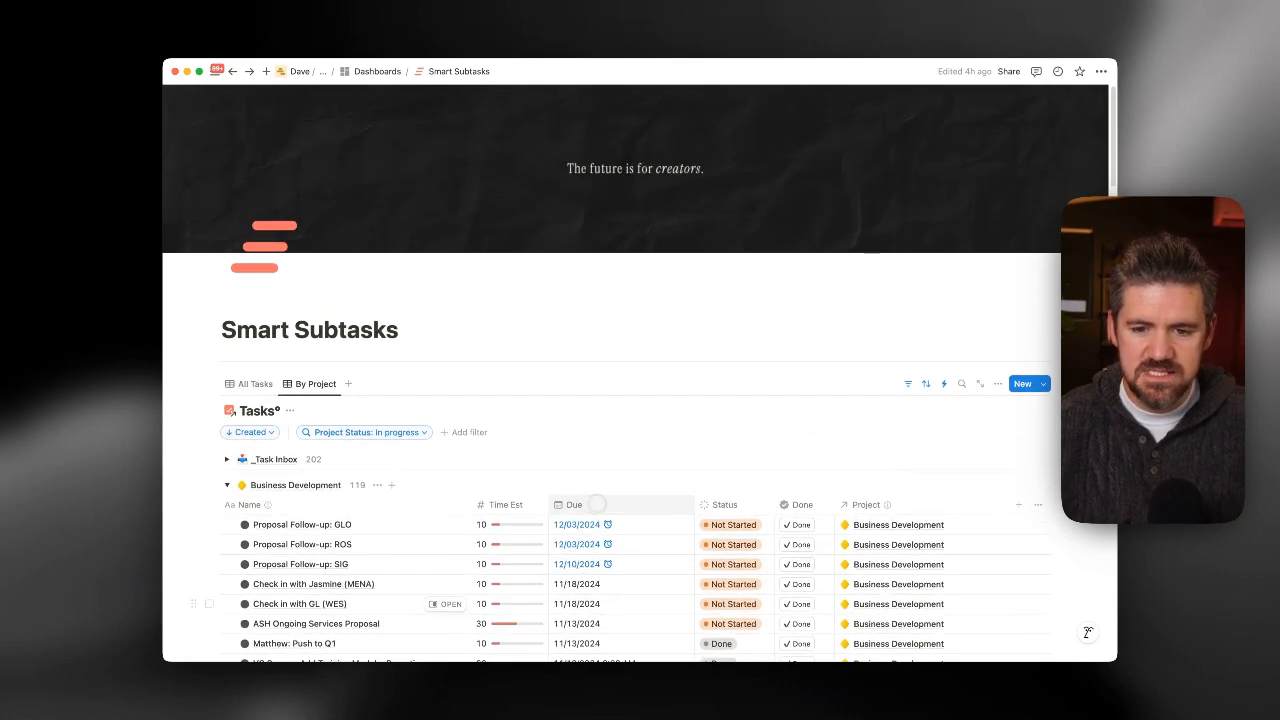
- Add an ascending Status sort to the By Project view and place it above the Created sort
{"action": "left_click", "coordinate": [907, 384]}
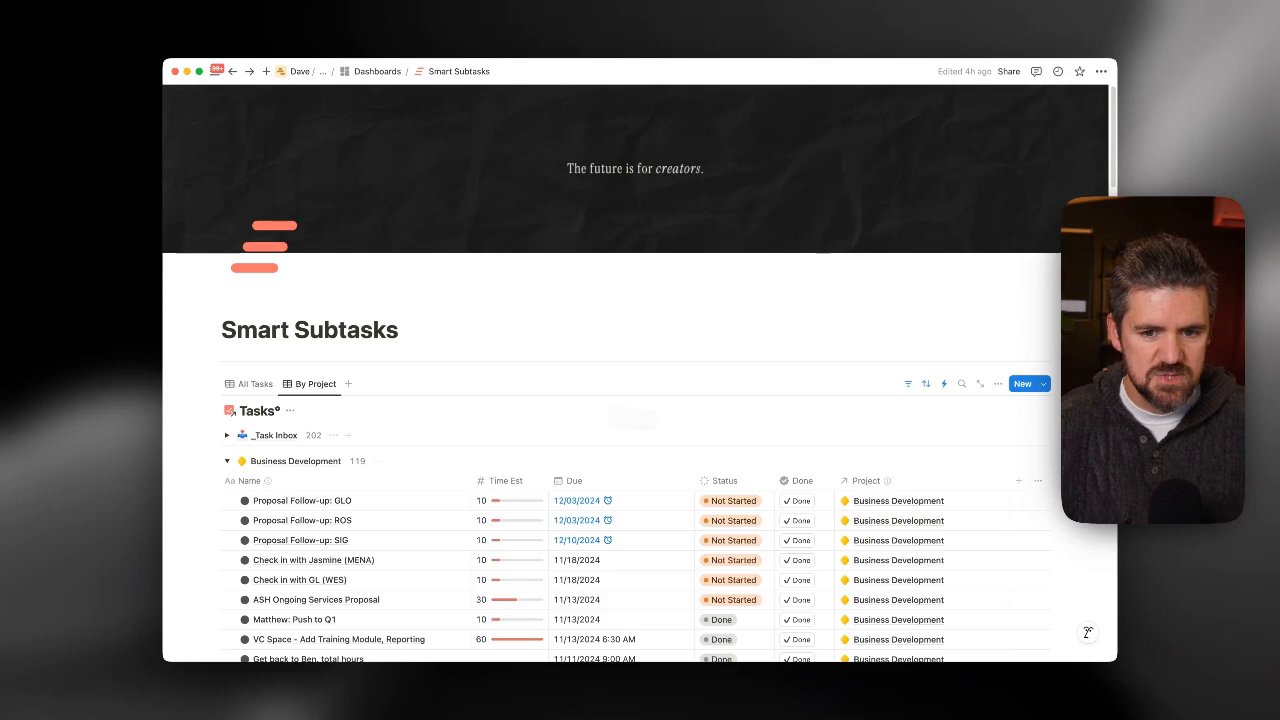
{"action": "left_click", "coordinate": [927, 384]}
{"action": "left_click", "coordinate": [213, 484]}
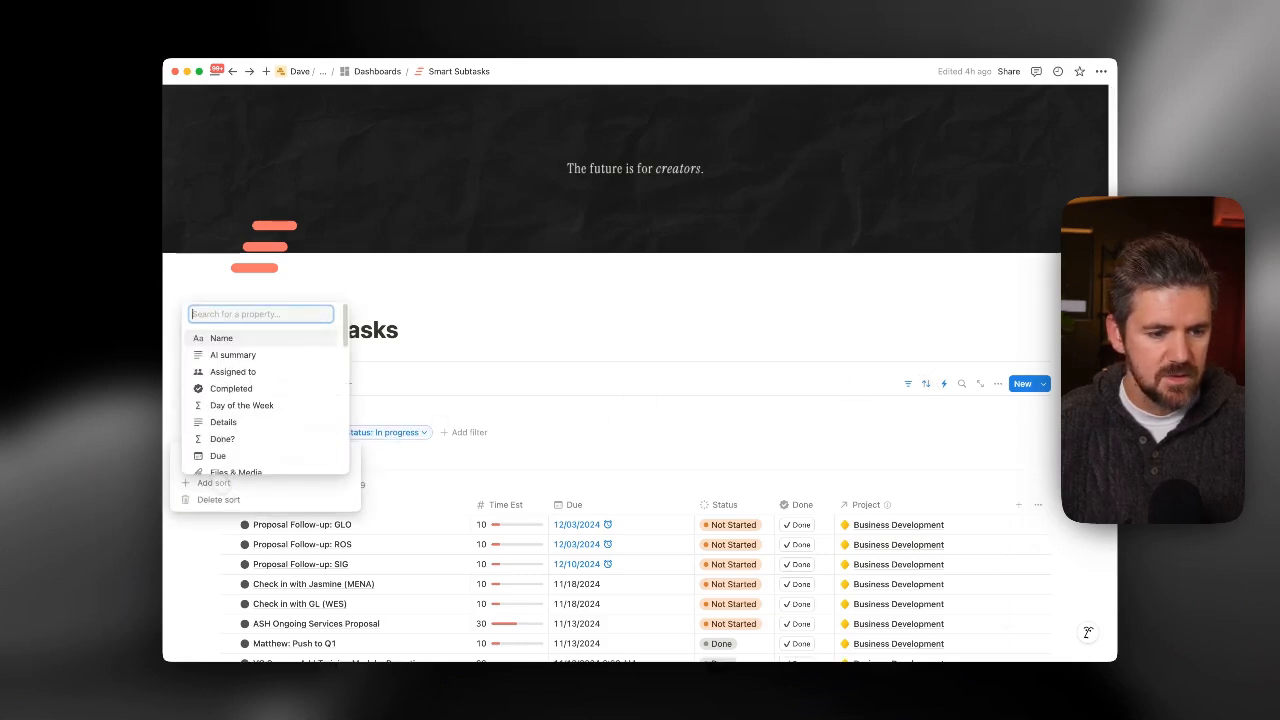
{"action": "scroll", "coordinate": [238, 437], "scroll_direction": "down", "scroll_amount": 5}
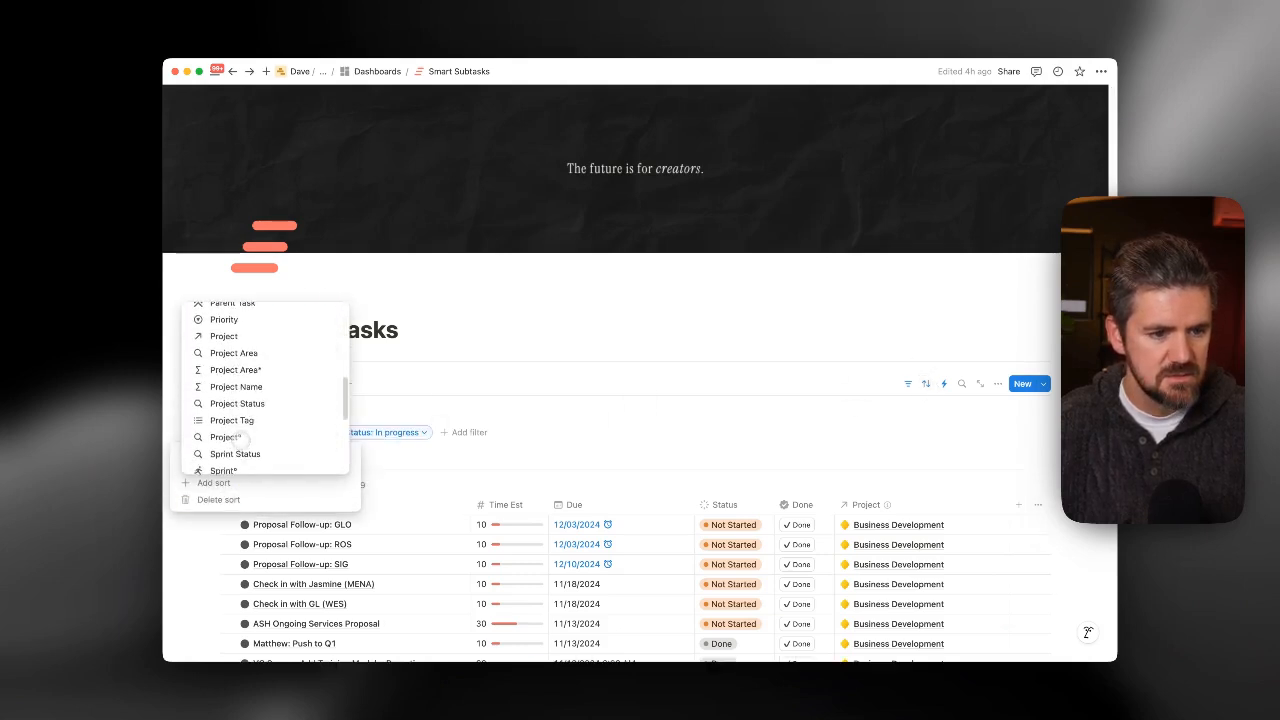
{"action": "scroll", "coordinate": [238, 437], "scroll_direction": "down", "scroll_amount": 2}
{"action": "left_click", "coordinate": [243, 389]}
{"action": "scroll", "coordinate": [240, 416], "scroll_direction": "down", "scroll_amount": 1}
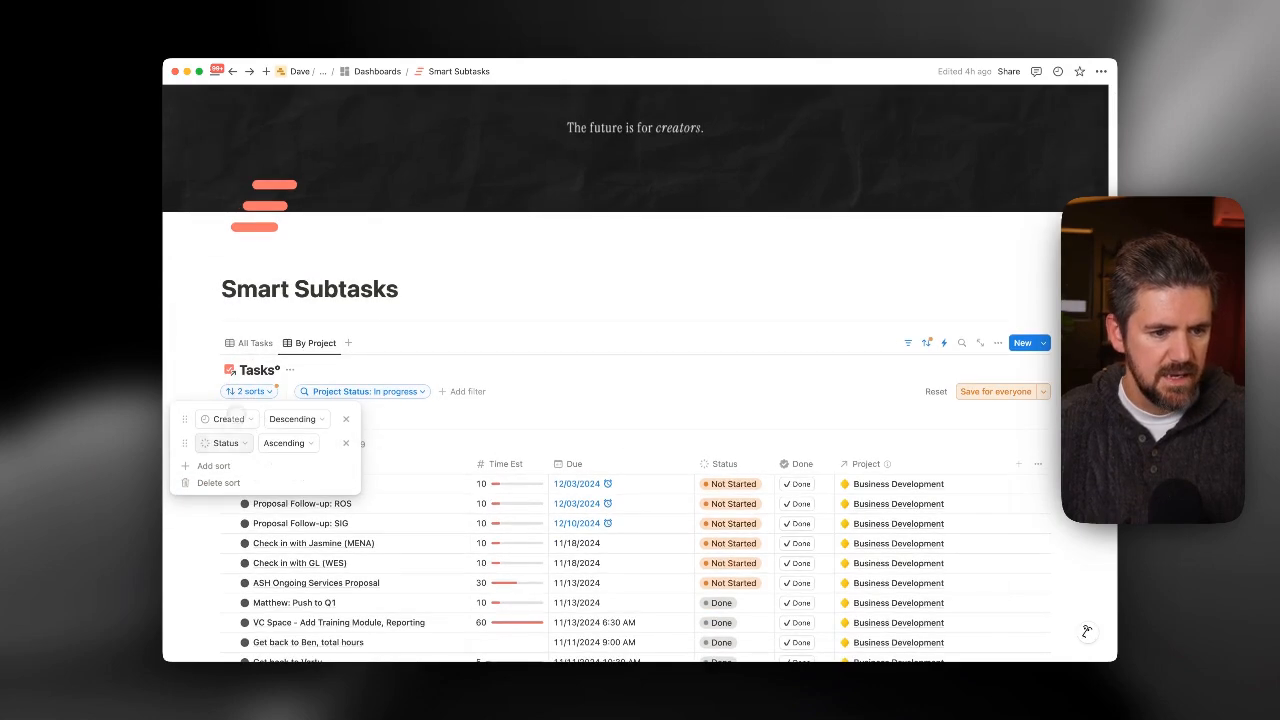
{"action": "left_click_drag", "start_coordinate": [185, 444], "coordinate": [195, 418]}
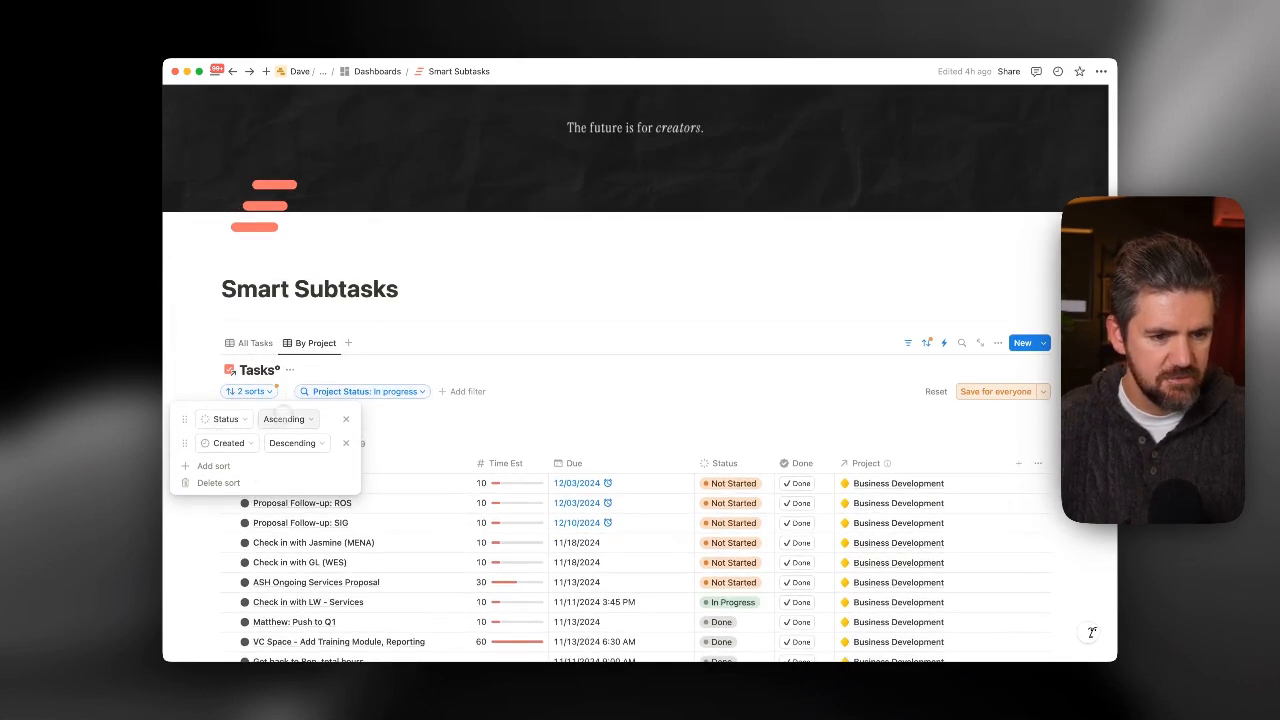
{"action": "left_click", "coordinate": [597, 430]}
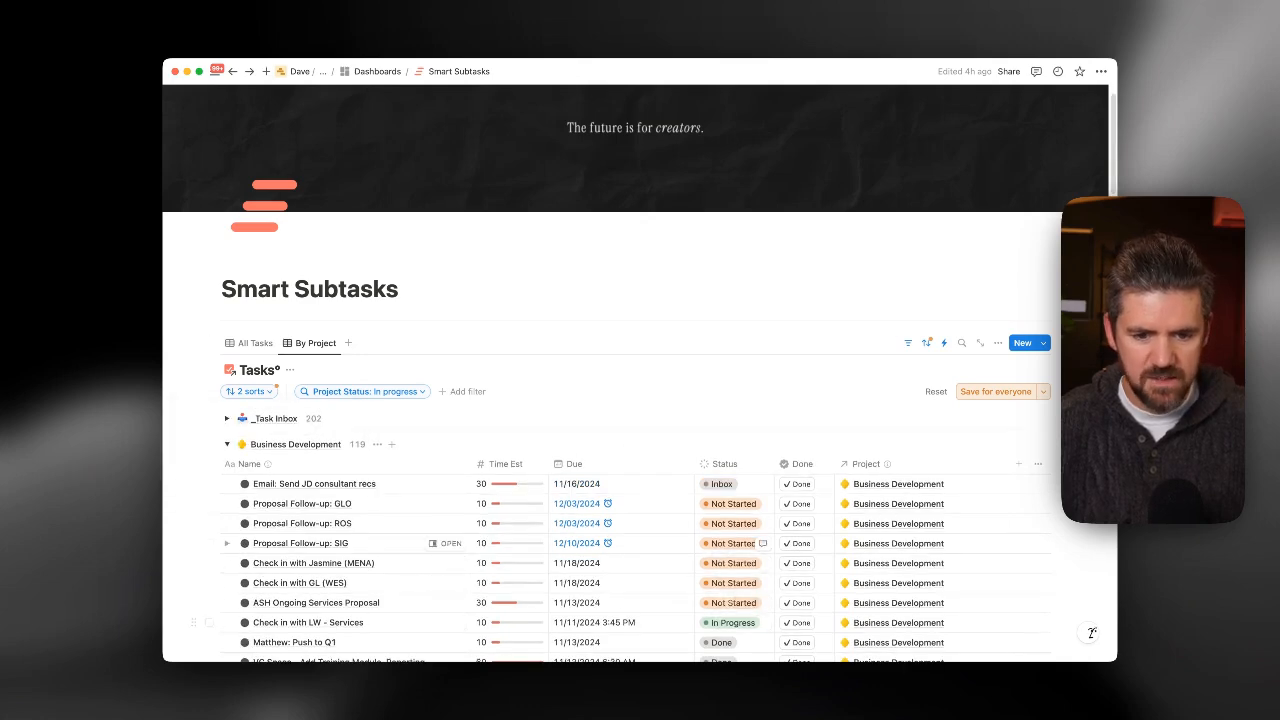
- Set the status of the task "Proposal Follow-up: SIG" to In Progress
{"action": "left_click", "coordinate": [733, 543]}
{"action": "left_click", "coordinate": [737, 403]}
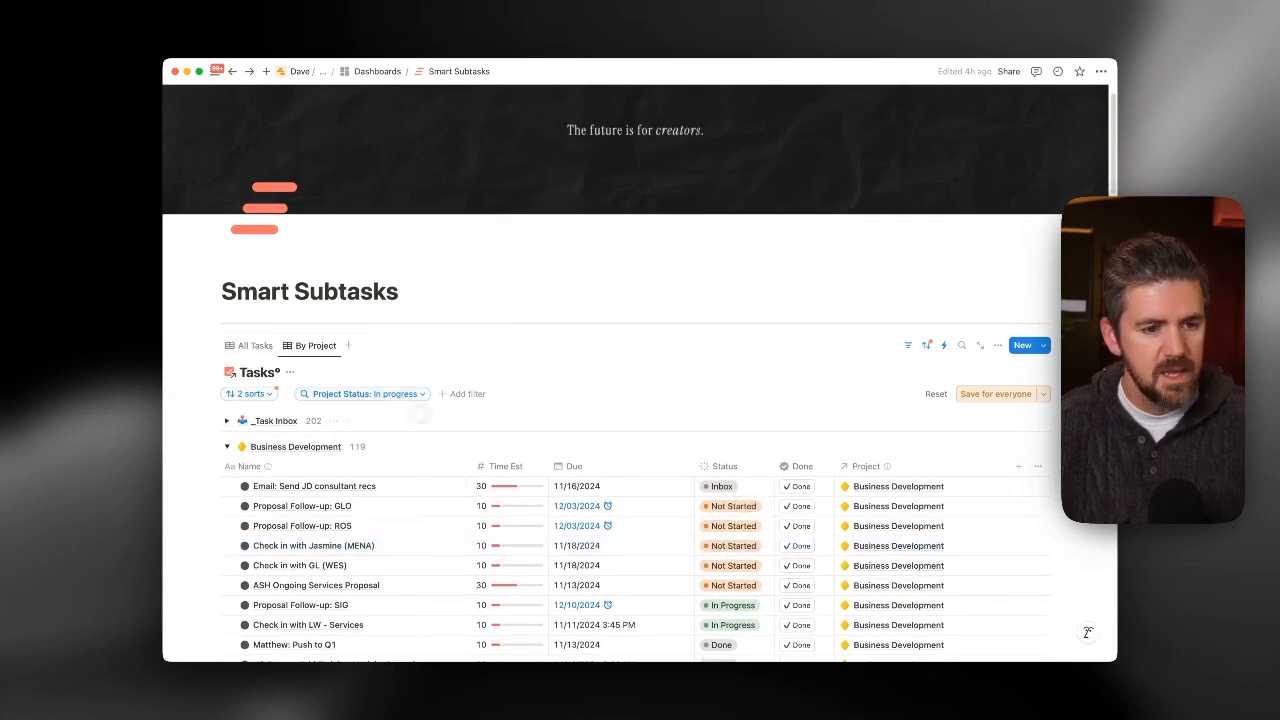
- Add an ascending Due sort, place it between Status and Created, and save the sorting for everyone
{"action": "left_click", "coordinate": [926, 347]}
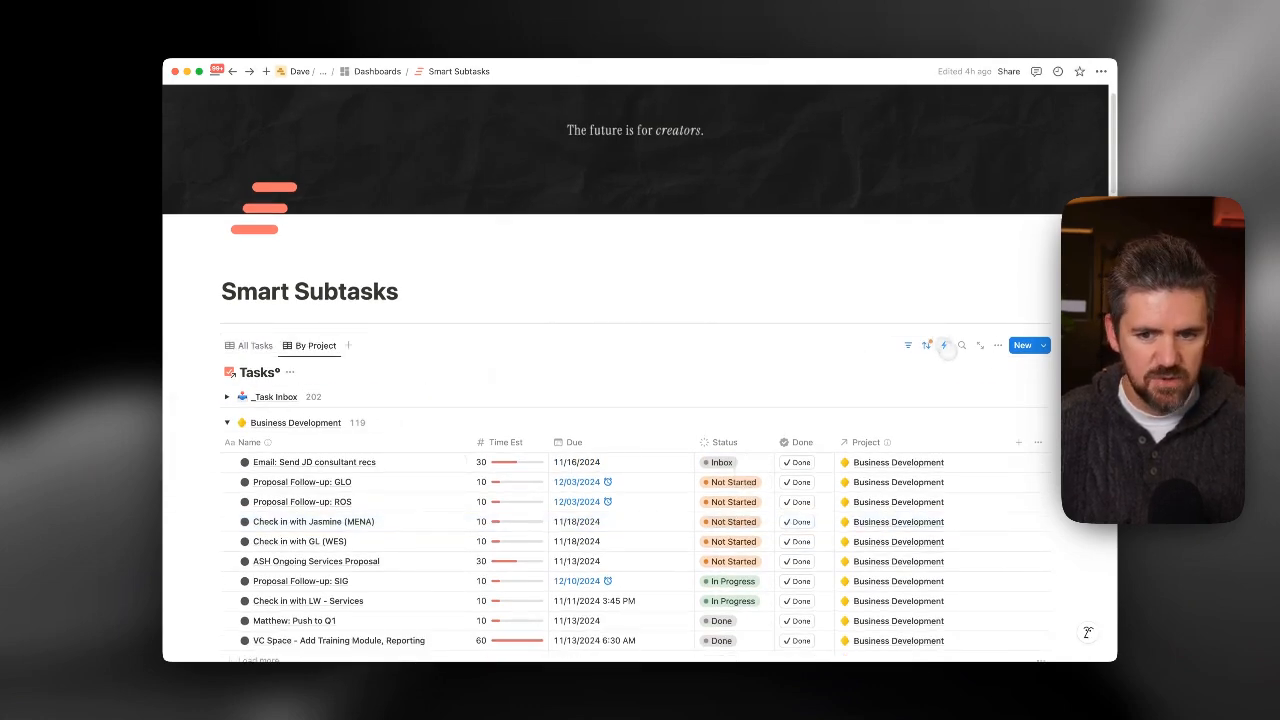
{"action": "left_click", "coordinate": [926, 345]}
{"action": "left_click", "coordinate": [213, 468]}
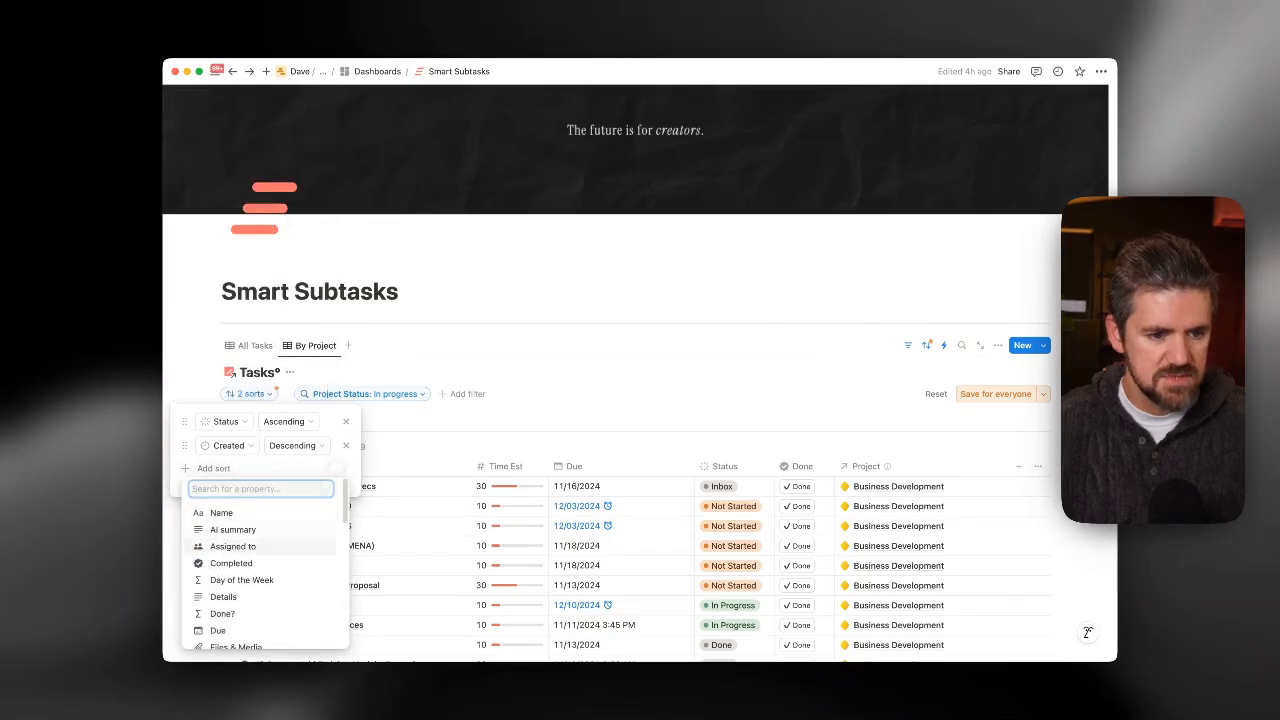
{"action": "scroll", "coordinate": [265, 590], "scroll_direction": "down", "scroll_amount": 1}
{"action": "left_click", "coordinate": [283, 604]}
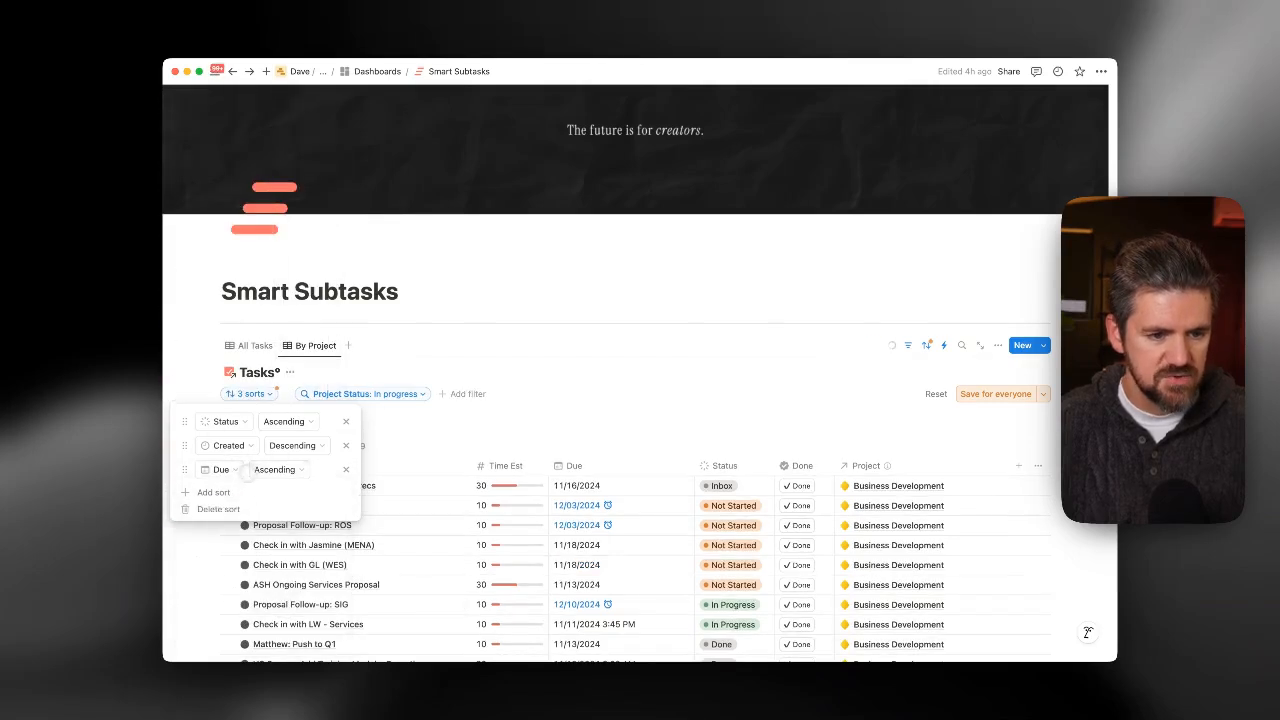
{"action": "left_click_drag", "start_coordinate": [184, 469], "coordinate": [184, 445]}
{"action": "left_click", "coordinate": [722, 370]}
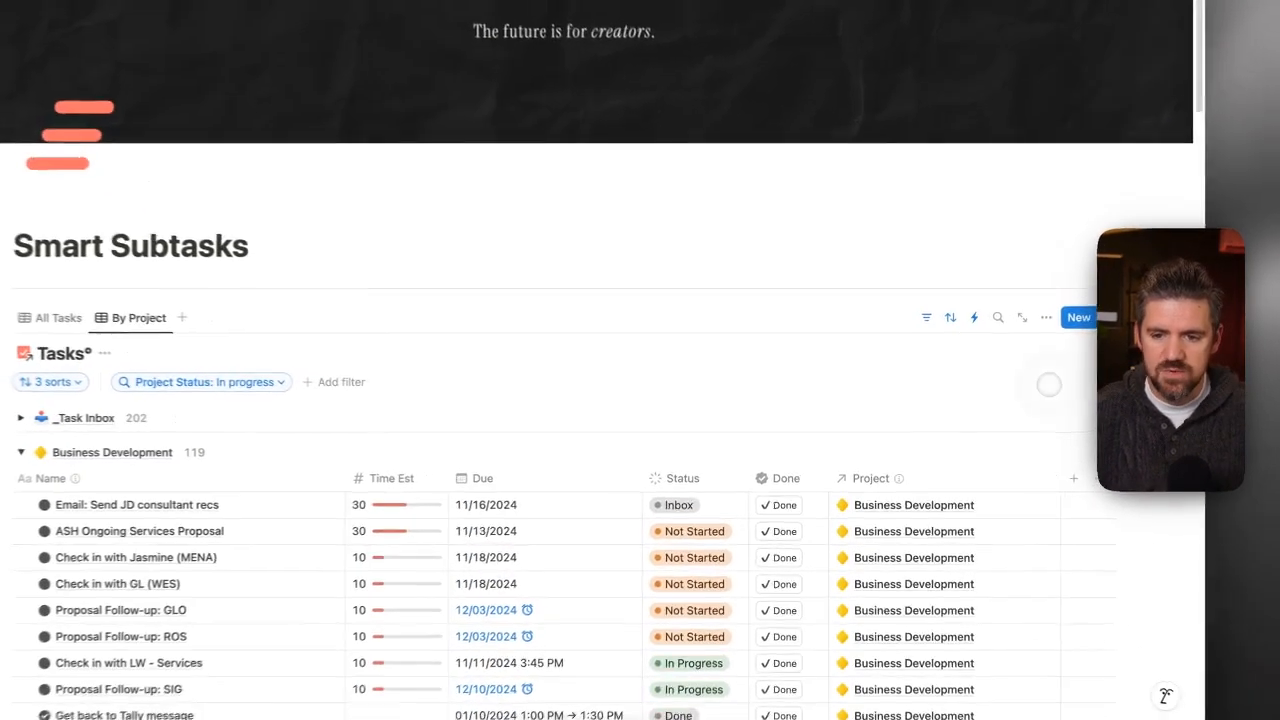
{"action": "left_click", "coordinate": [995, 396]}
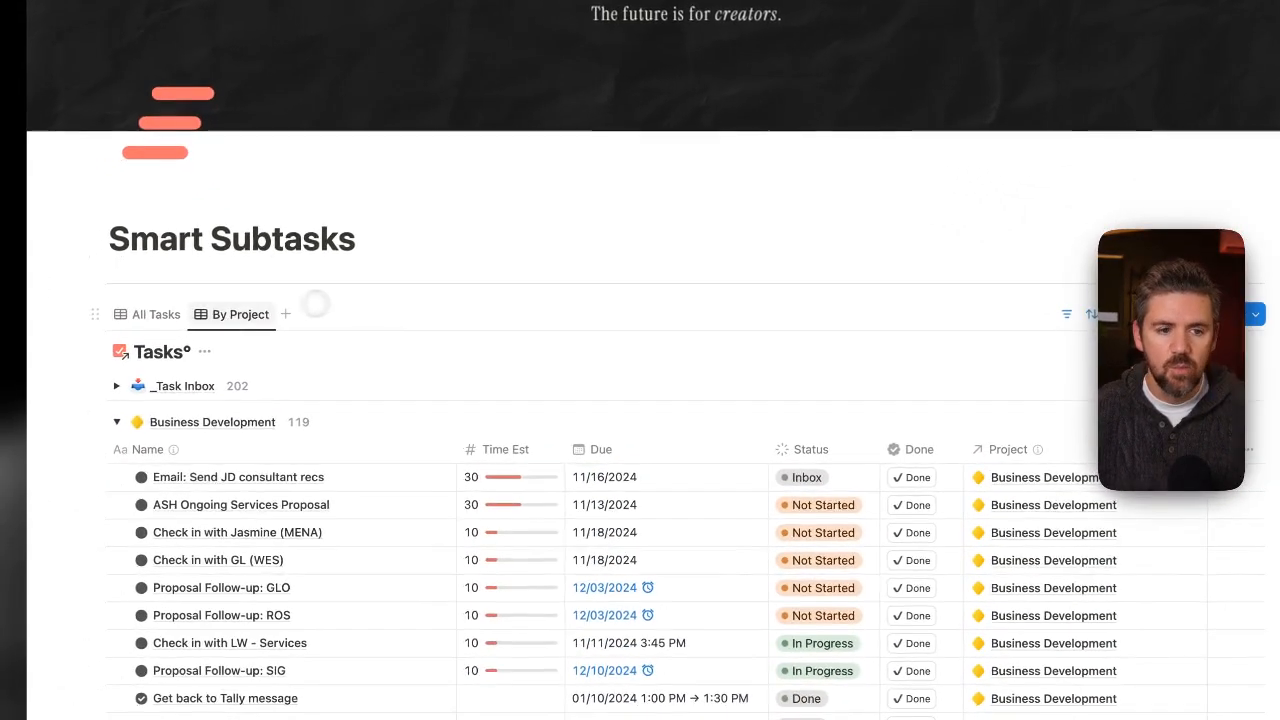
- Duplicate the By Project view and name the copy Subtasks
{"action": "left_click", "coordinate": [240, 314]}
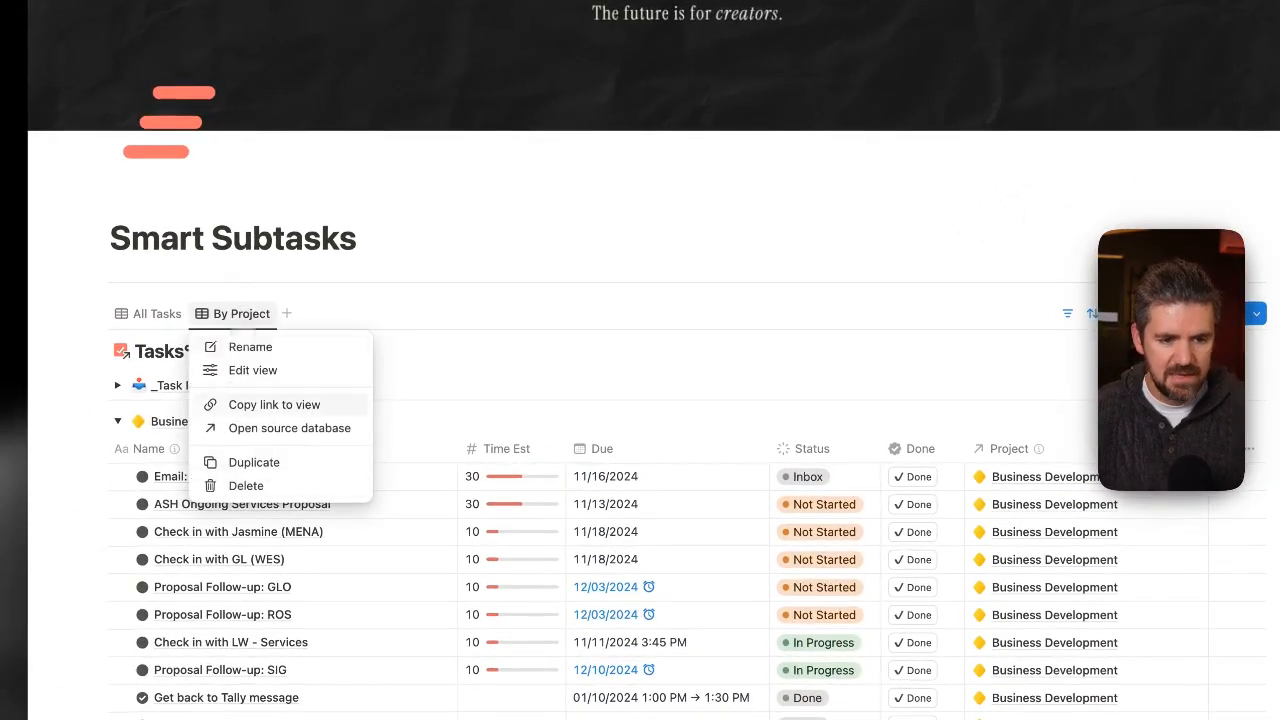
{"action": "left_click", "coordinate": [254, 462]}
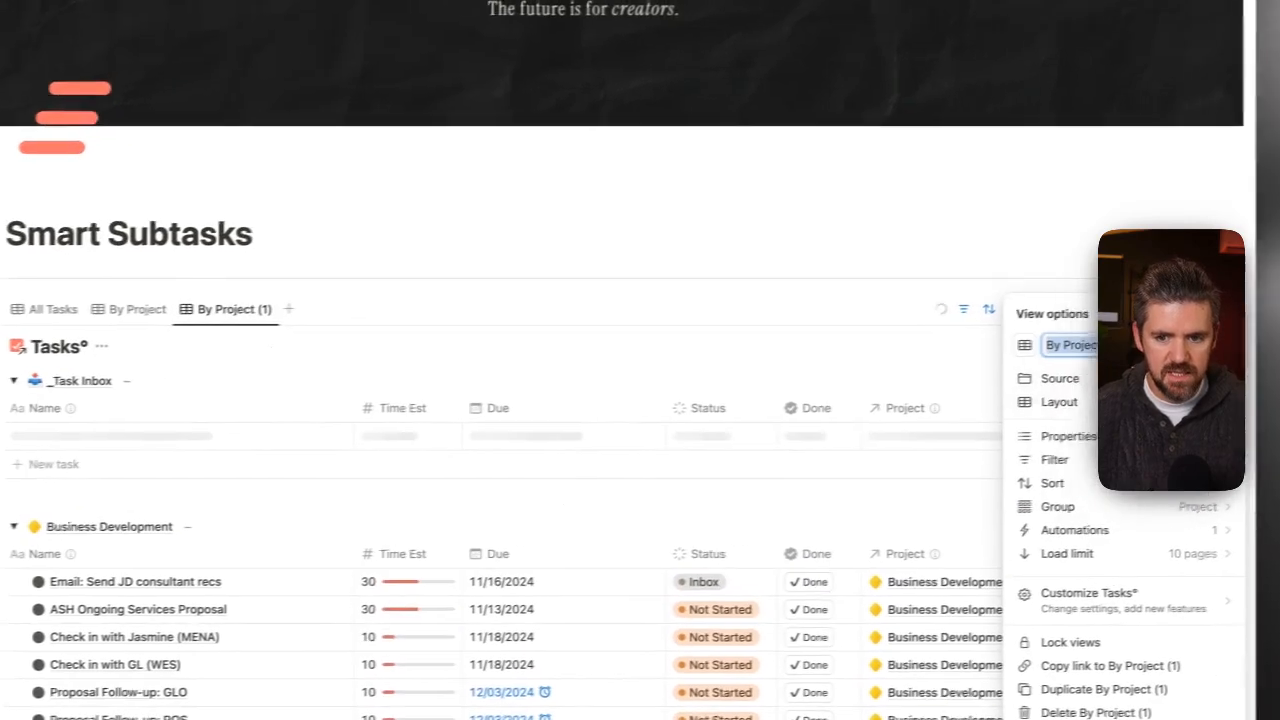
{"action": "type", "text": "Subtasks"}
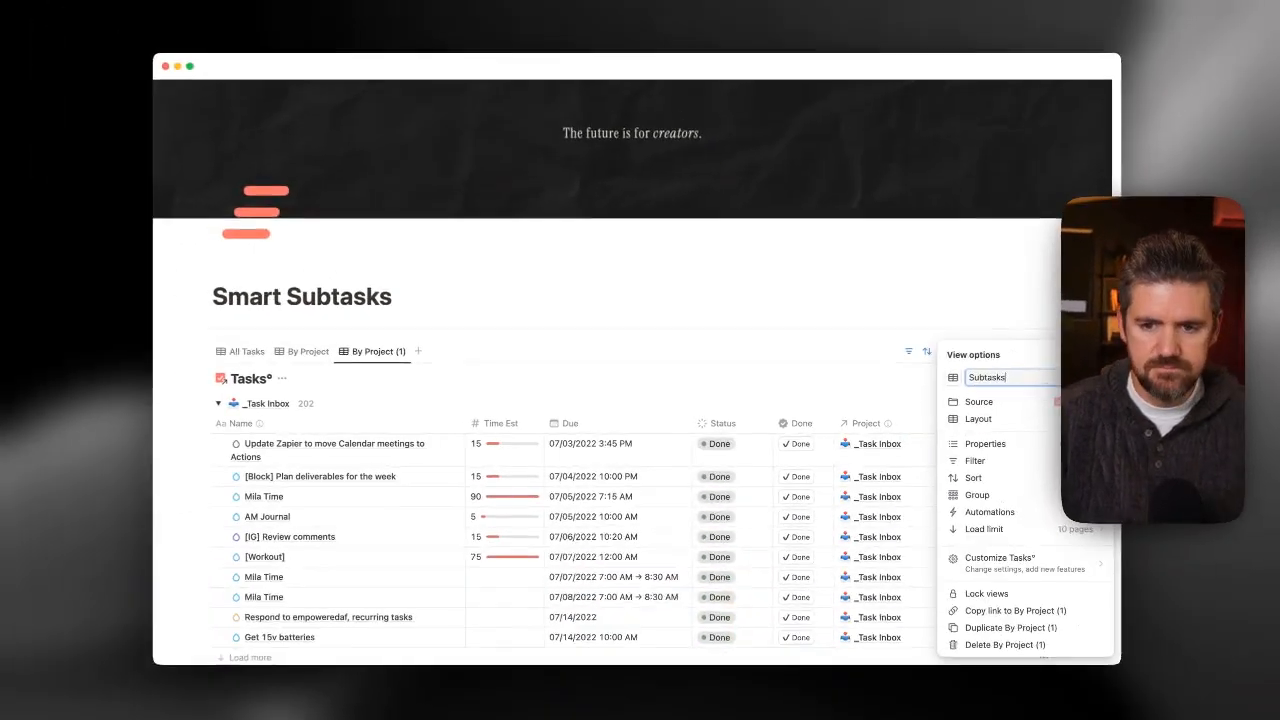
{"action": "key", "text": "Return"}
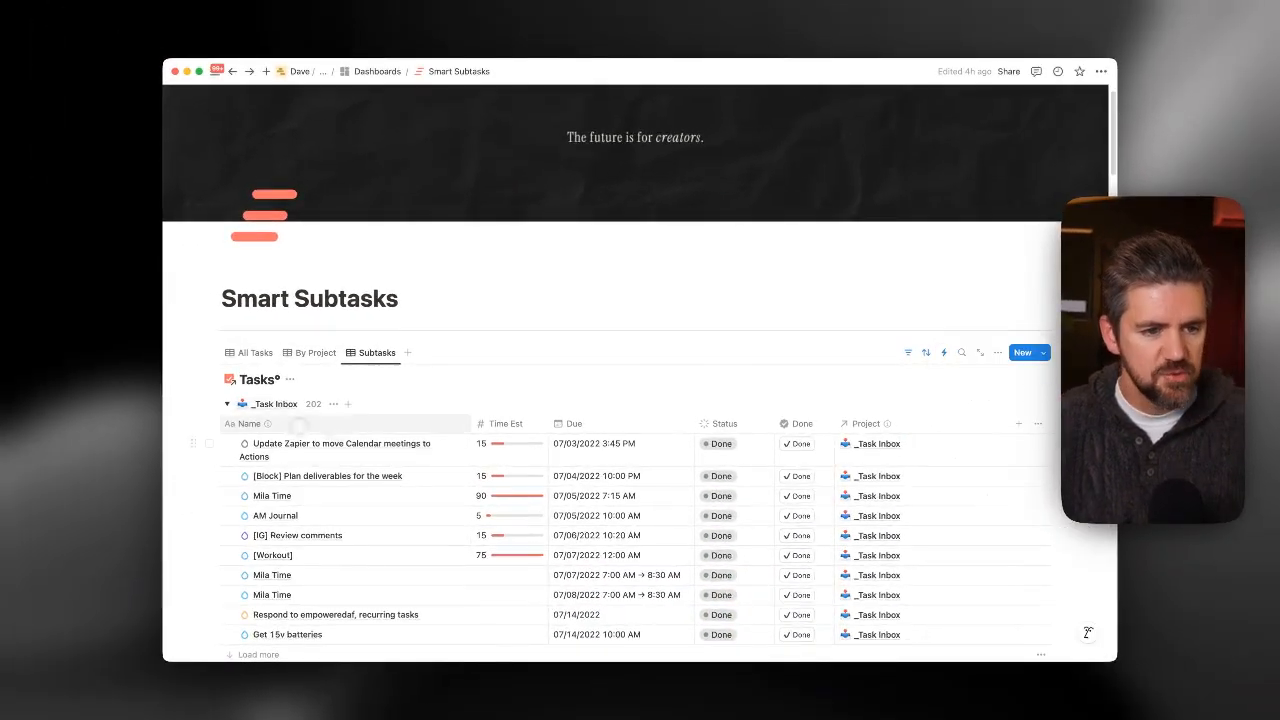
- Collapse the project groups from _Task Inbox through Client: DCC in the Subtasks view
{"action": "left_click", "coordinate": [227, 405]}
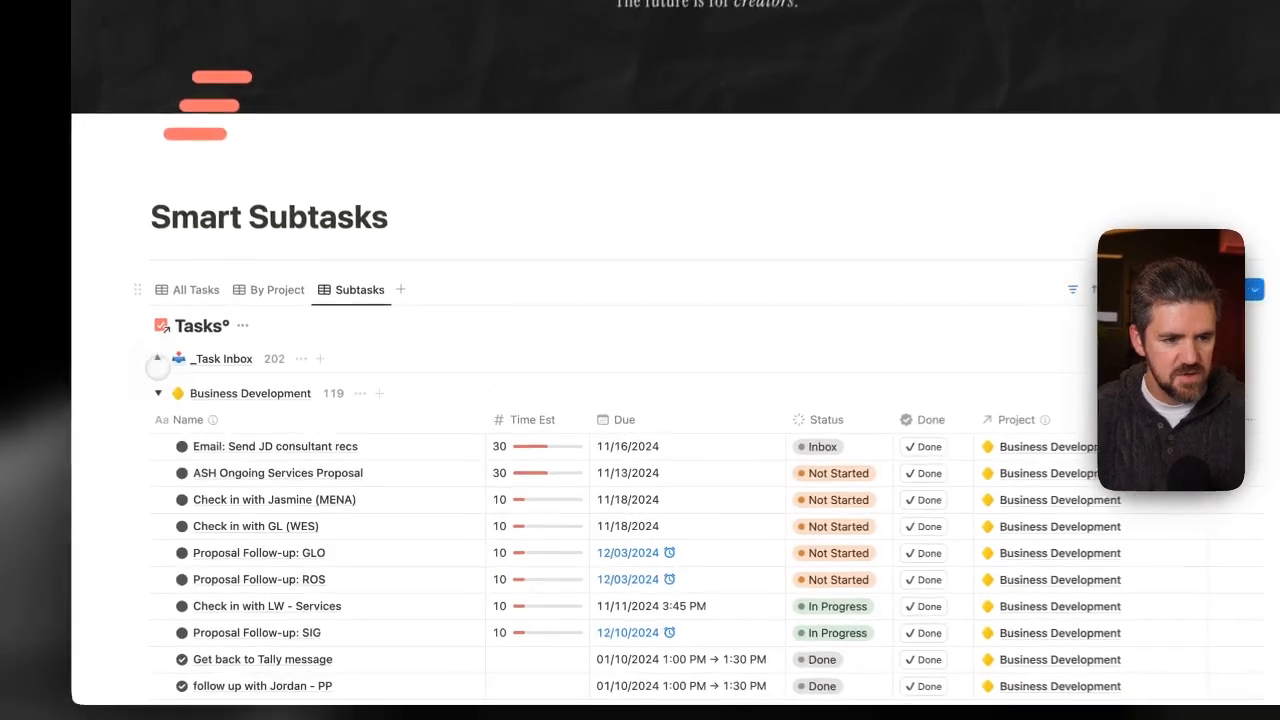
{"action": "left_click", "coordinate": [157, 394]}
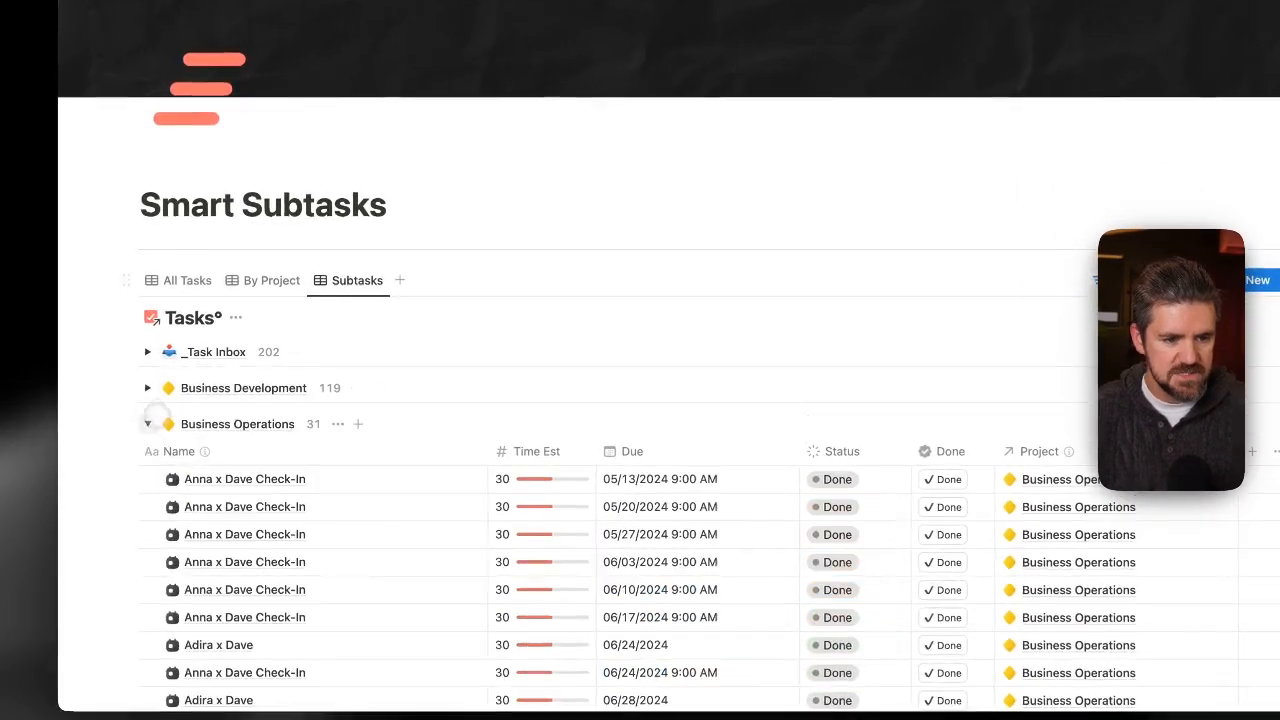
{"action": "left_click", "coordinate": [157, 431]}
{"action": "left_click", "coordinate": [157, 467]}
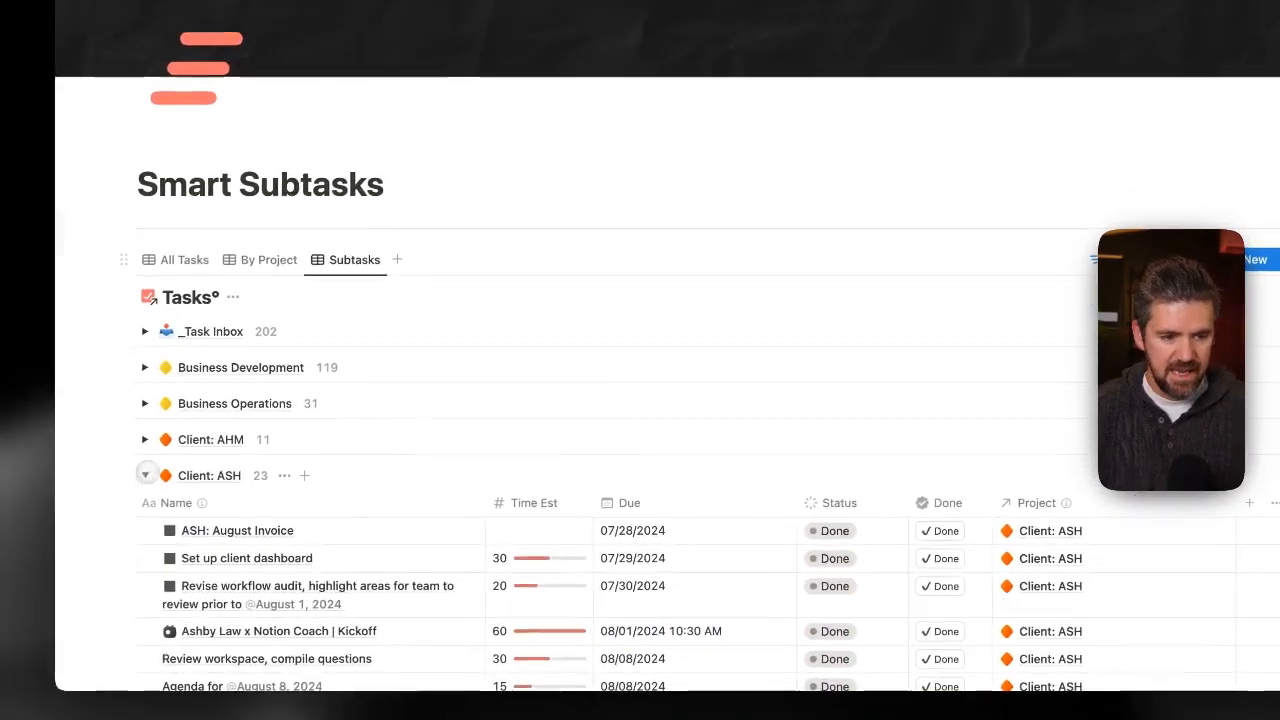
{"action": "left_click", "coordinate": [144, 498]}
{"action": "left_click", "coordinate": [147, 508]}
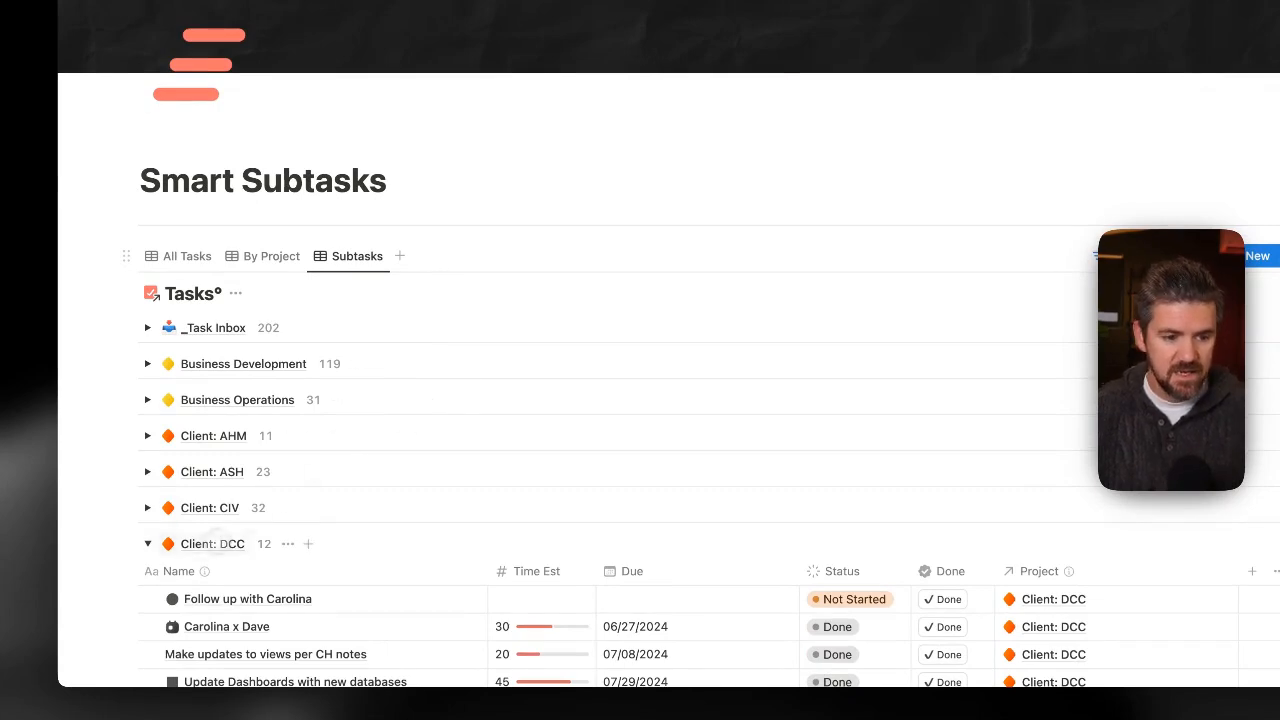
{"action": "left_click", "coordinate": [146, 543]}
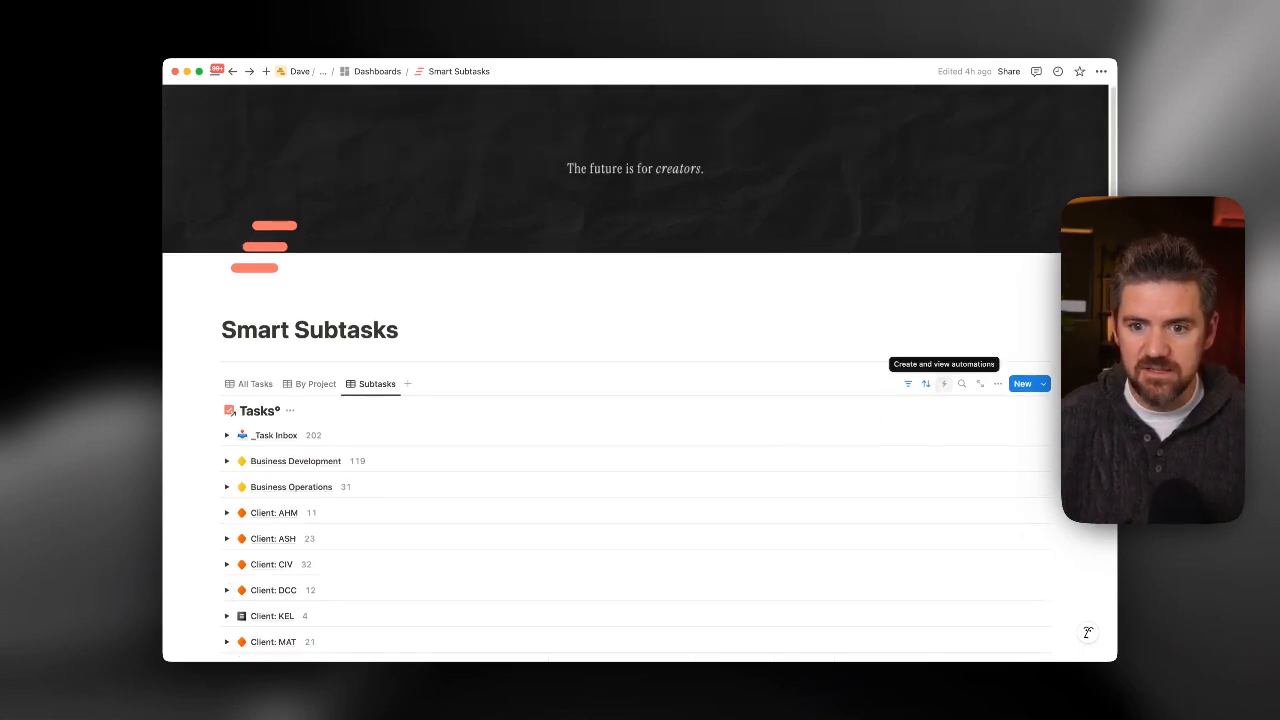
- Start a new database automation named "Subtasks Inherit Parent Task Info", keeping its scope on the entire Tasks database
{"action": "left_click", "coordinate": [943, 384]}
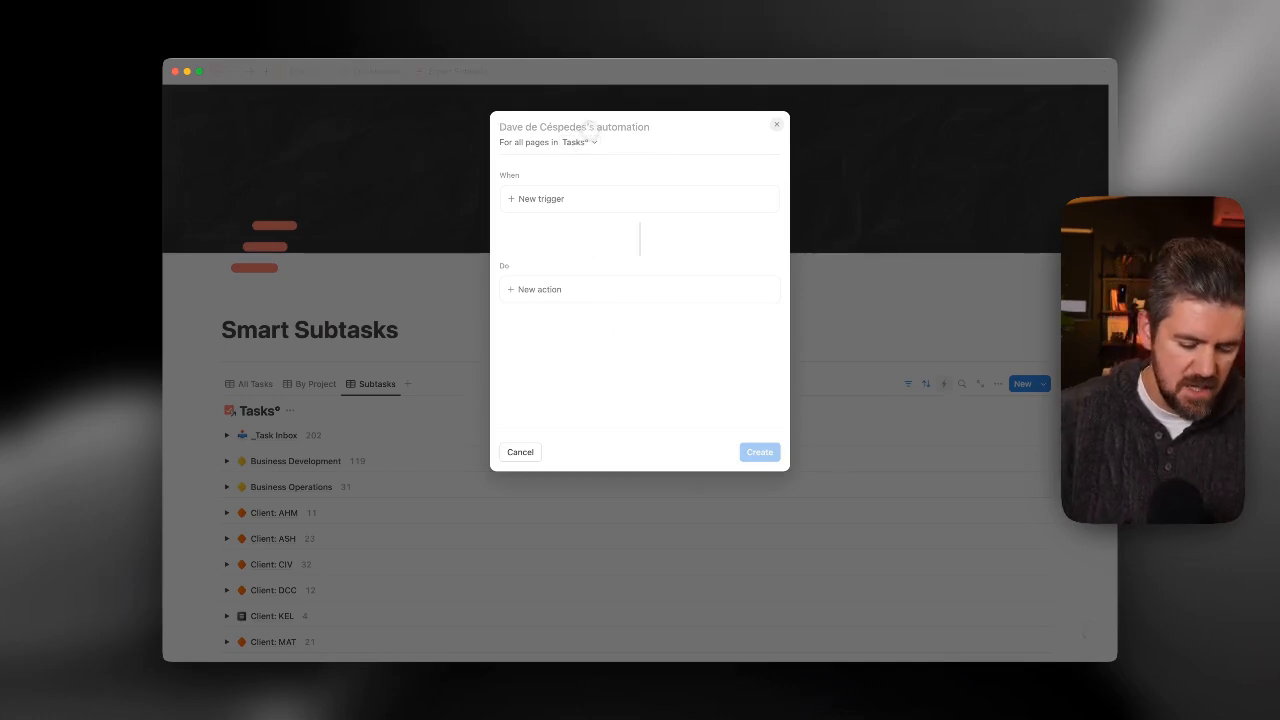
{"action": "type", "text": "Subtasks Inh"}
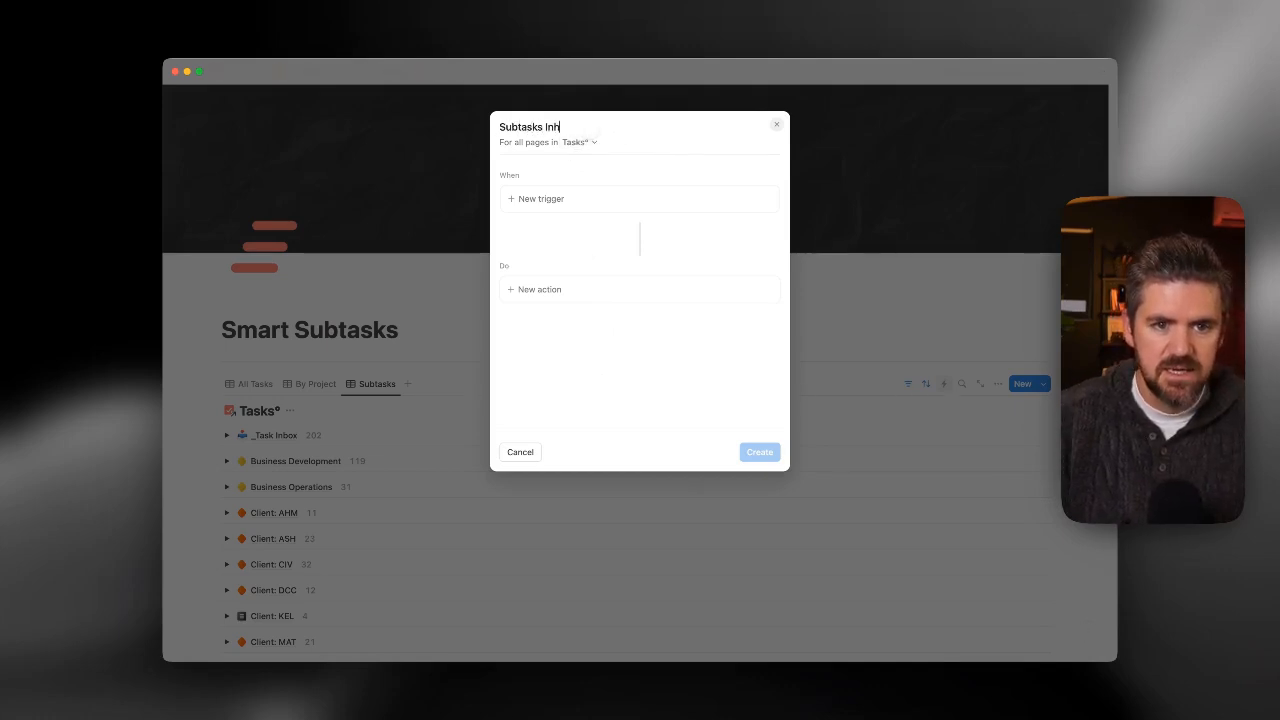
{"action": "type", "text": "erit Parent Task Info"}
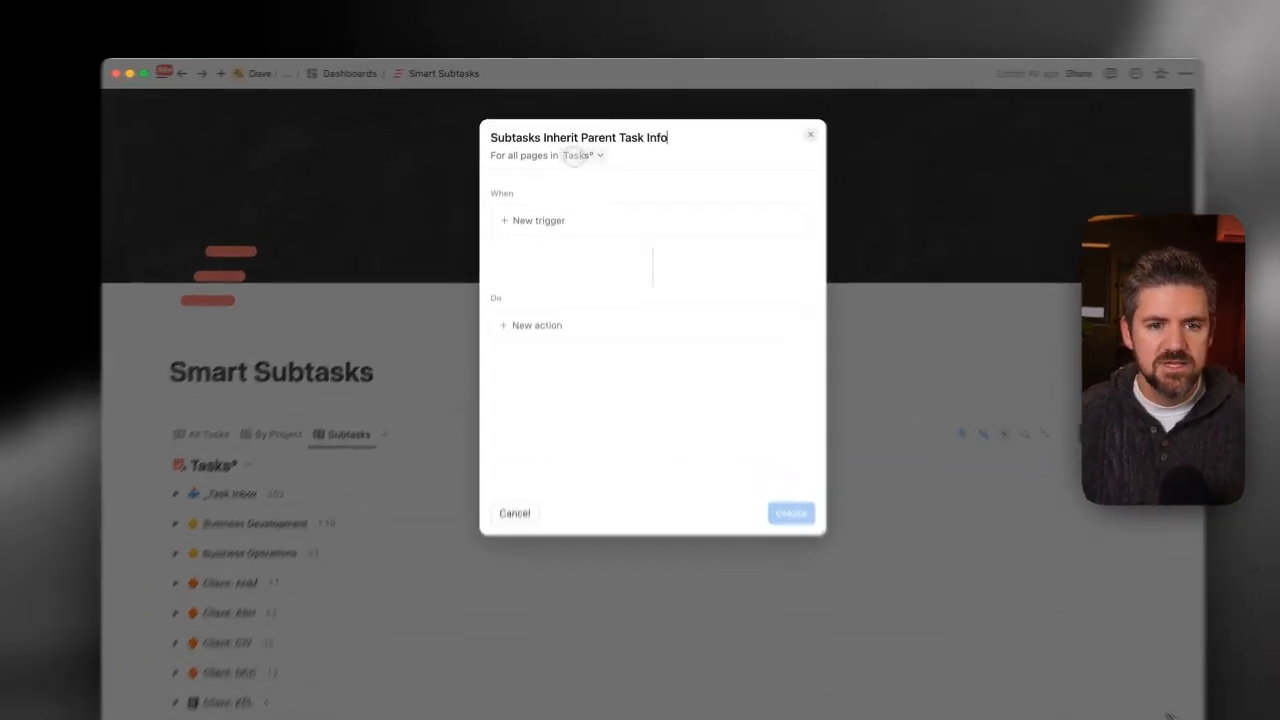
{"action": "left_click", "coordinate": [577, 157]}
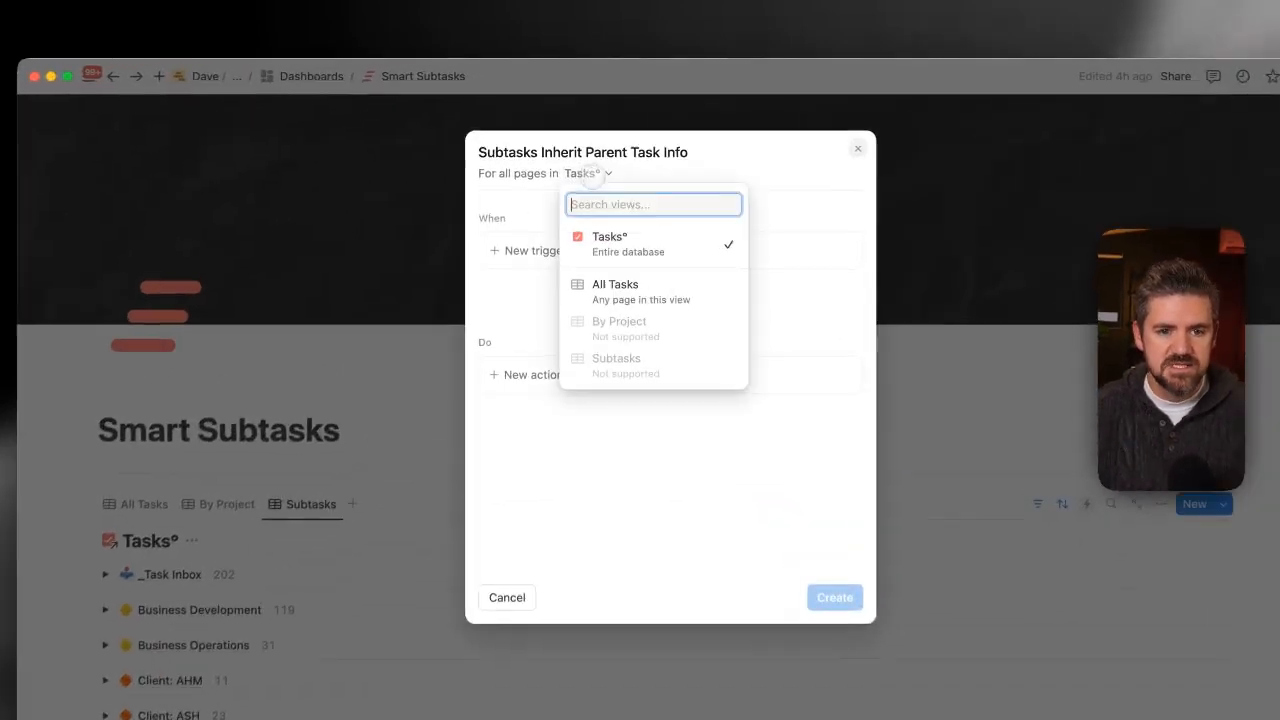
{"action": "left_click", "coordinate": [529, 159]}
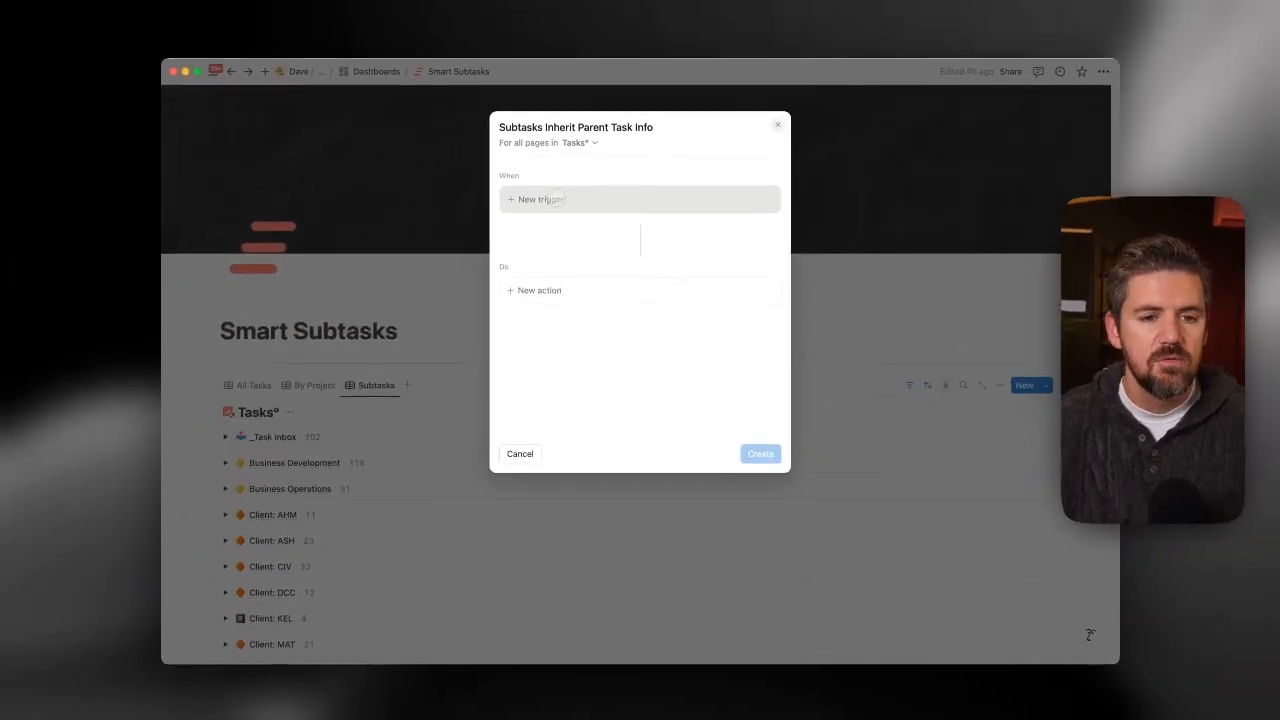
- Add two triggers to the automation: Page added, and Parent Task is edited
{"action": "left_click", "coordinate": [556, 199]}
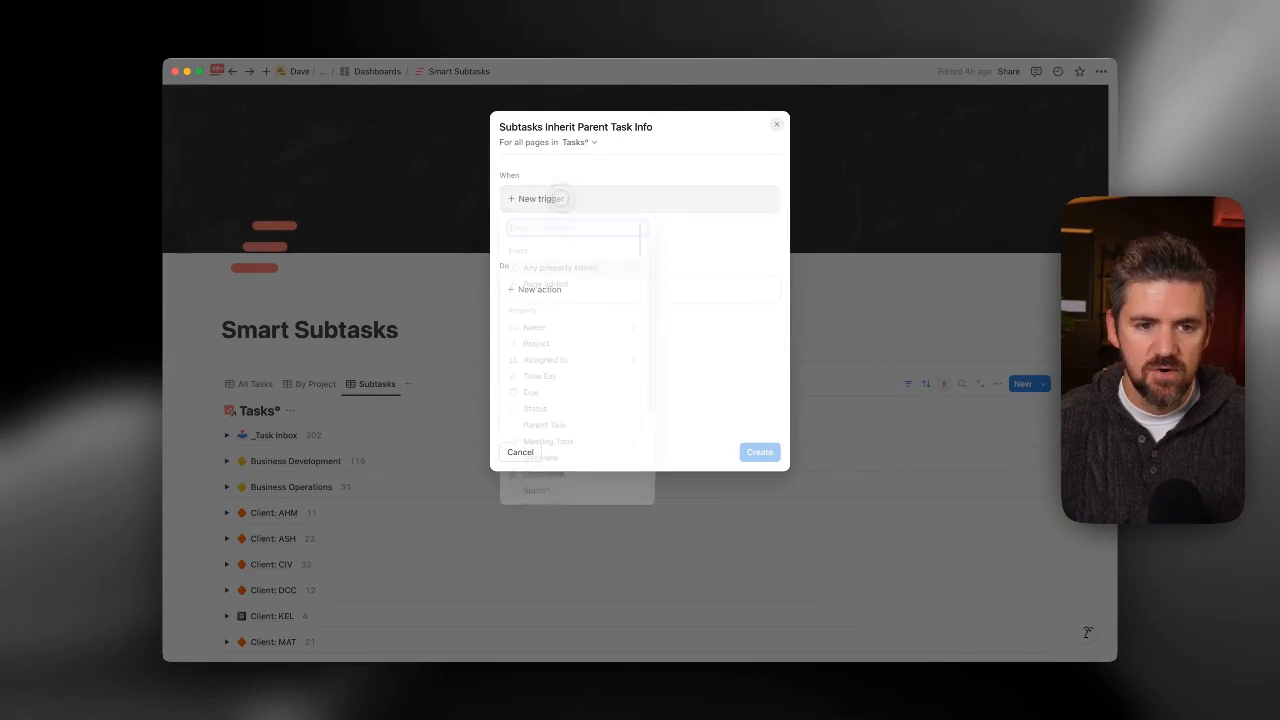
{"action": "left_click", "coordinate": [550, 287]}
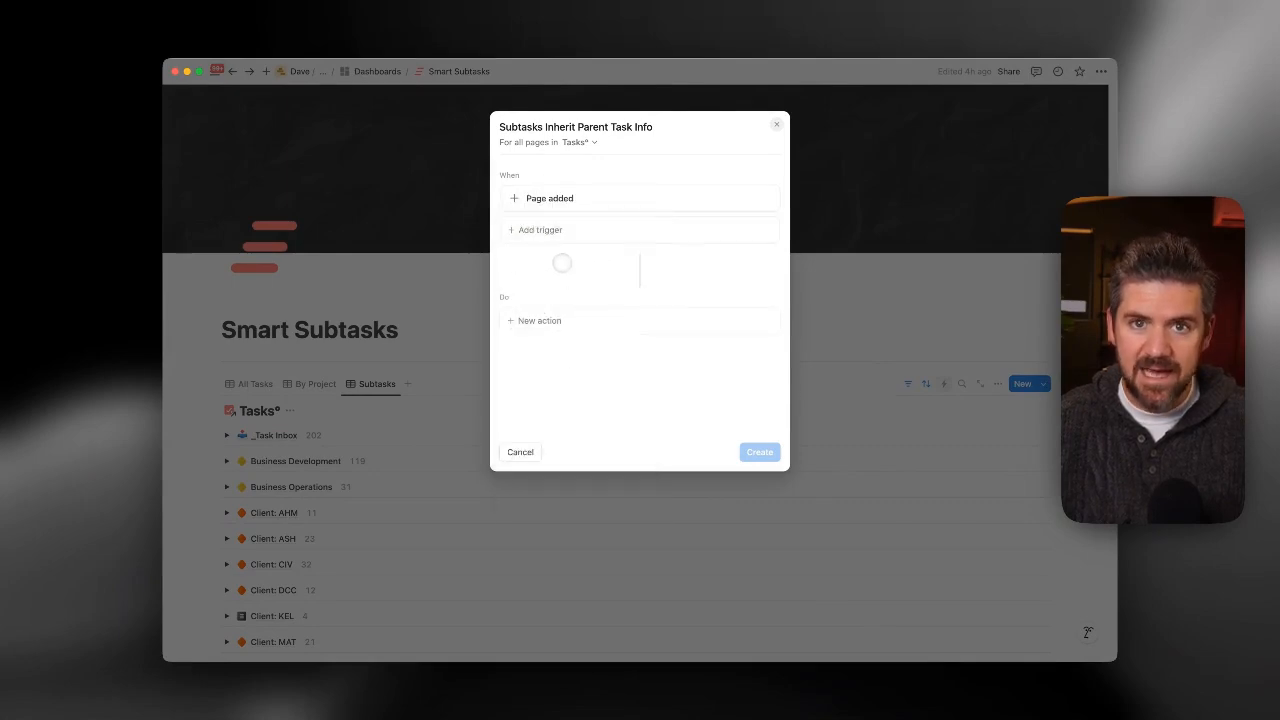
{"action": "left_click", "coordinate": [563, 236]}
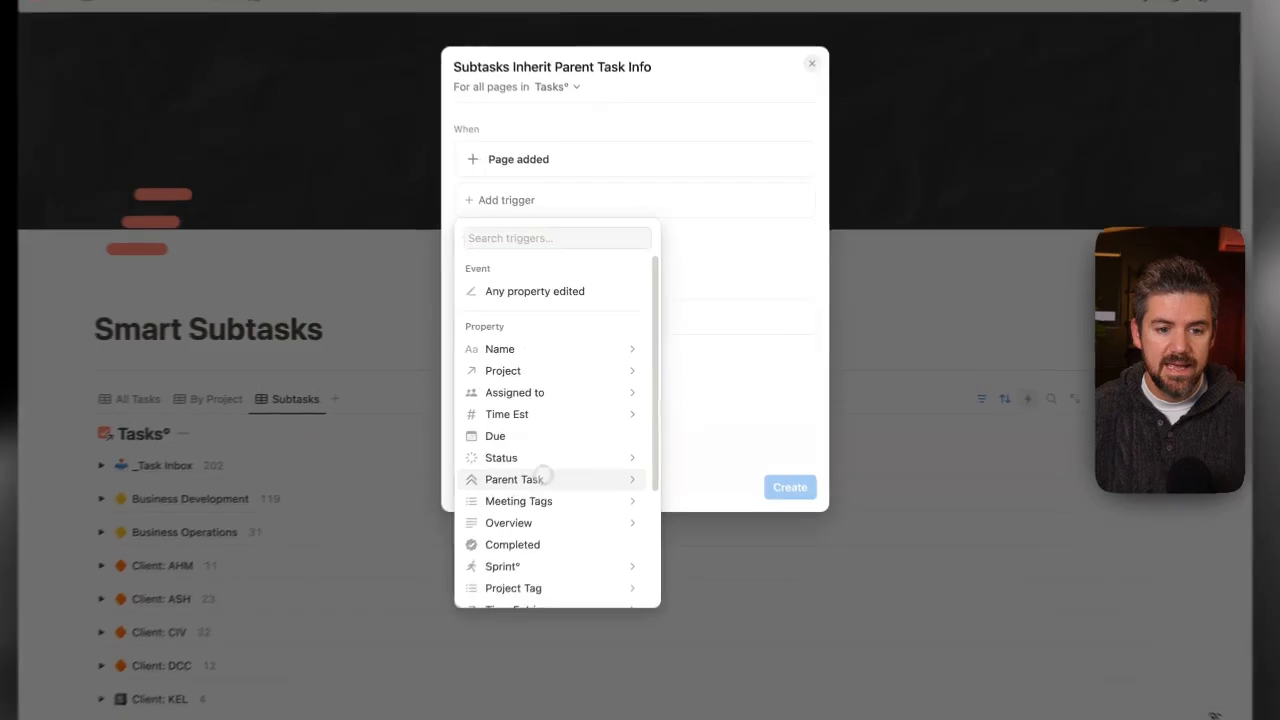
{"action": "left_click", "coordinate": [546, 446]}
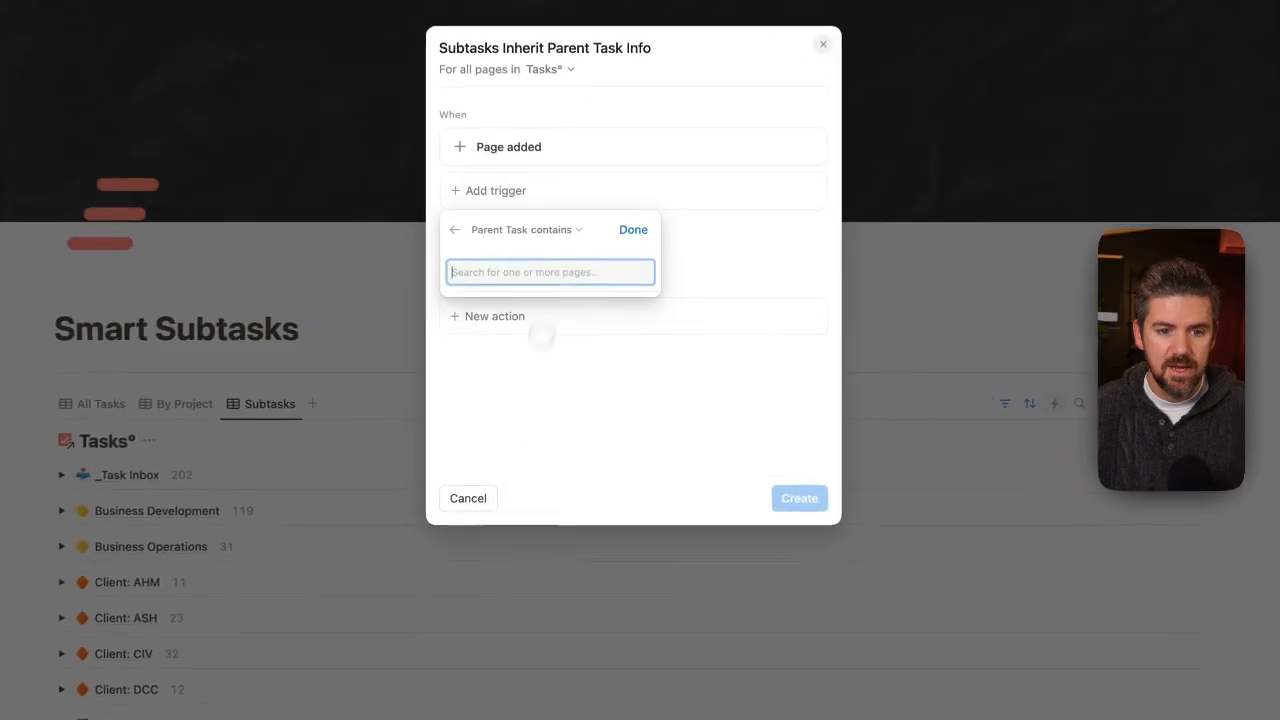
{"action": "left_click", "coordinate": [562, 258]}
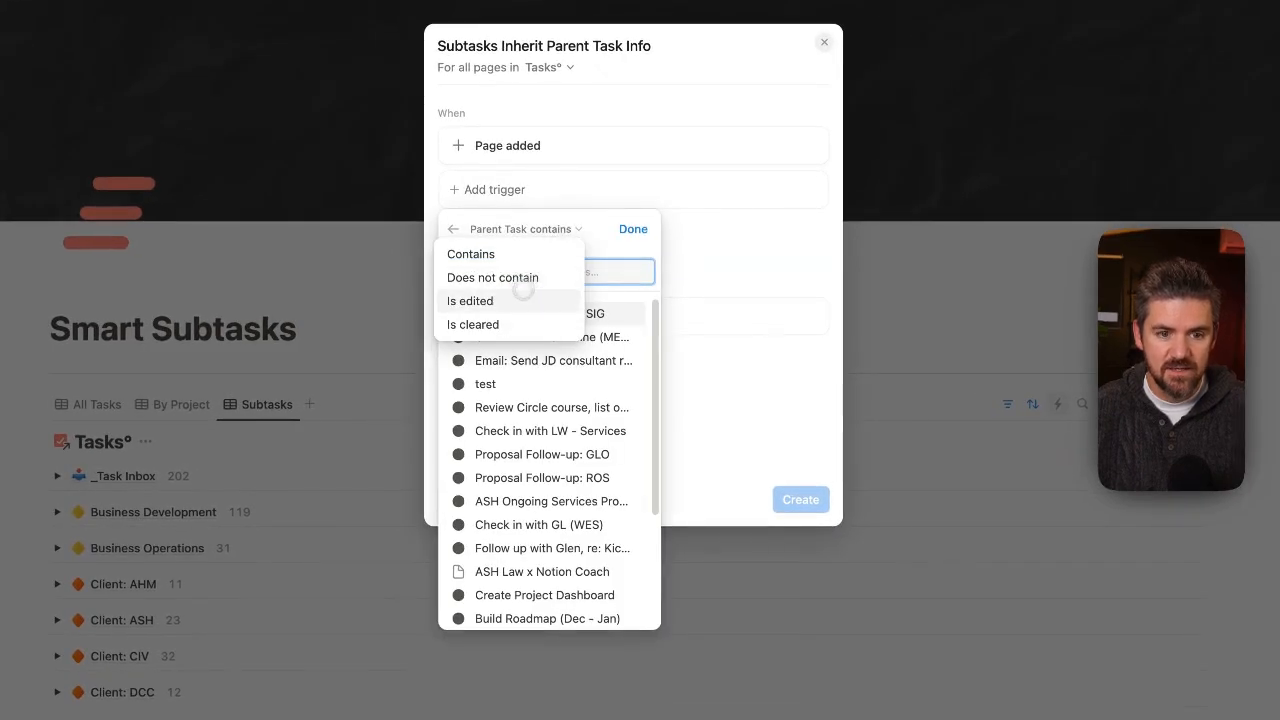
{"action": "left_click", "coordinate": [515, 300]}
{"action": "left_click", "coordinate": [632, 229]}
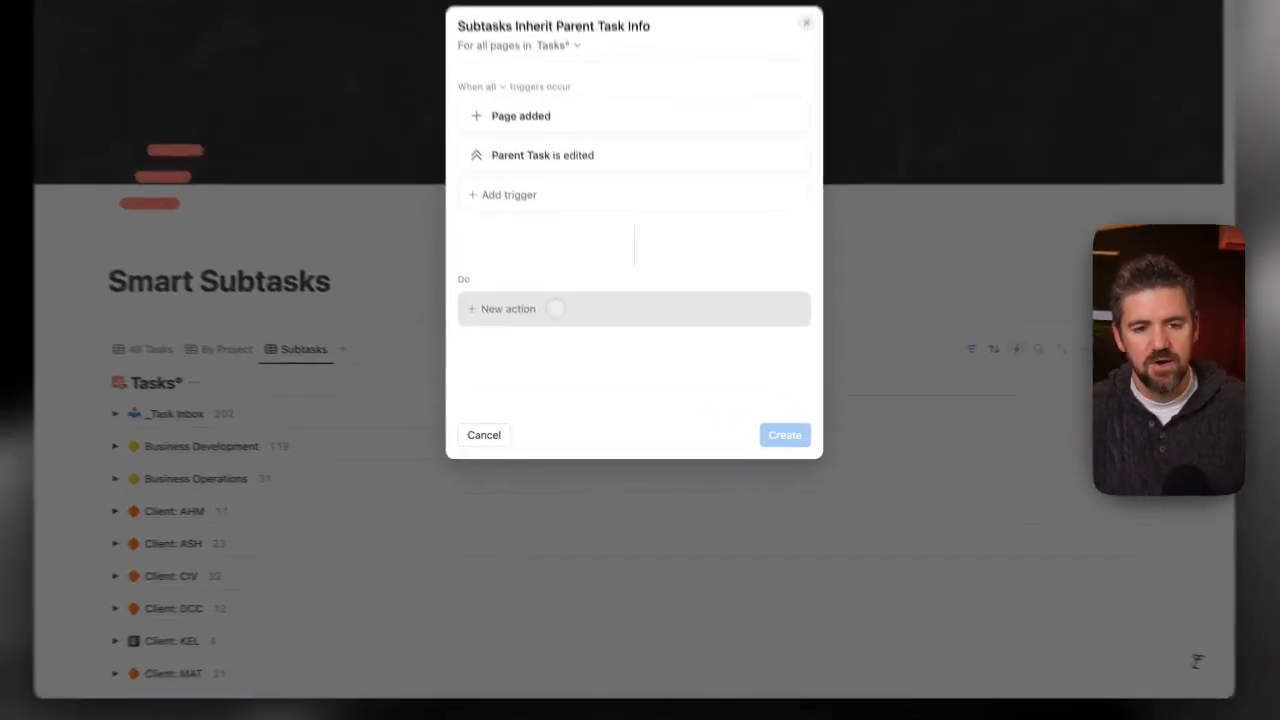
- Add a Define variables action and save Variable 1 with the formula Trigger page.Parent Task.first()
{"action": "left_click", "coordinate": [577, 352]}
{"action": "left_click", "coordinate": [560, 522]}
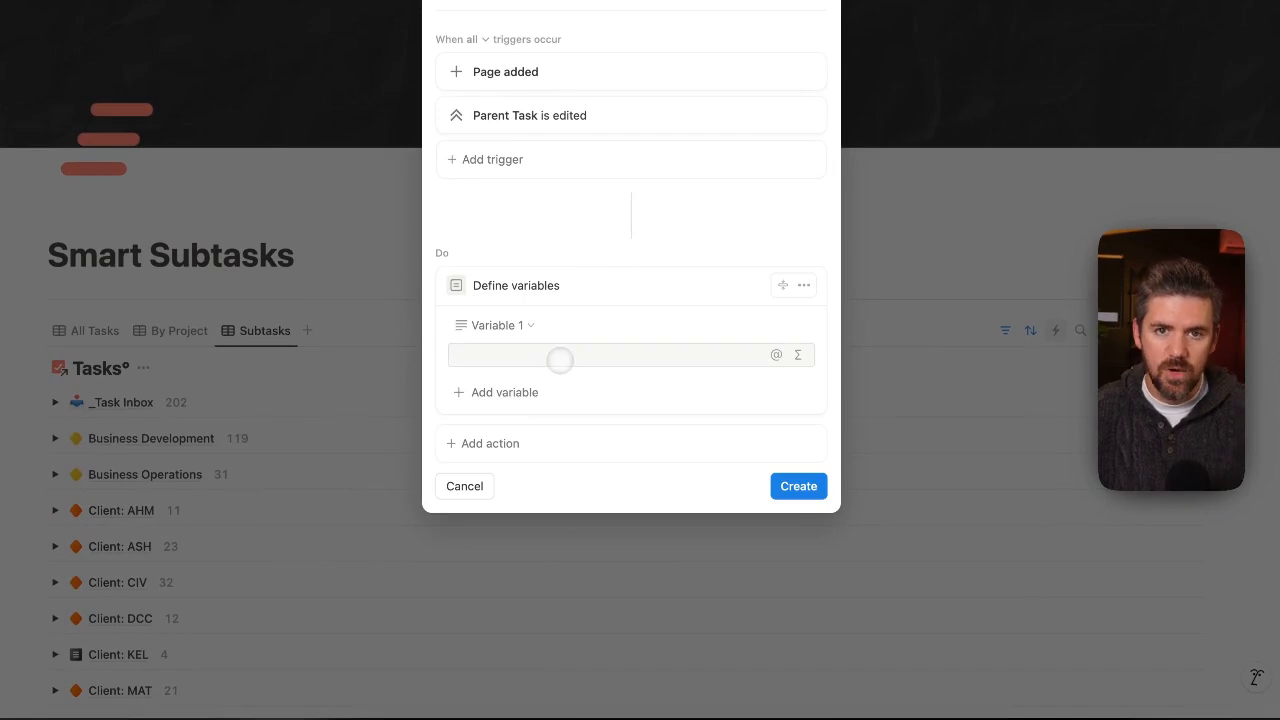
{"action": "left_click", "coordinate": [797, 354]}
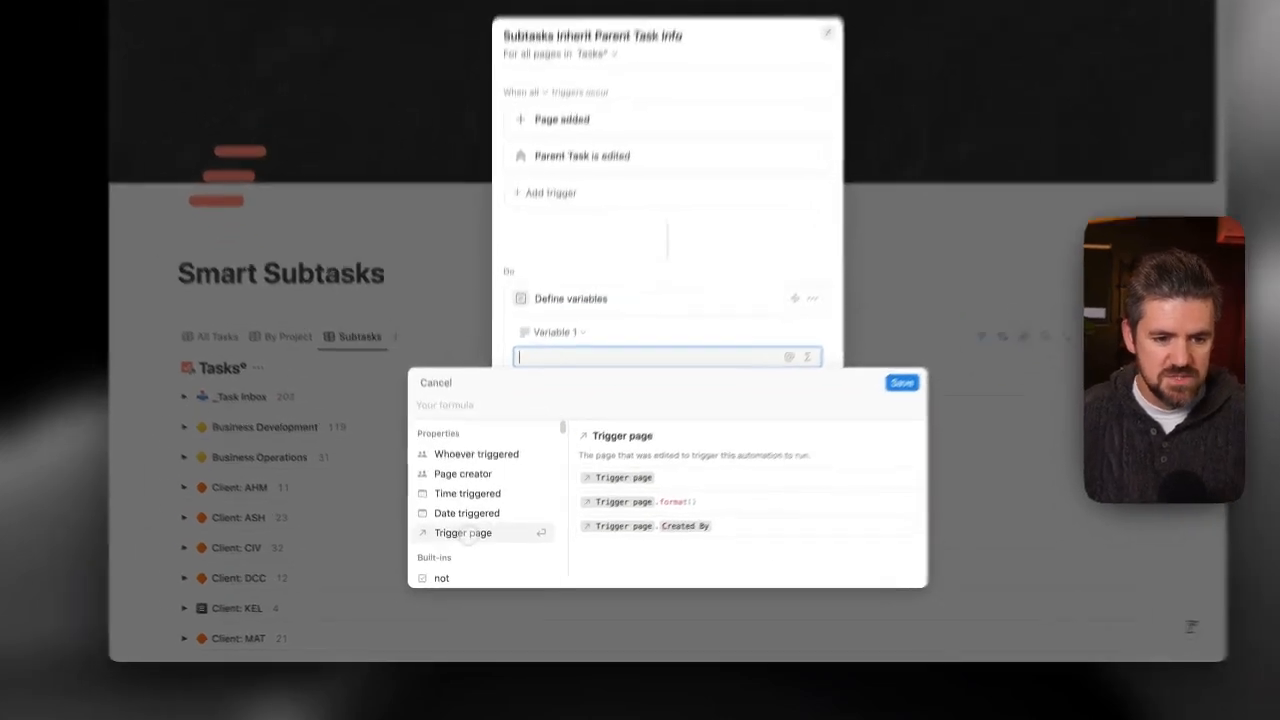
{"action": "left_click", "coordinate": [465, 551]}
{"action": "type", "text": "."}
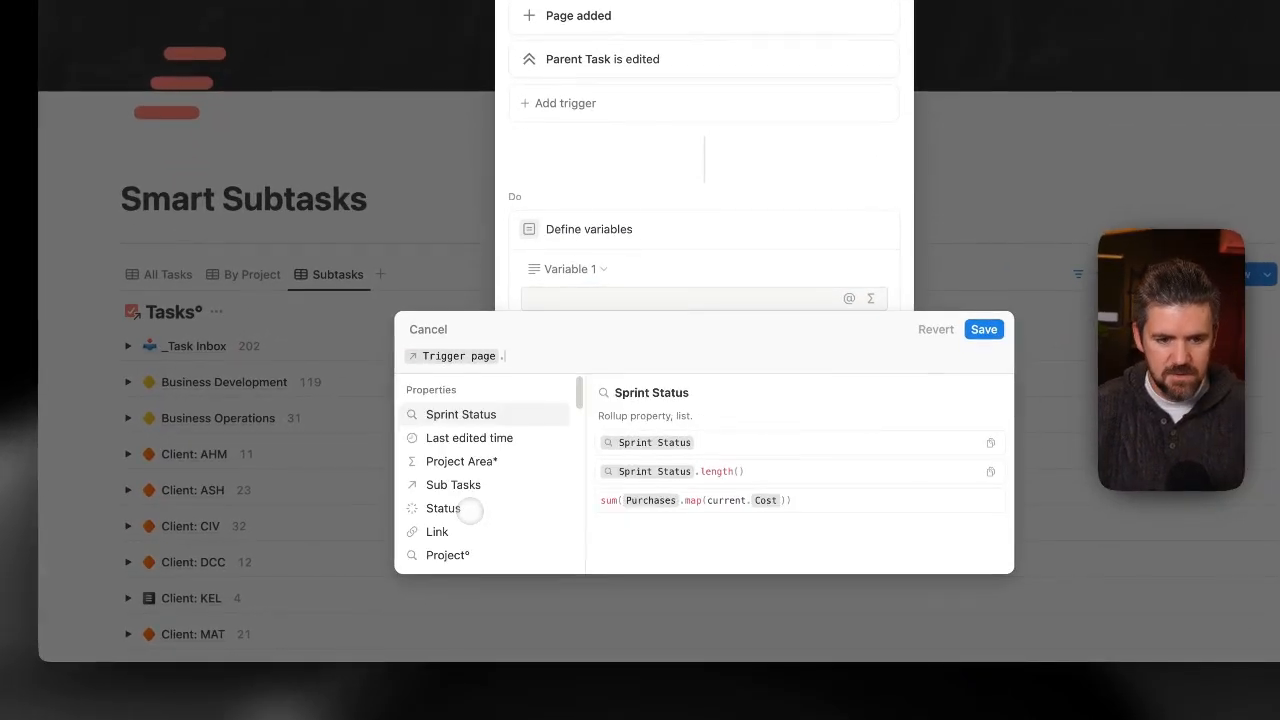
{"action": "type", "text": "pare"}
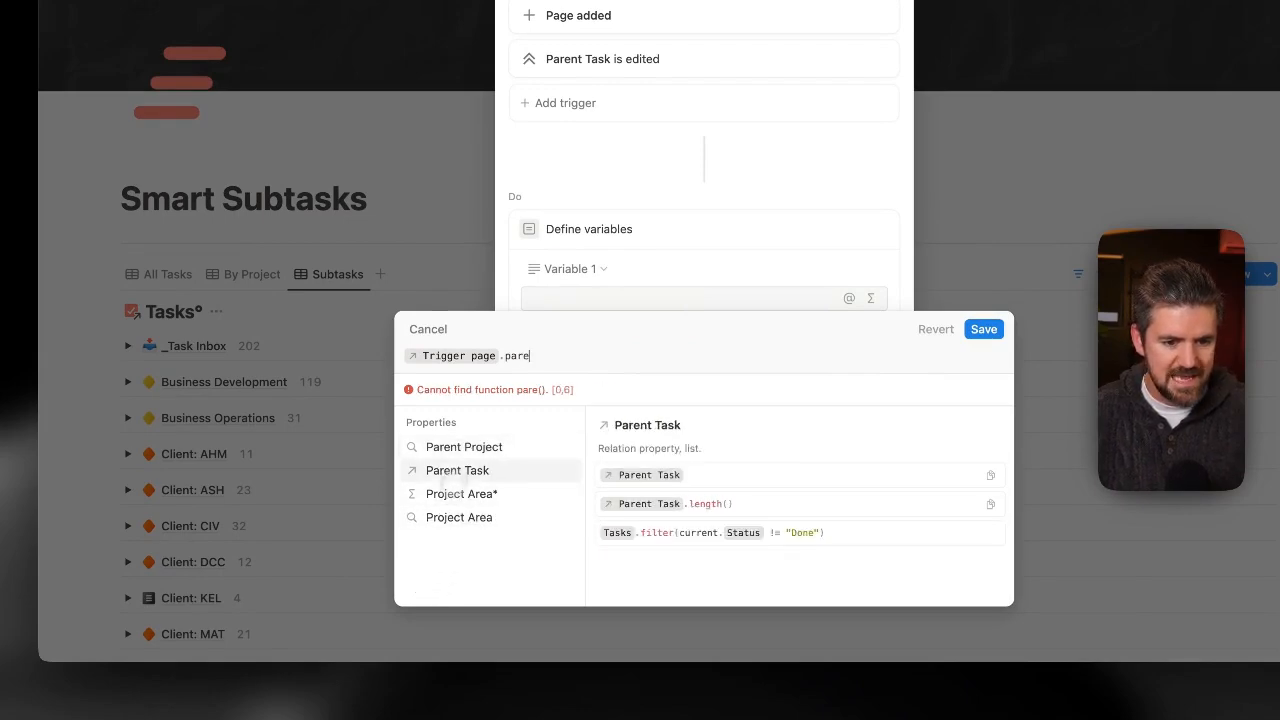
{"action": "left_click", "coordinate": [456, 472]}
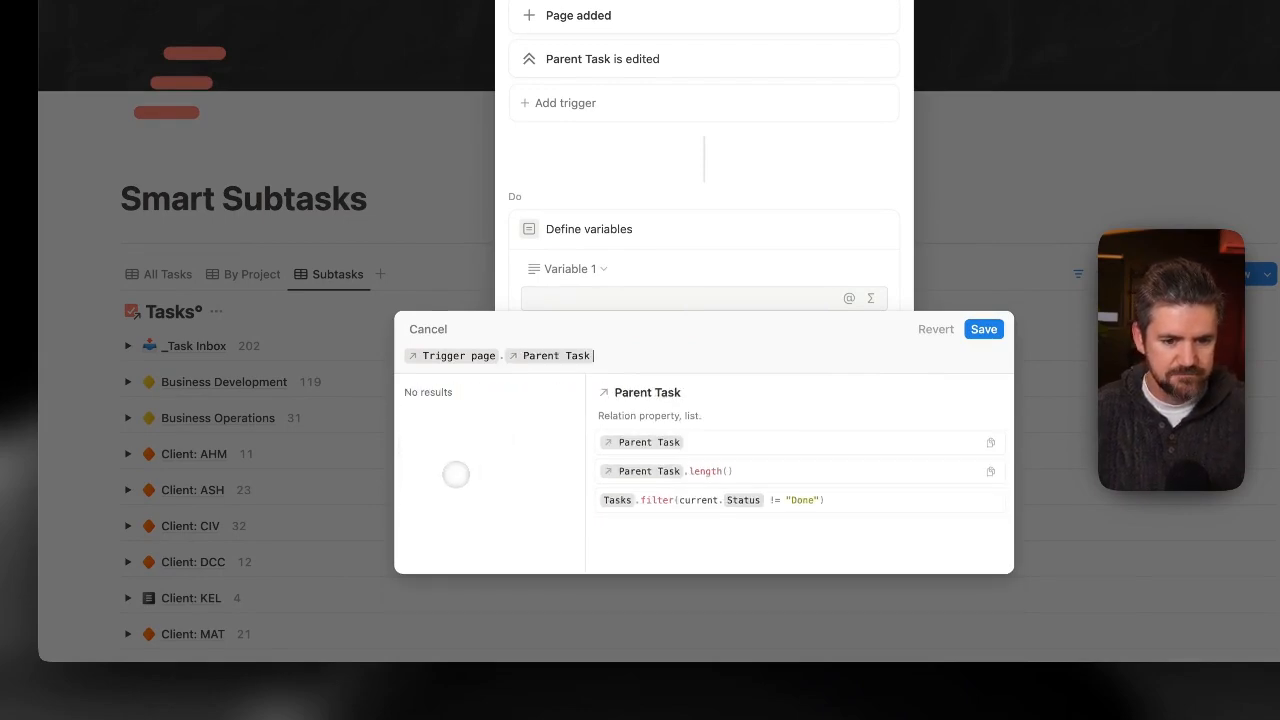
{"action": "type", "text": ".first"}
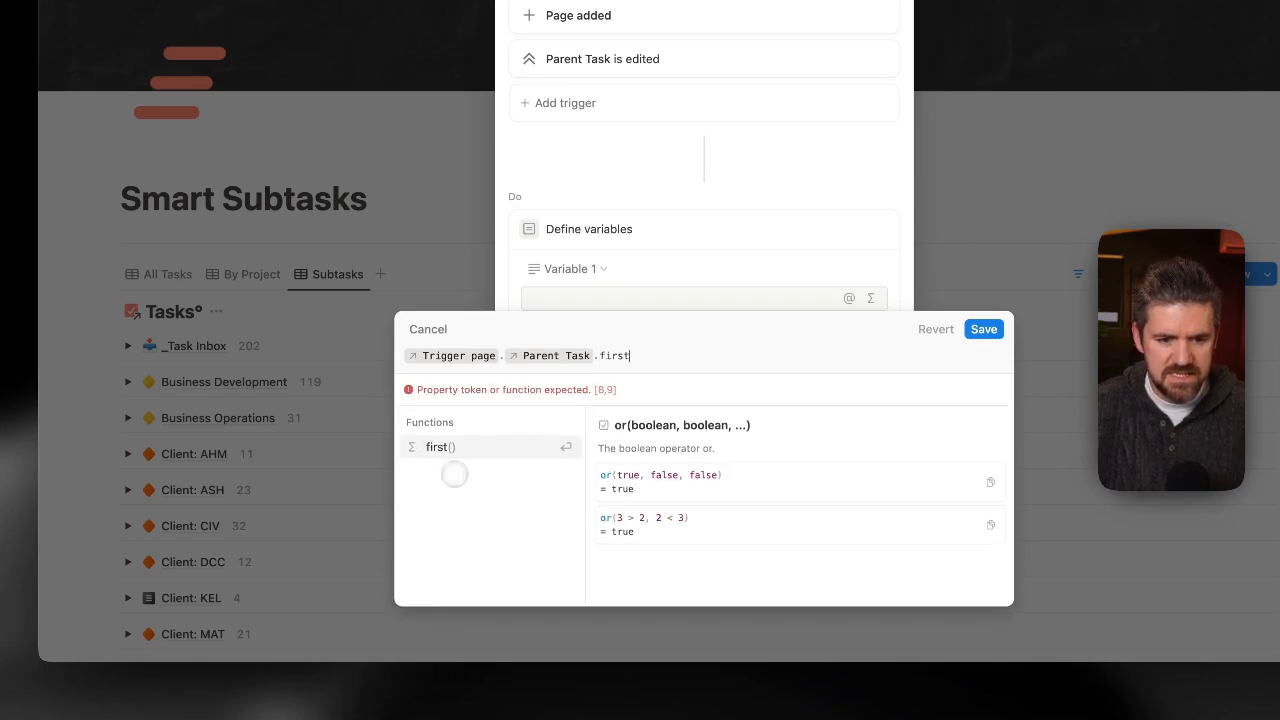
{"action": "key", "text": "Return"}
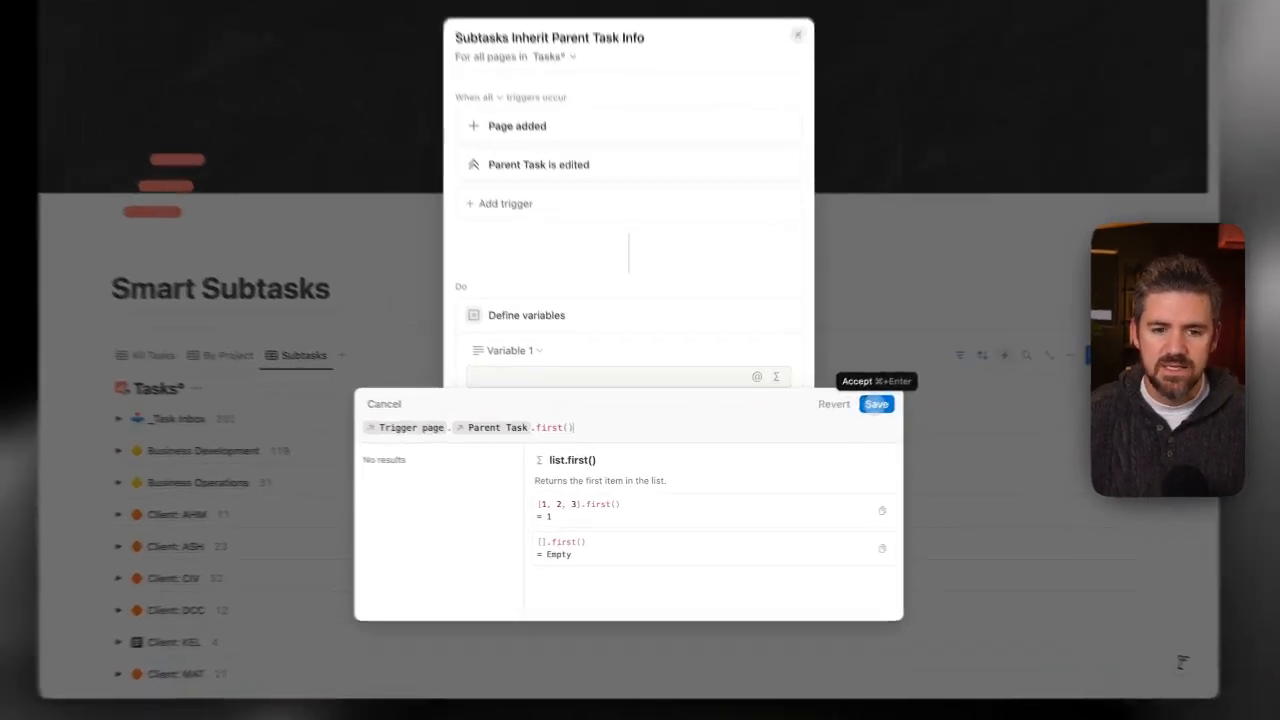
{"action": "left_click", "coordinate": [840, 423]}
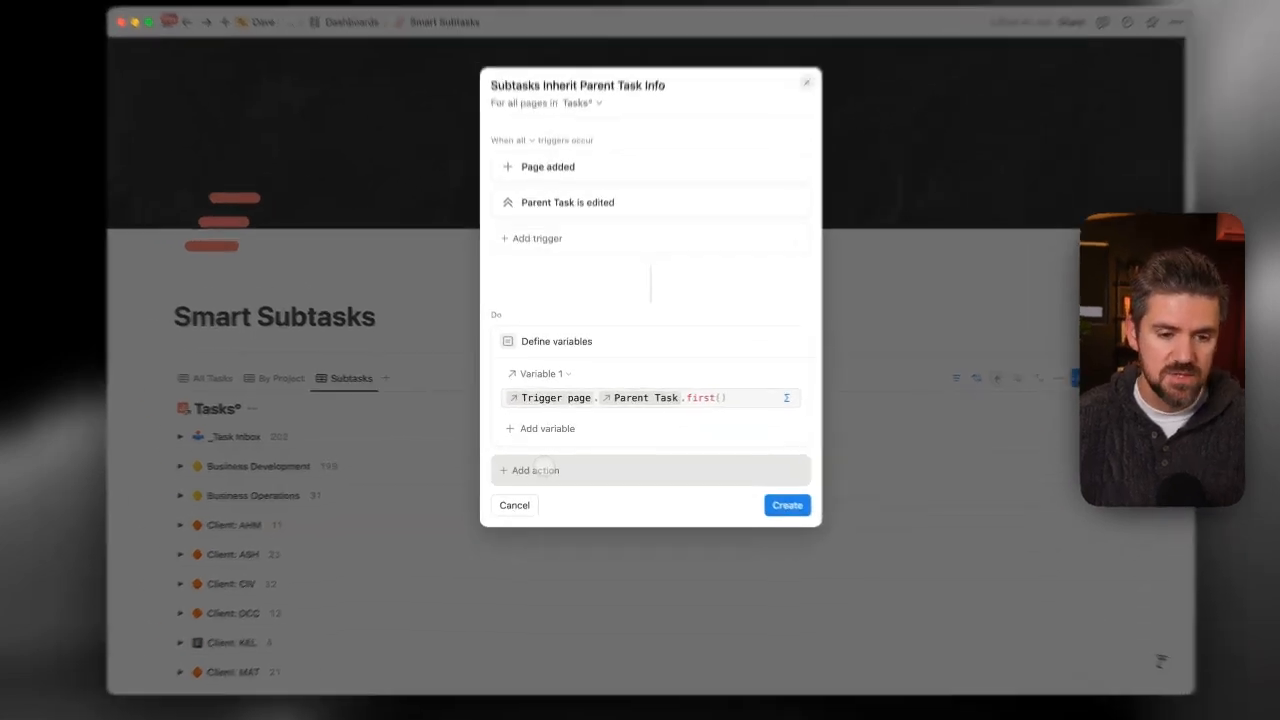
- Add an Edit property action that sets Status with the custom formula Variable 1.Status, and save the formula
{"action": "left_click", "coordinate": [547, 464]}
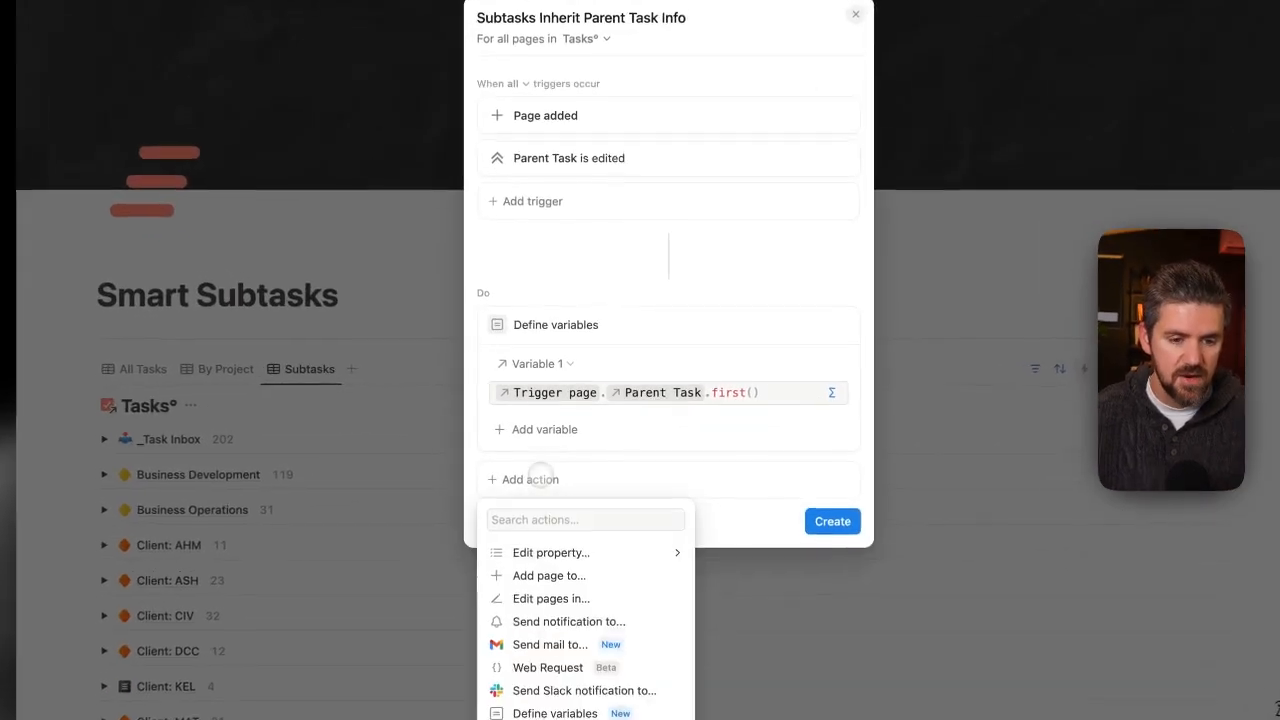
{"action": "left_click", "coordinate": [548, 554]}
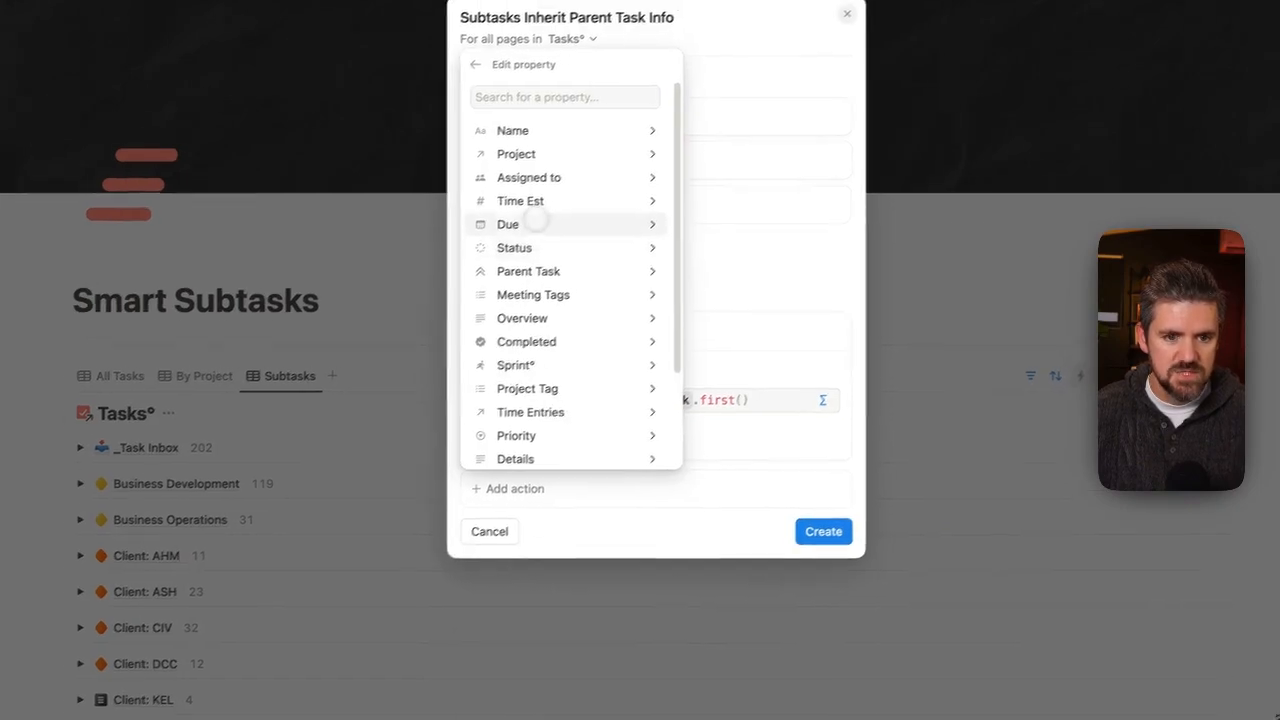
{"action": "left_click", "coordinate": [520, 247]}
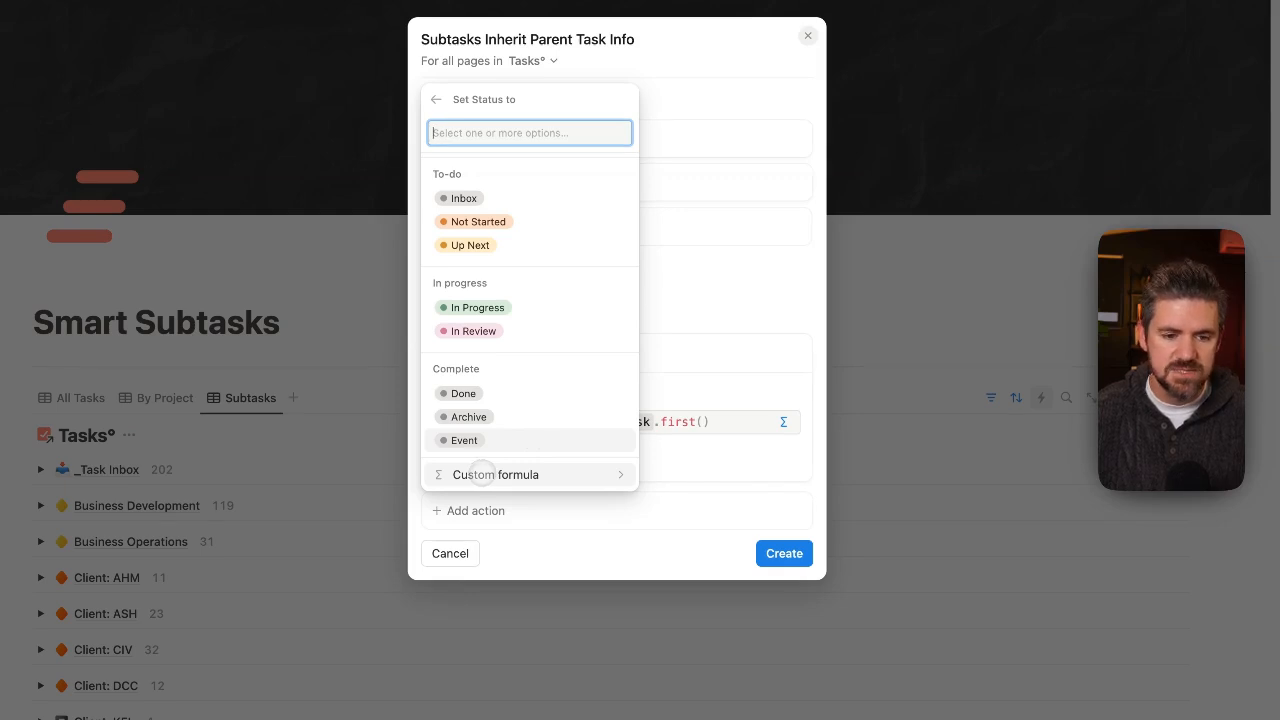
{"action": "left_click", "coordinate": [482, 474]}
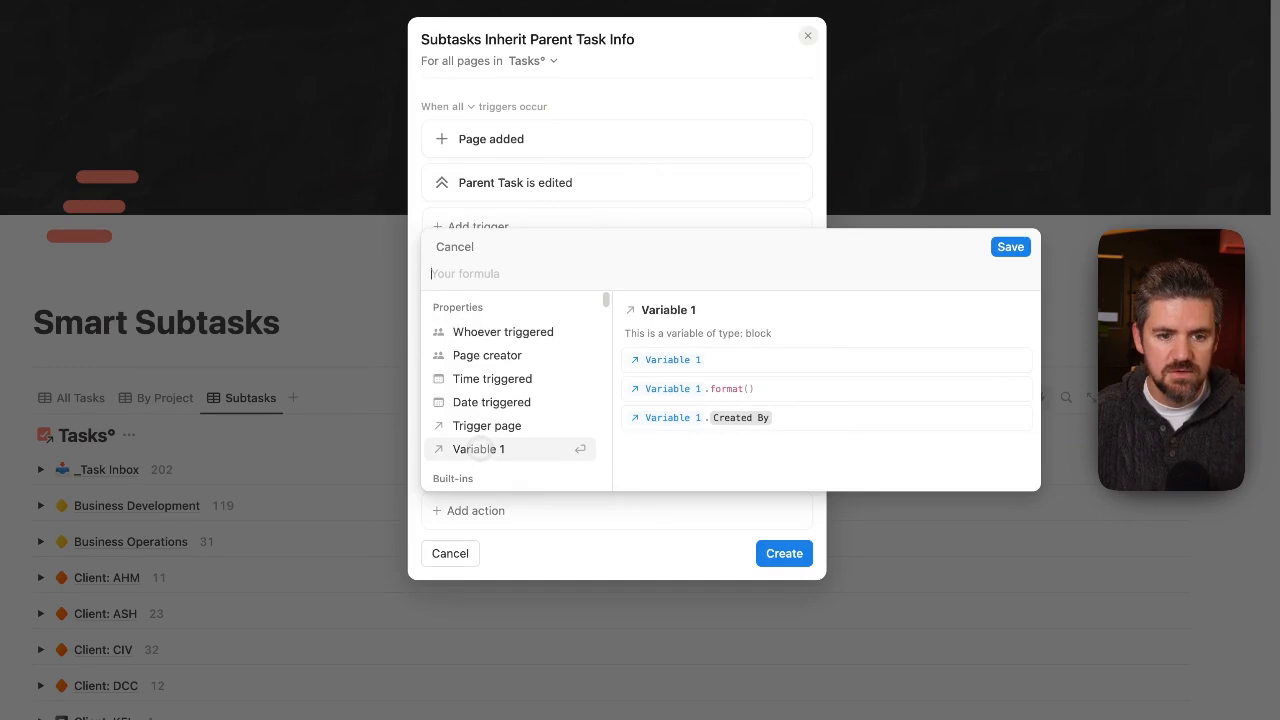
{"action": "left_click", "coordinate": [480, 449]}
{"action": "type", "text": "."}
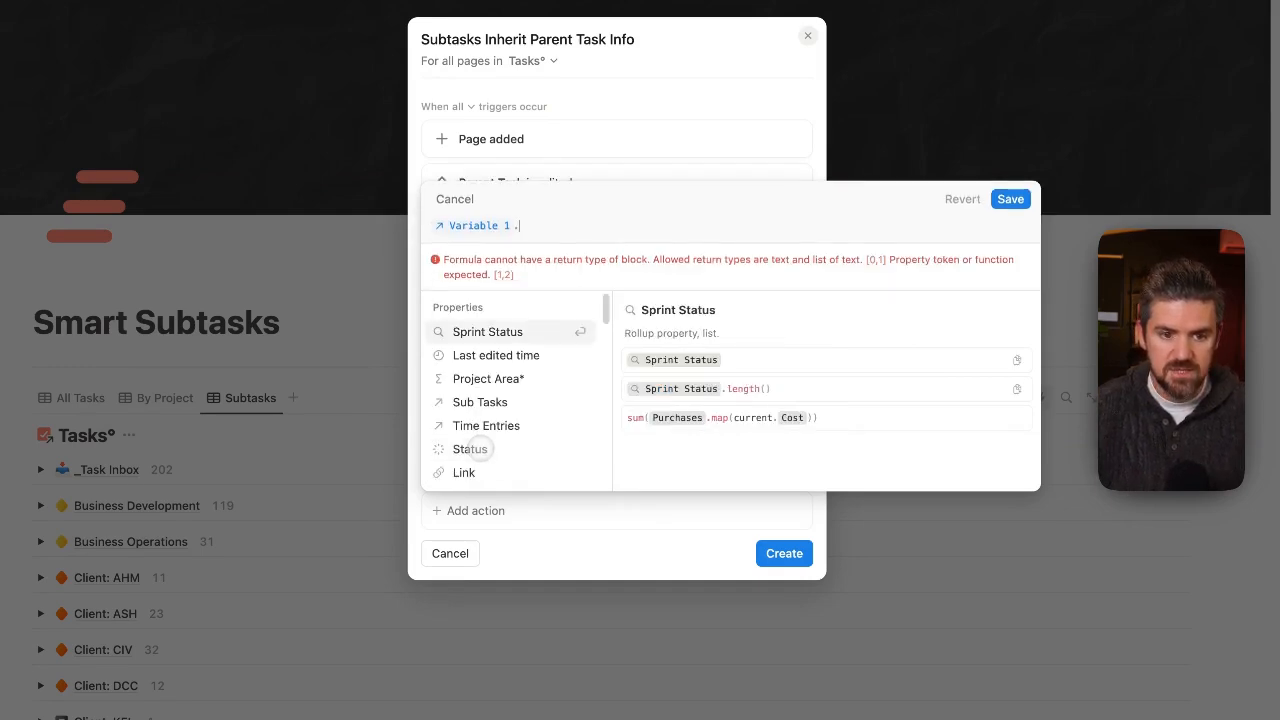
{"action": "type", "text": "sta"}
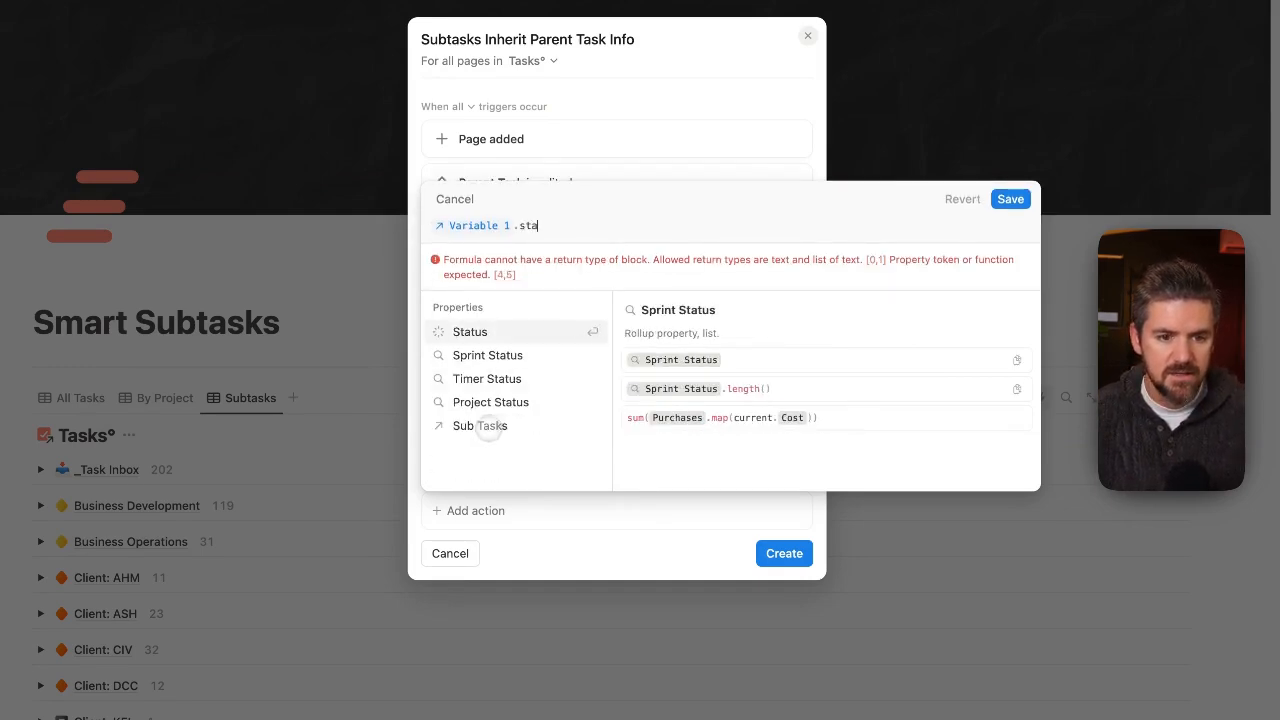
{"action": "left_click", "coordinate": [505, 334]}
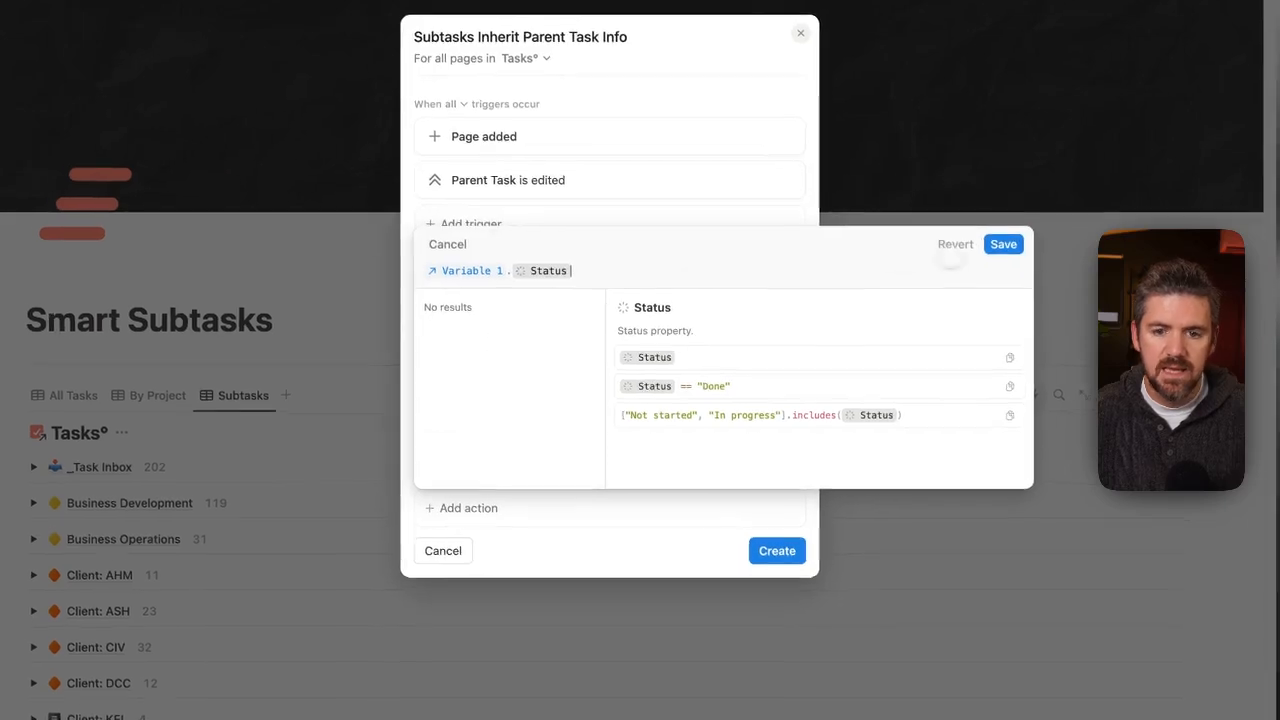
{"action": "left_click", "coordinate": [992, 240]}
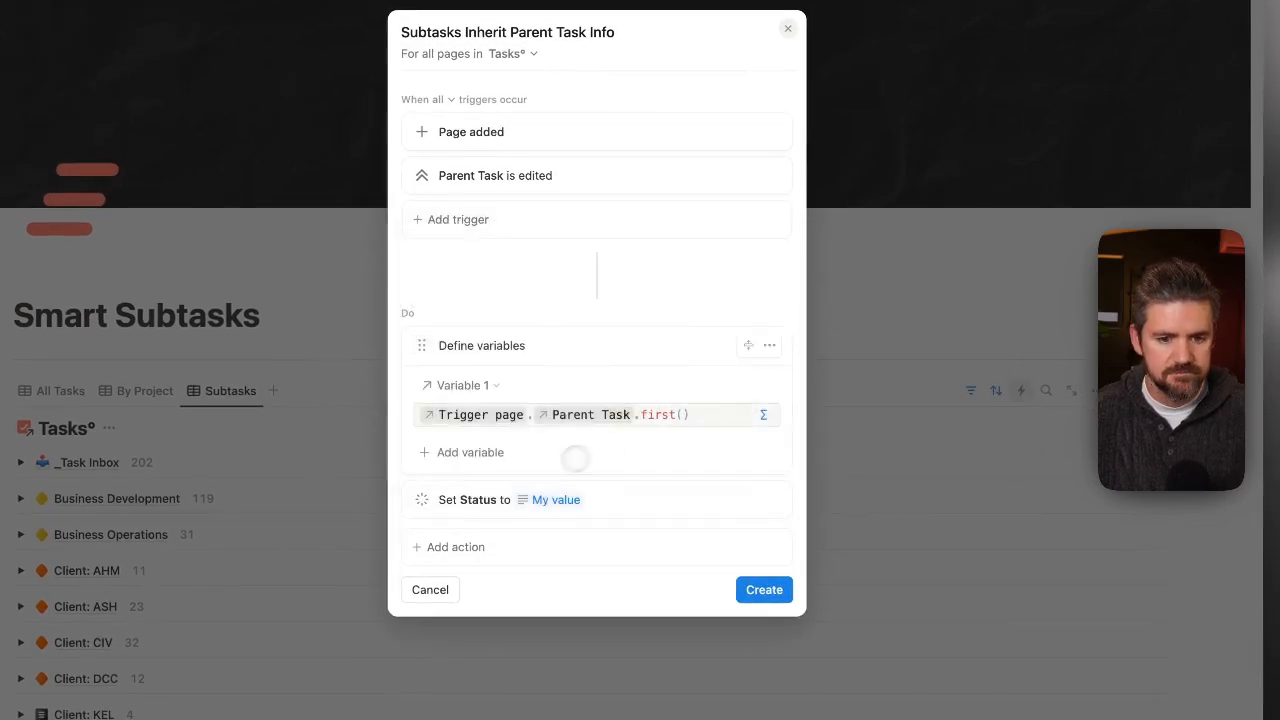
- Add an Edit property action that sets Due with the custom formula Variable 1.Due, and save the formula
{"action": "left_click", "coordinate": [484, 515]}
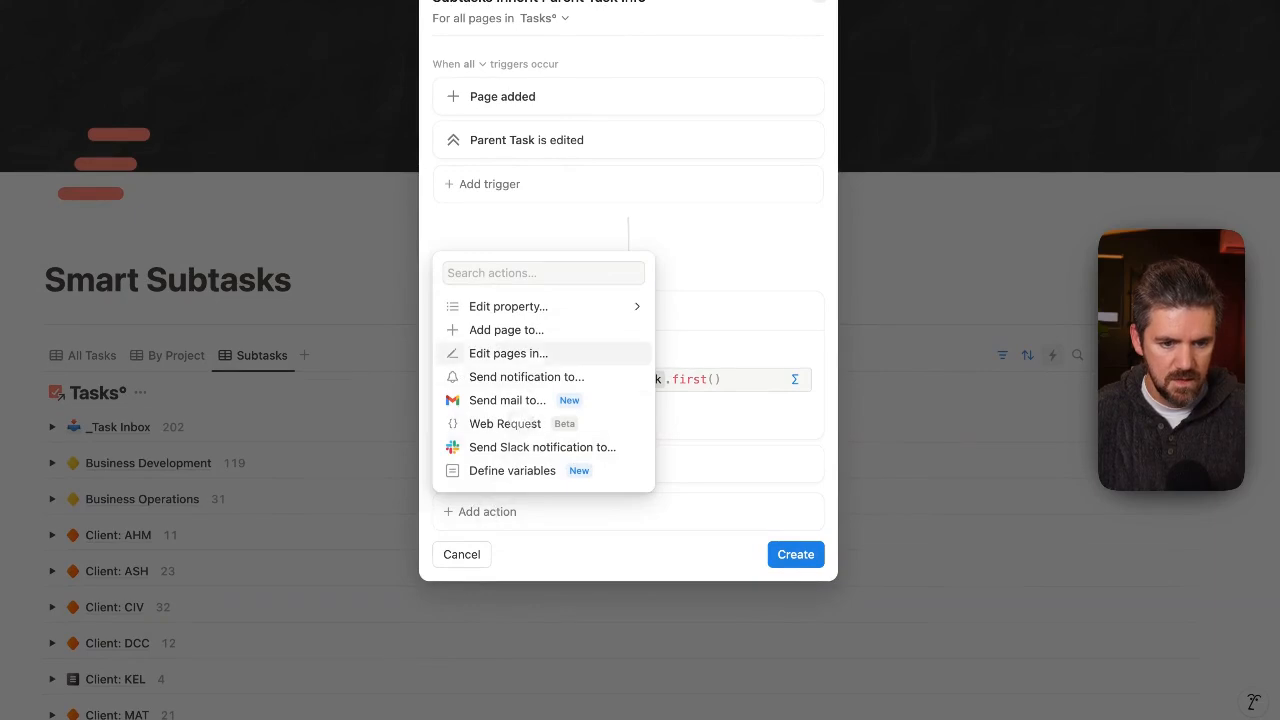
{"action": "left_click", "coordinate": [535, 304]}
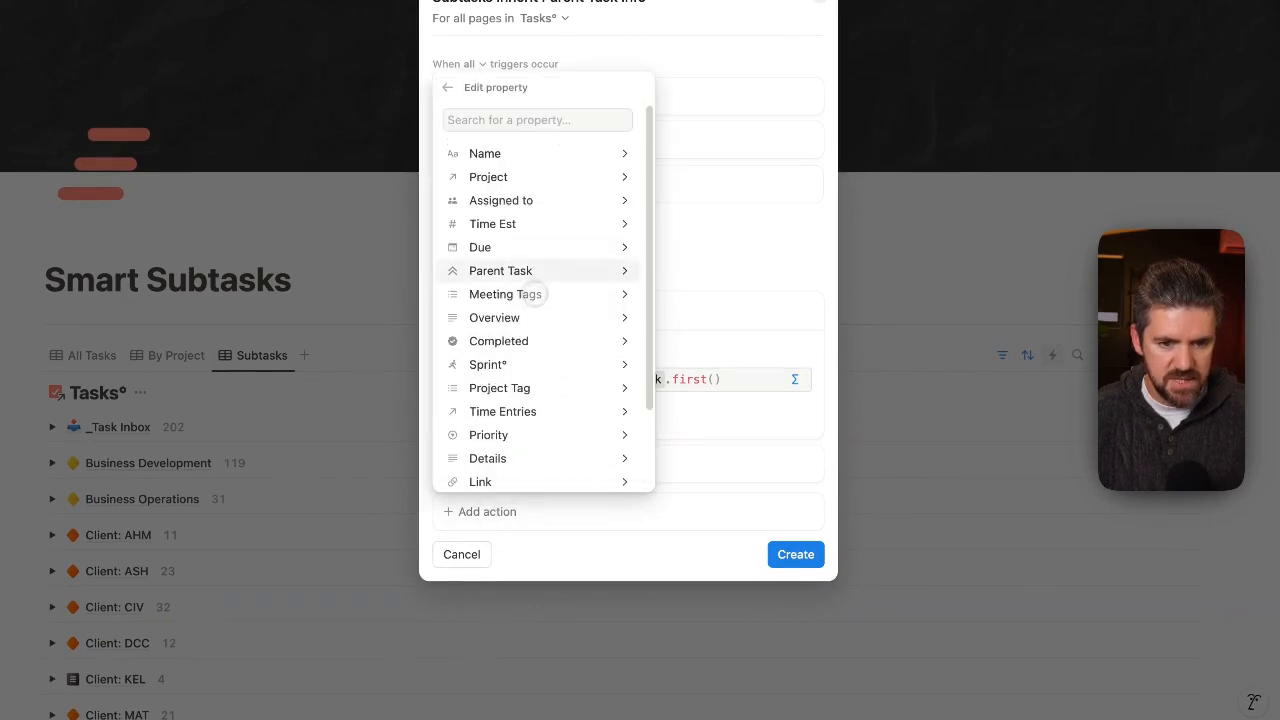
{"action": "left_click", "coordinate": [519, 240]}
{"action": "left_click", "coordinate": [537, 471]}
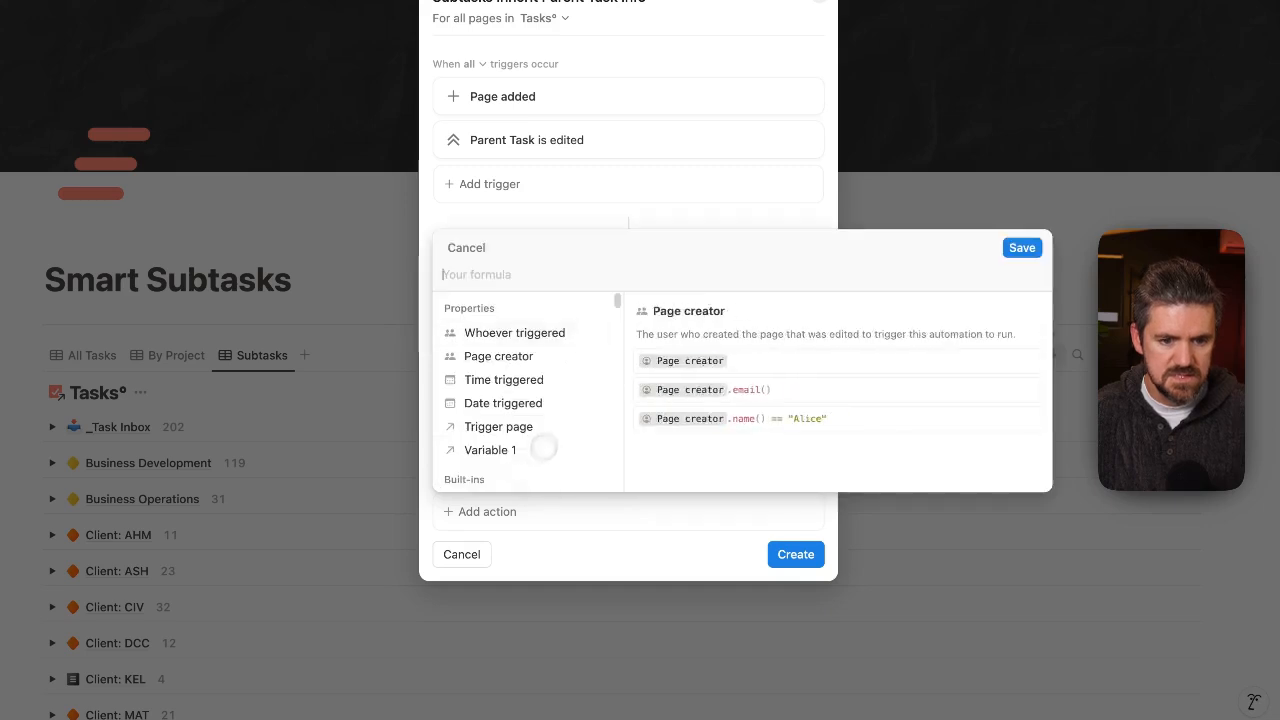
{"action": "left_click", "coordinate": [490, 450]}
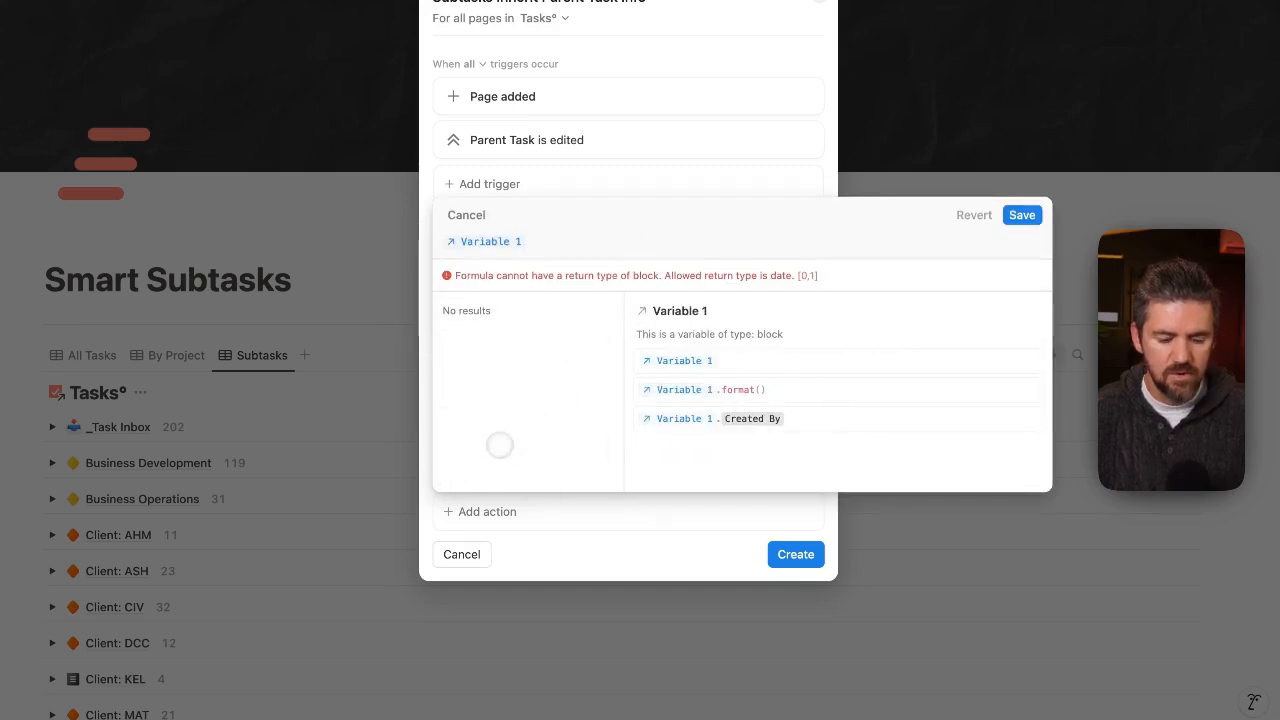
{"action": "type", "text": ".du"}
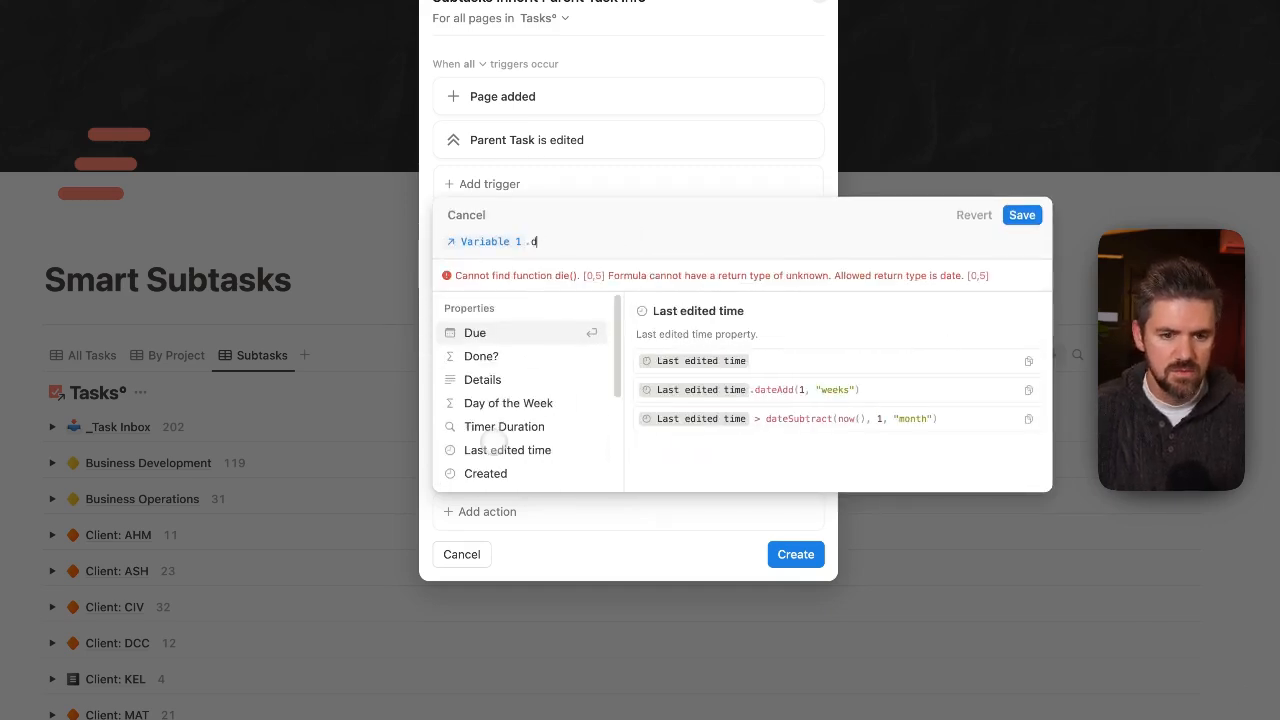
{"action": "type", "text": "e"}
{"action": "left_click", "coordinate": [500, 335]}
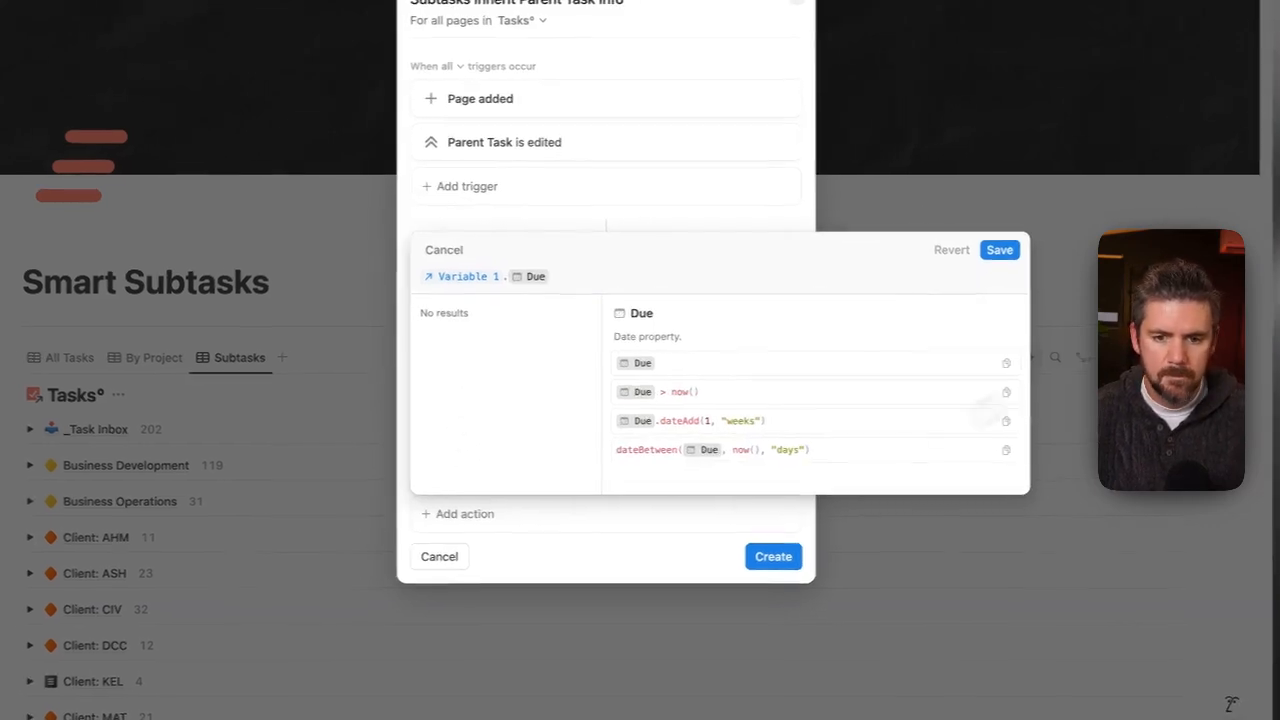
{"action": "left_click", "coordinate": [1000, 251]}
- Add an Edit property action that sets Project with the custom formula Variable 1.Project, and create the automation
{"action": "left_click", "coordinate": [474, 542]}
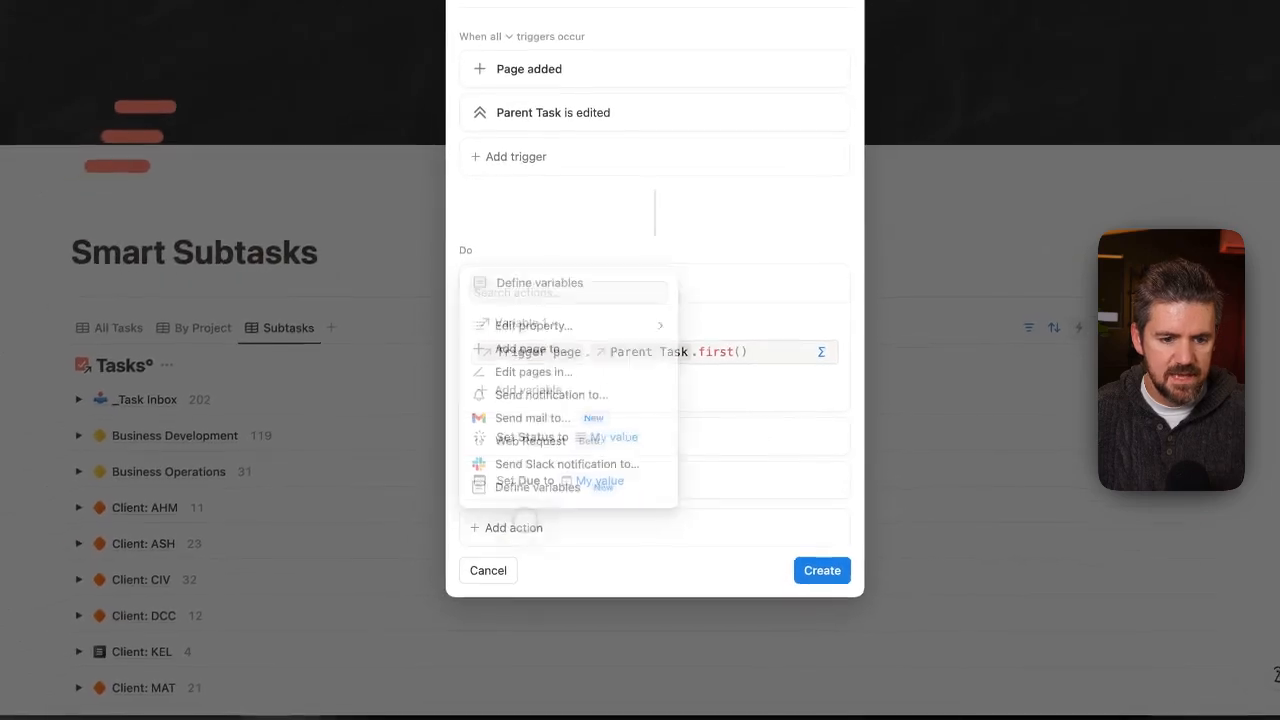
{"action": "left_click", "coordinate": [546, 321]}
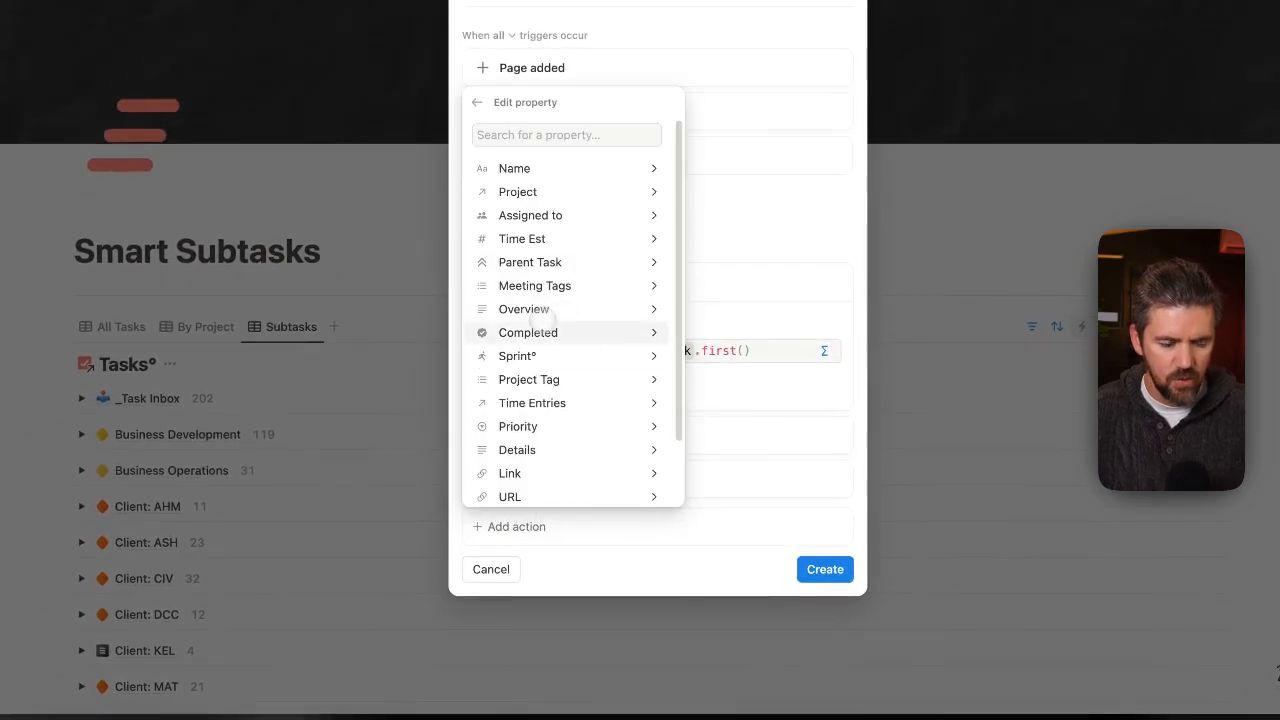
{"action": "scroll", "coordinate": [548, 360], "scroll_direction": "down", "scroll_amount": 3}
{"action": "scroll", "coordinate": [566, 434], "scroll_direction": "up", "scroll_amount": 3}
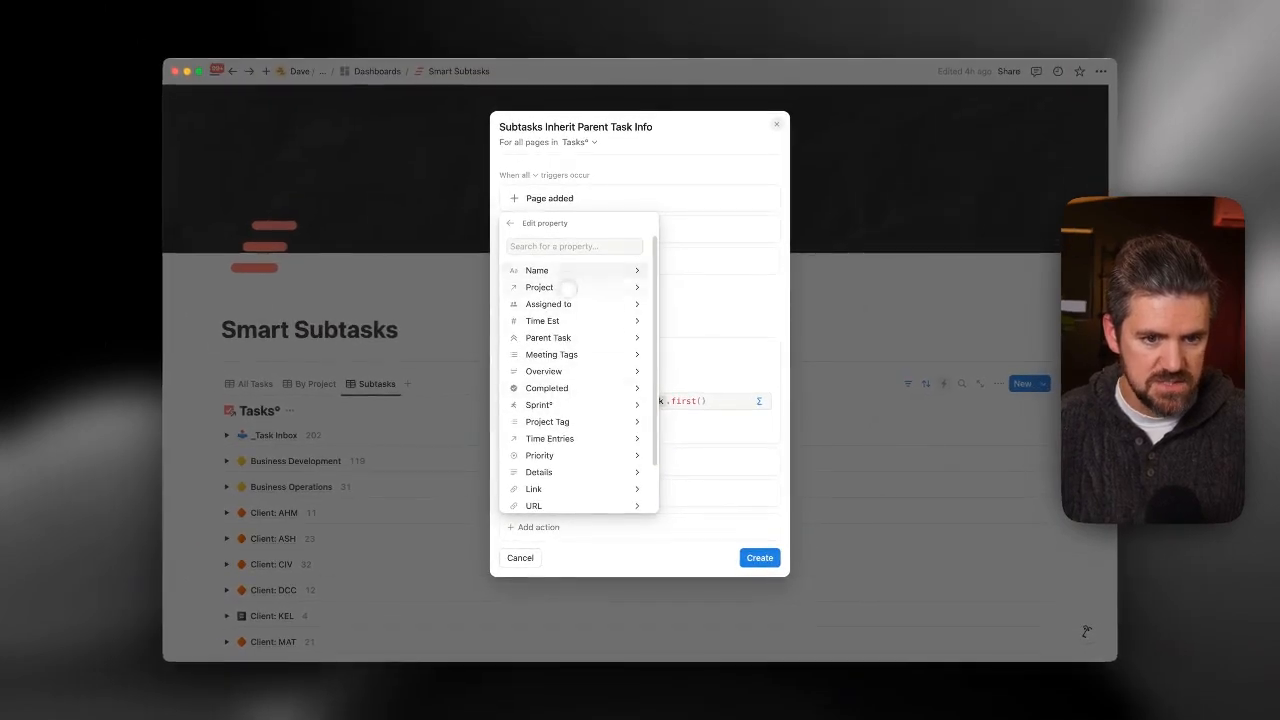
{"action": "scroll", "coordinate": [571, 411], "scroll_direction": "down", "scroll_amount": 2}
{"action": "scroll", "coordinate": [576, 412], "scroll_direction": "up", "scroll_amount": 2}
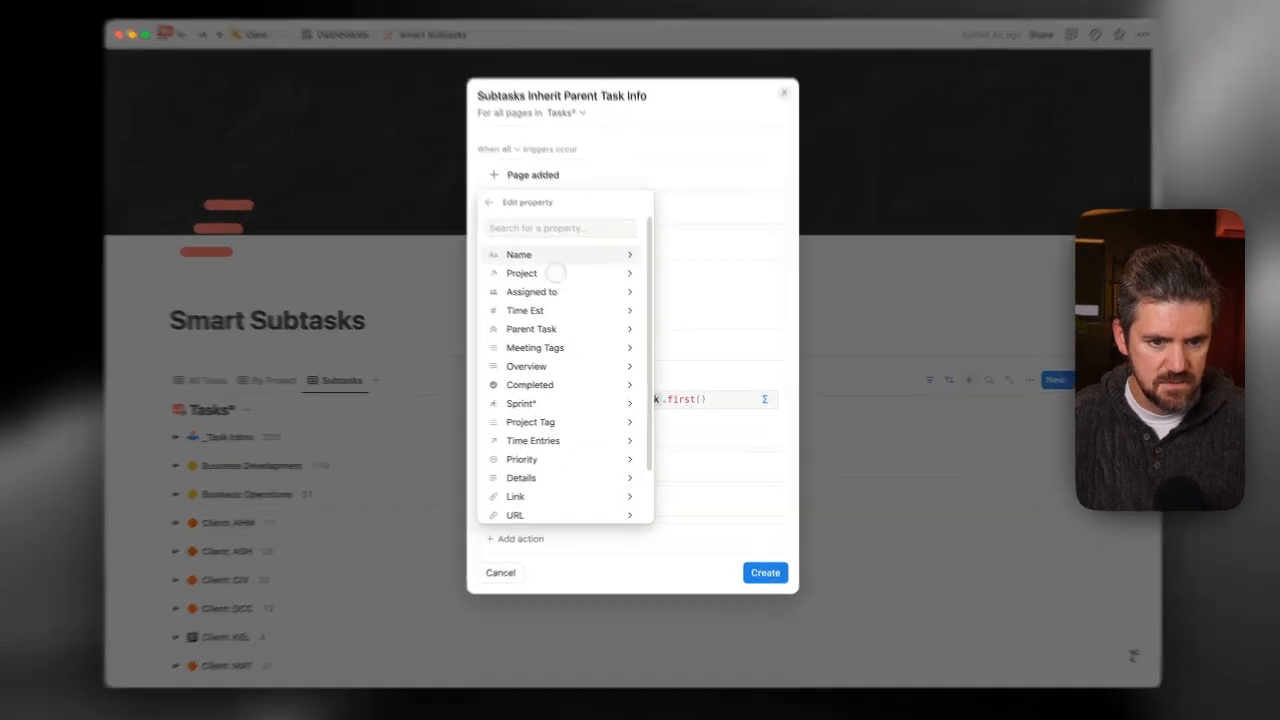
{"action": "left_click", "coordinate": [539, 287]}
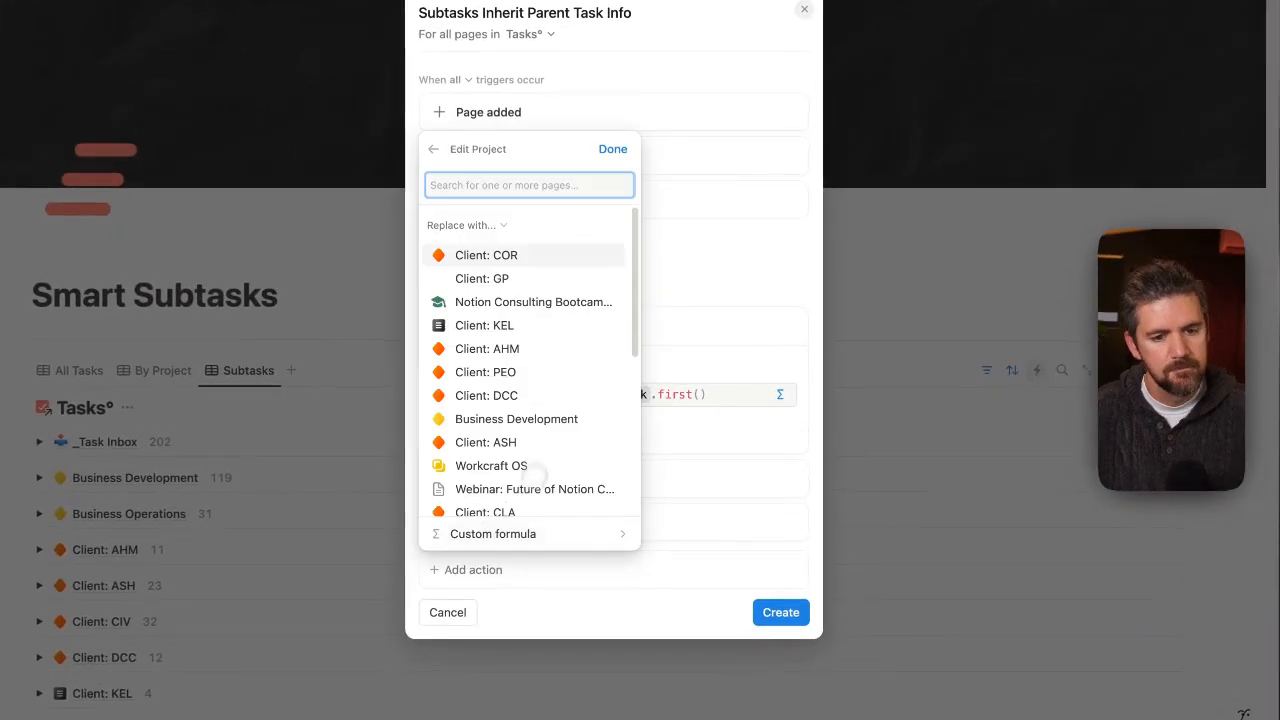
{"action": "left_click", "coordinate": [519, 534]}
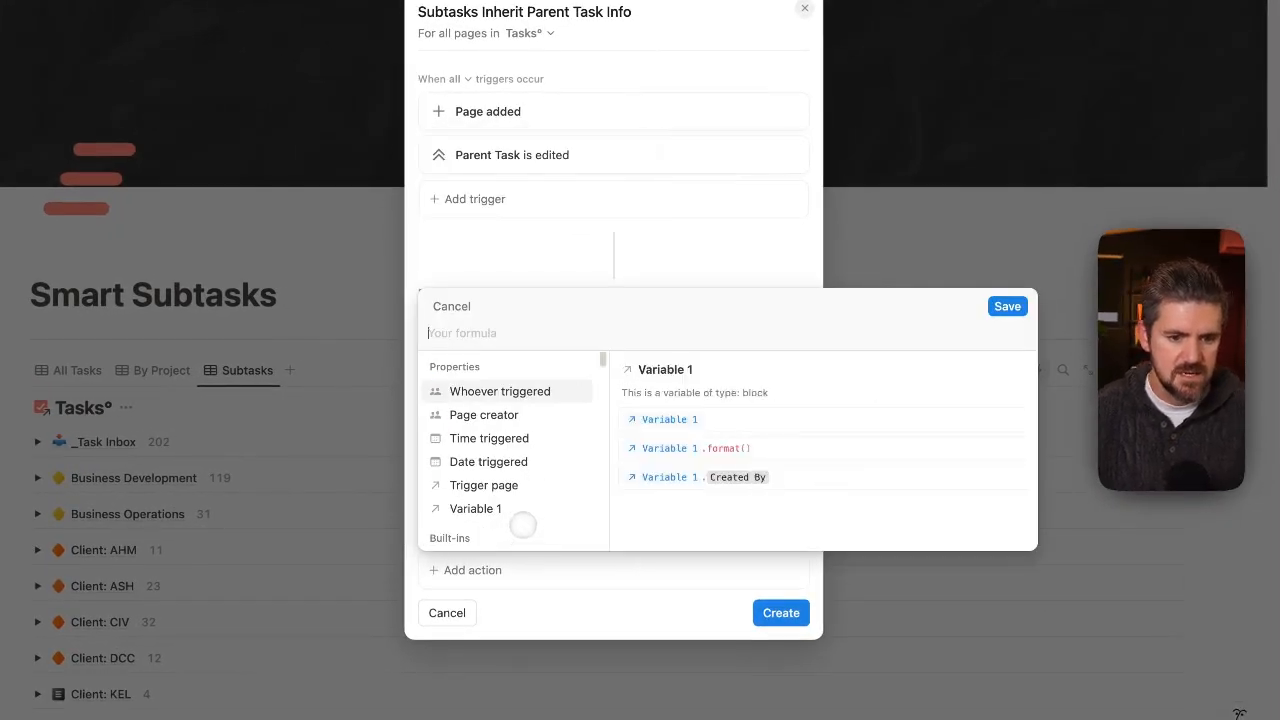
{"action": "left_click", "coordinate": [535, 508]}
{"action": "type", "text": ".pro"}
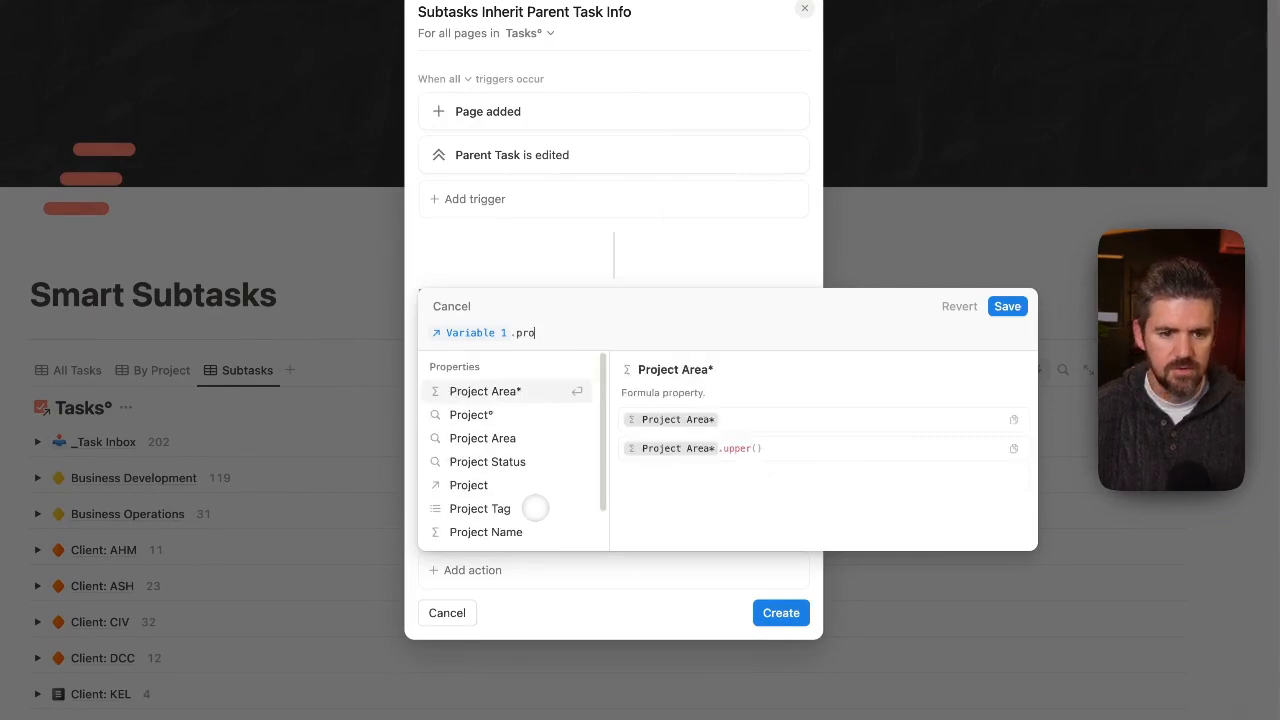
{"action": "left_click", "coordinate": [486, 485]}
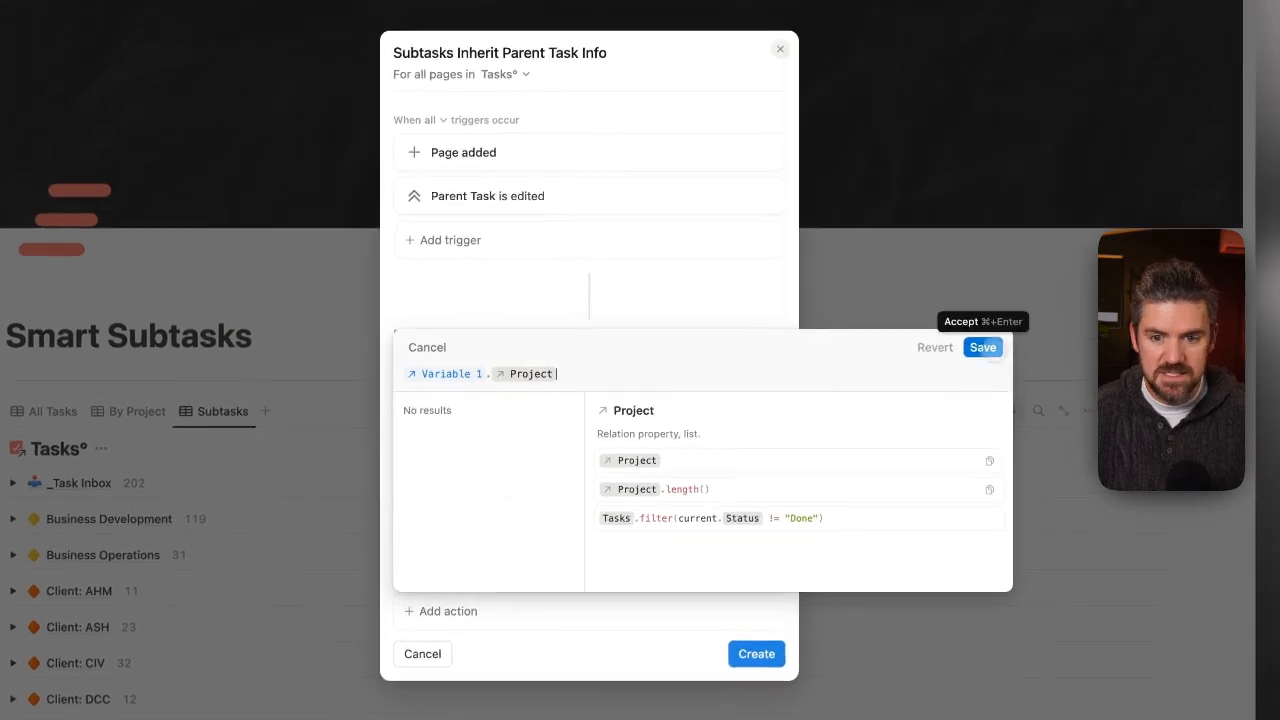
{"action": "left_click", "coordinate": [983, 347]}
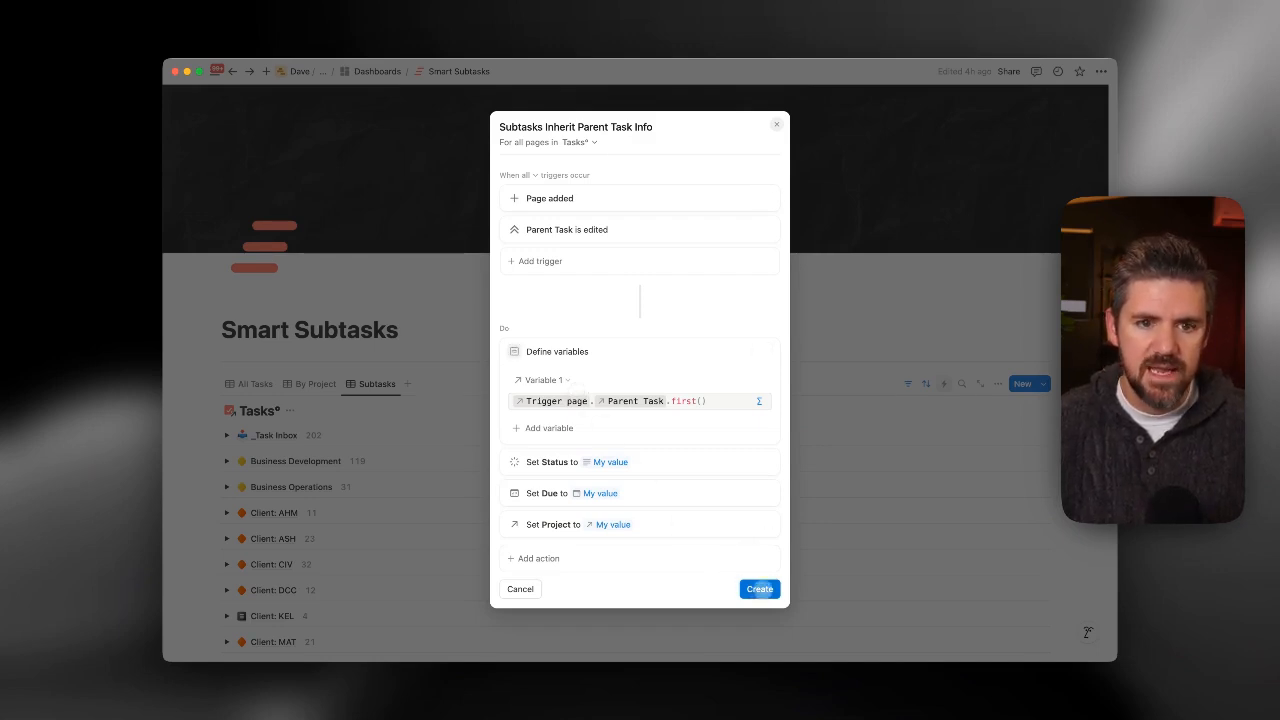
{"action": "left_click", "coordinate": [763, 589]}
- Reopen the Subtasks Inherit Parent Task Info automation, check which views can be its scope, and close it without changes
{"action": "left_click", "coordinate": [1086, 465]}
{"action": "left_click", "coordinate": [1030, 508]}
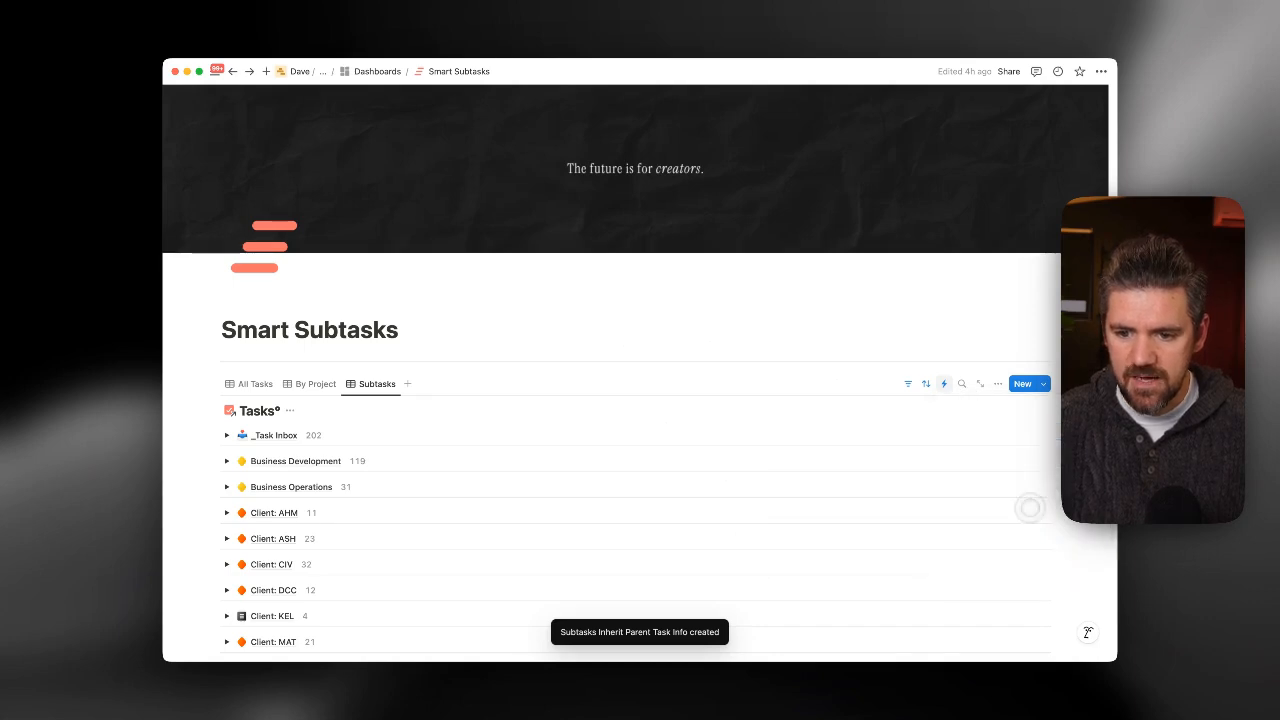
{"action": "left_click", "coordinate": [627, 142]}
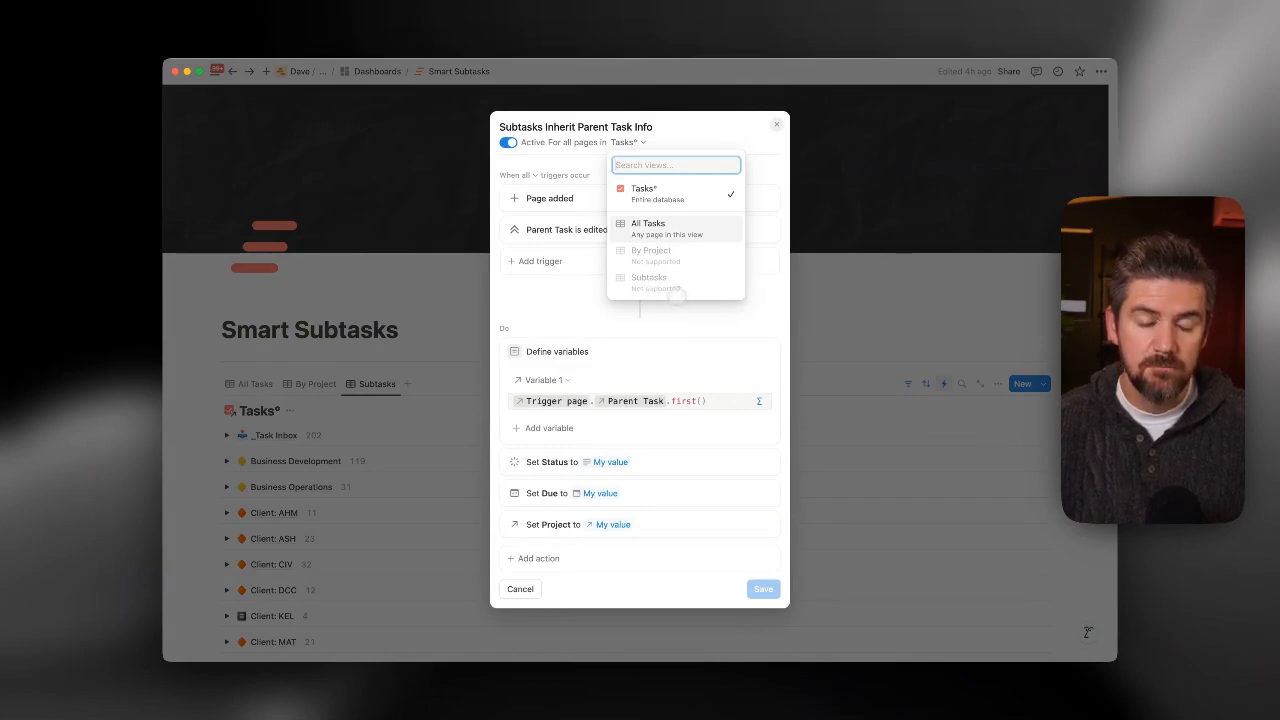
{"action": "key", "text": "Escape"}
{"action": "key", "text": "Escape"}
{"action": "key", "text": "Escape"}
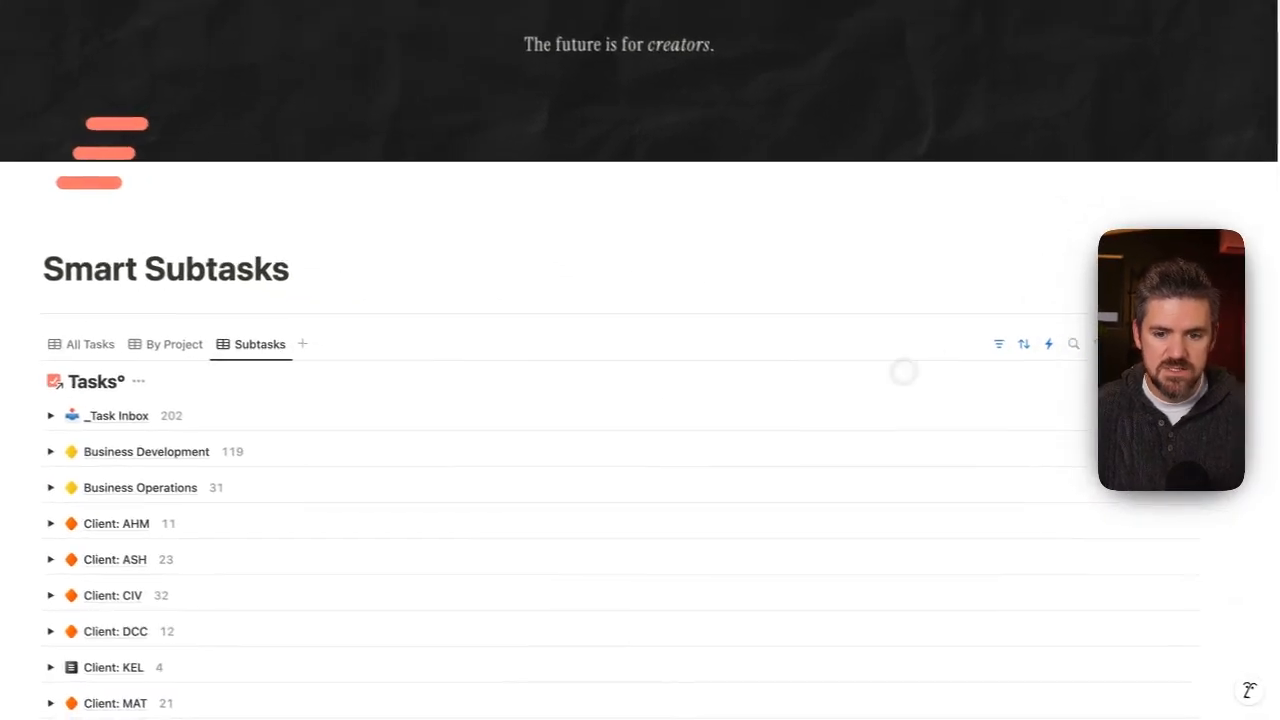
- Delete the Project Status filter from the Subtasks view and collapse the expanded project groups
{"action": "left_click", "coordinate": [953, 374]}
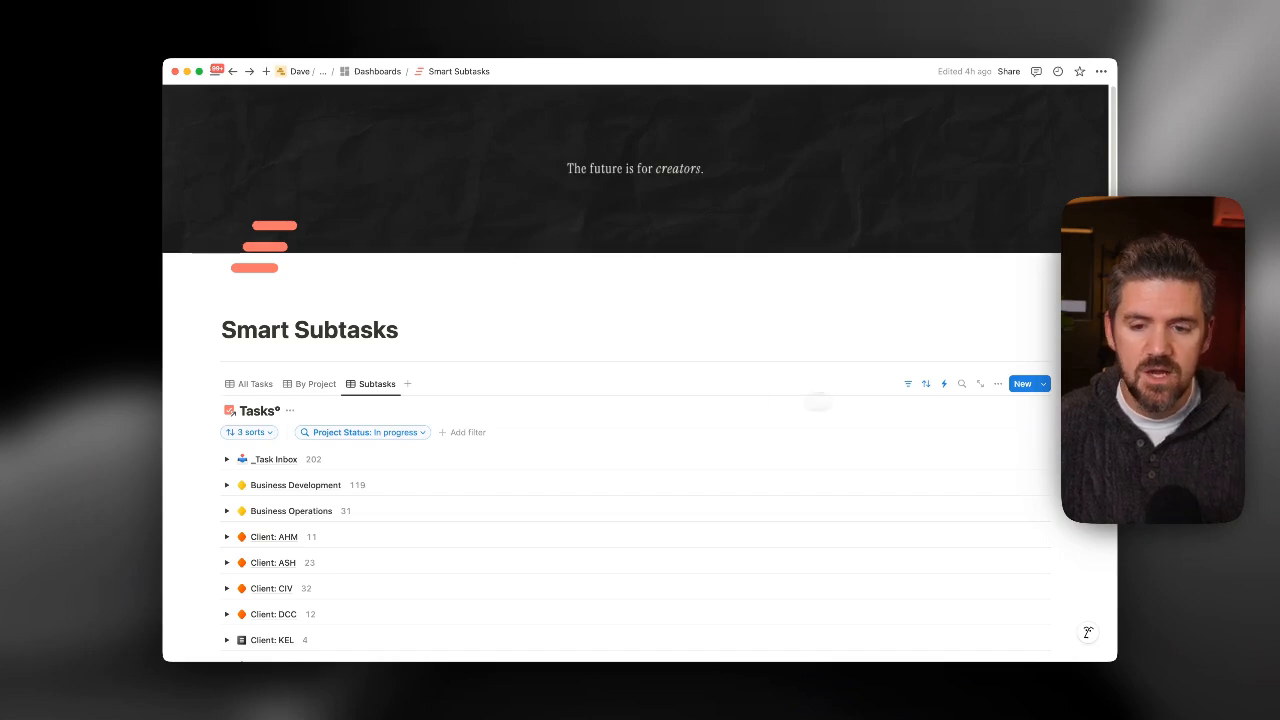
{"action": "left_click", "coordinate": [360, 432]}
{"action": "left_click", "coordinate": [430, 452]}
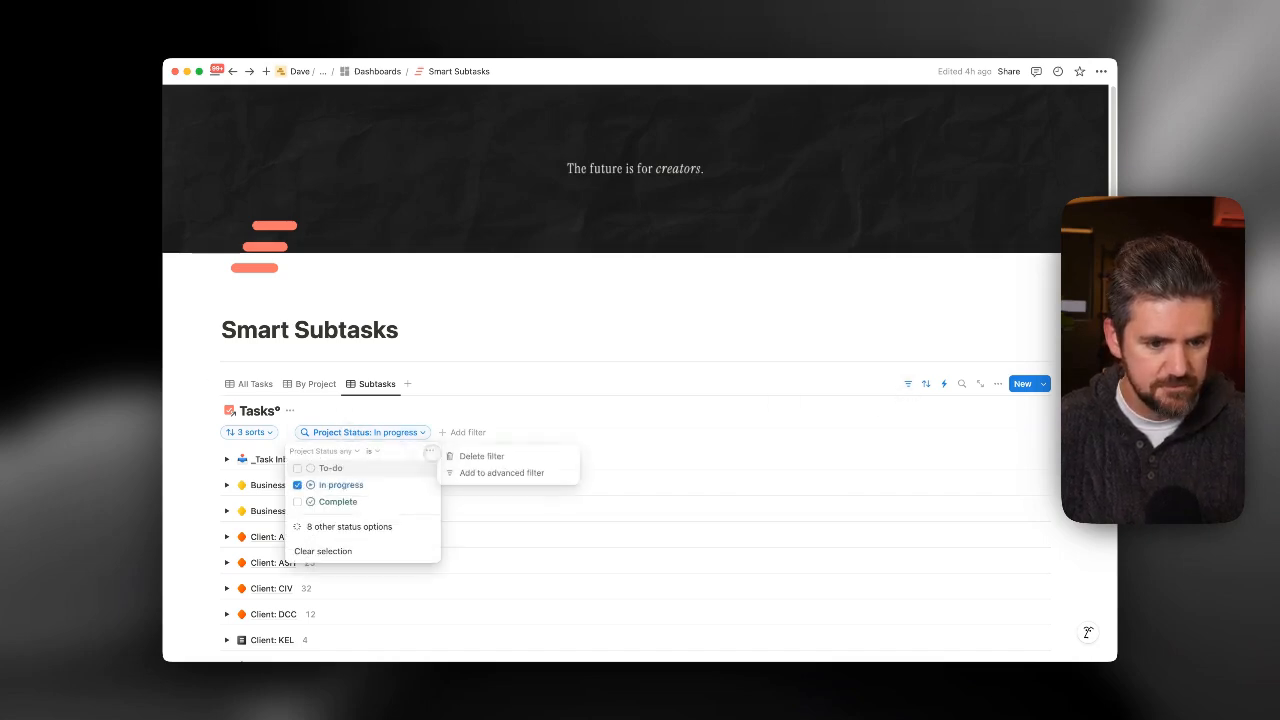
{"action": "left_click", "coordinate": [482, 456]}
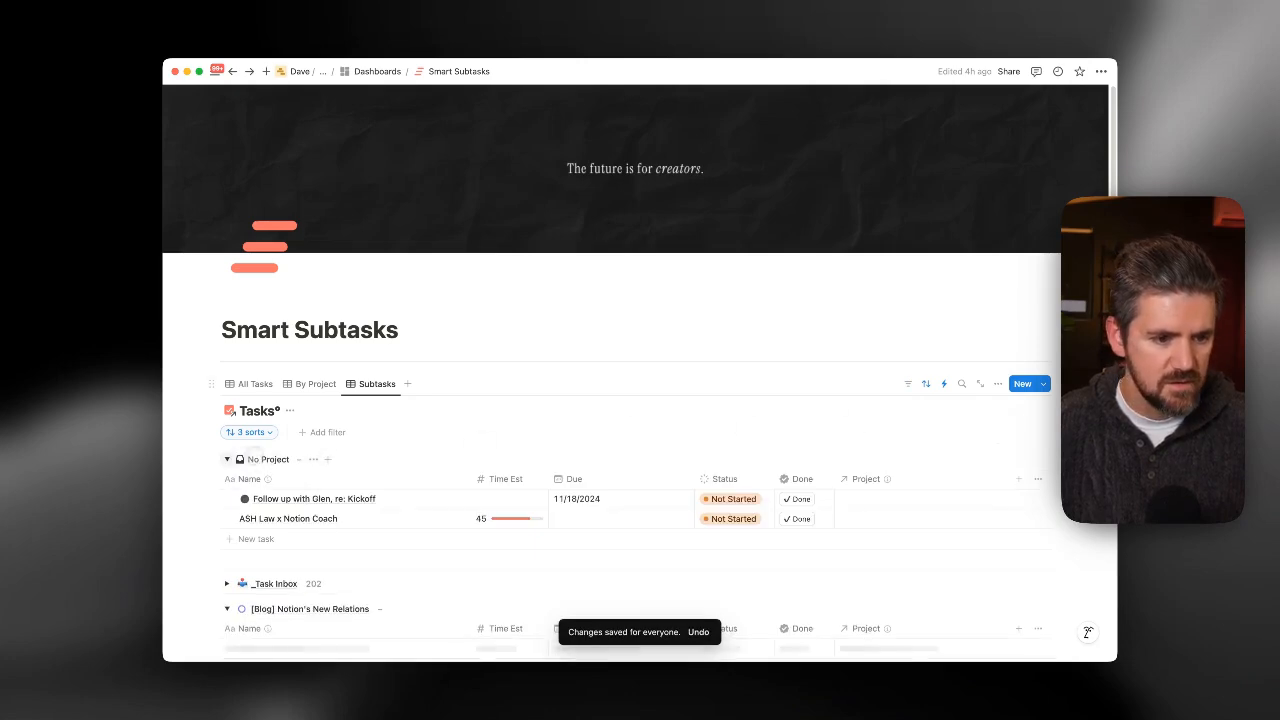
{"action": "left_click", "coordinate": [227, 459]}
{"action": "left_click", "coordinate": [227, 508]}
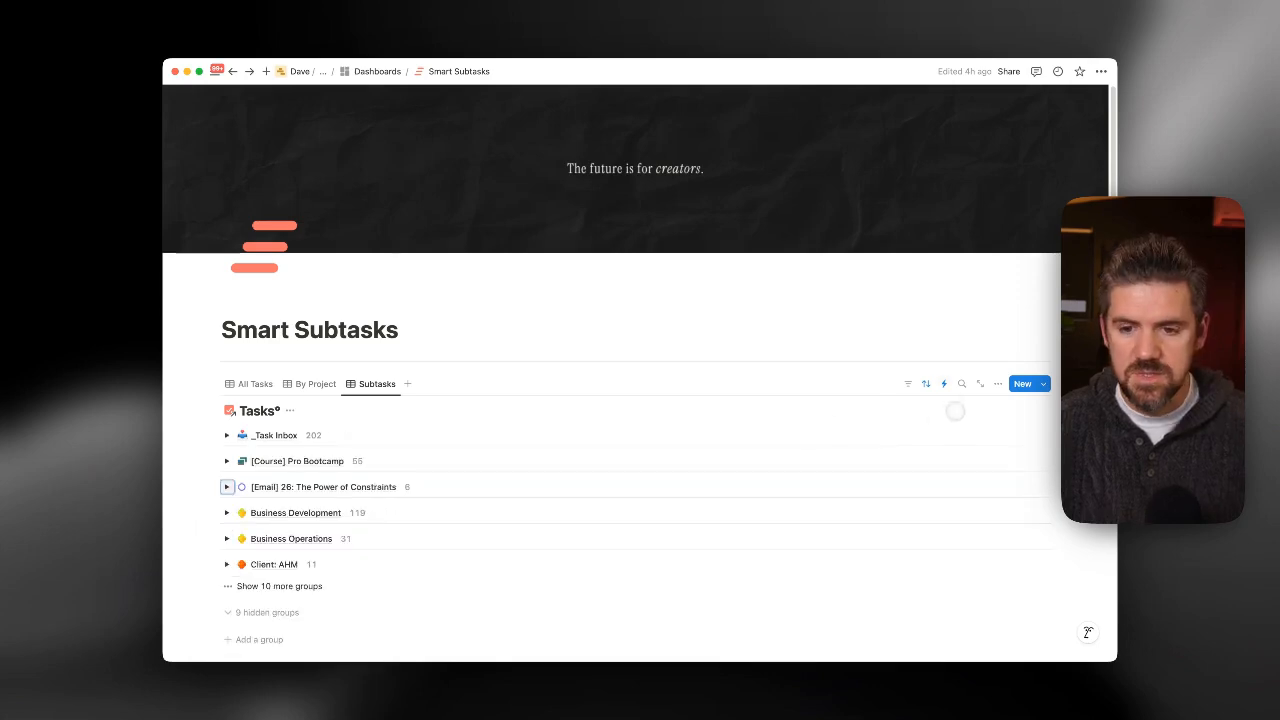
- Change the scope of the Subtasks Inherit Parent Task Info automation to the Subtasks view and save it
{"action": "left_click", "coordinate": [943, 384]}
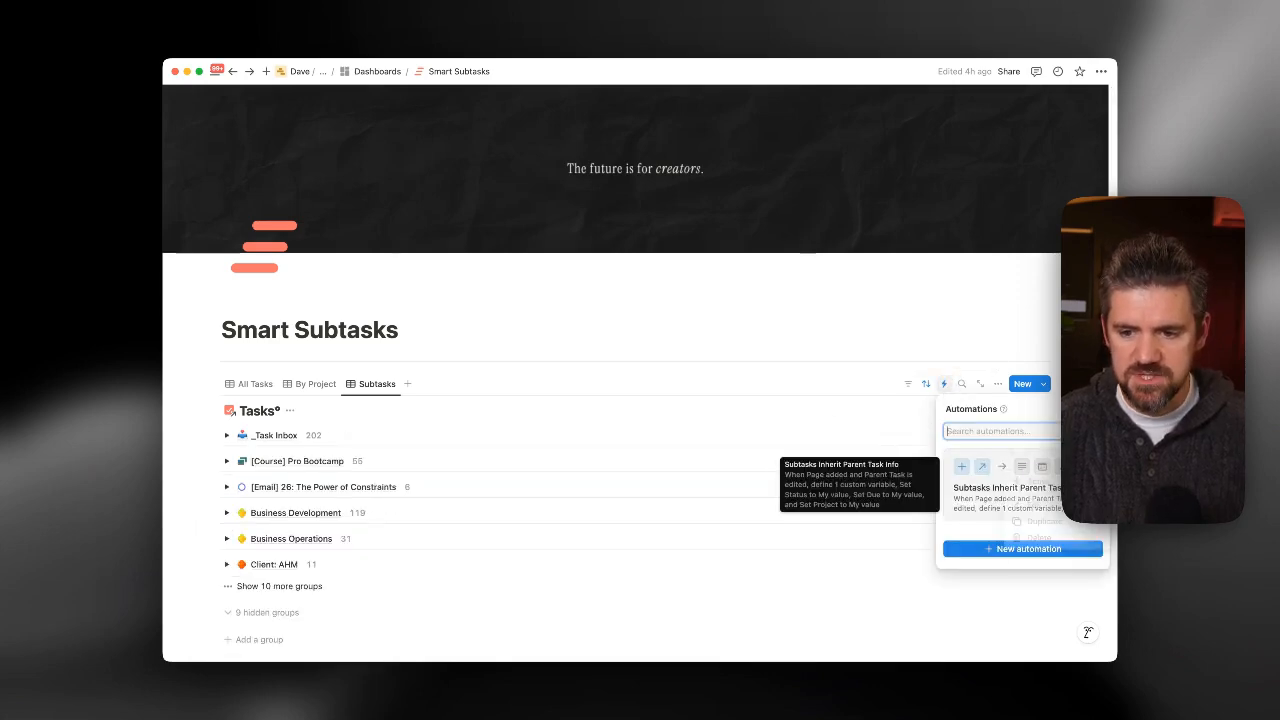
{"action": "left_click", "coordinate": [1032, 505]}
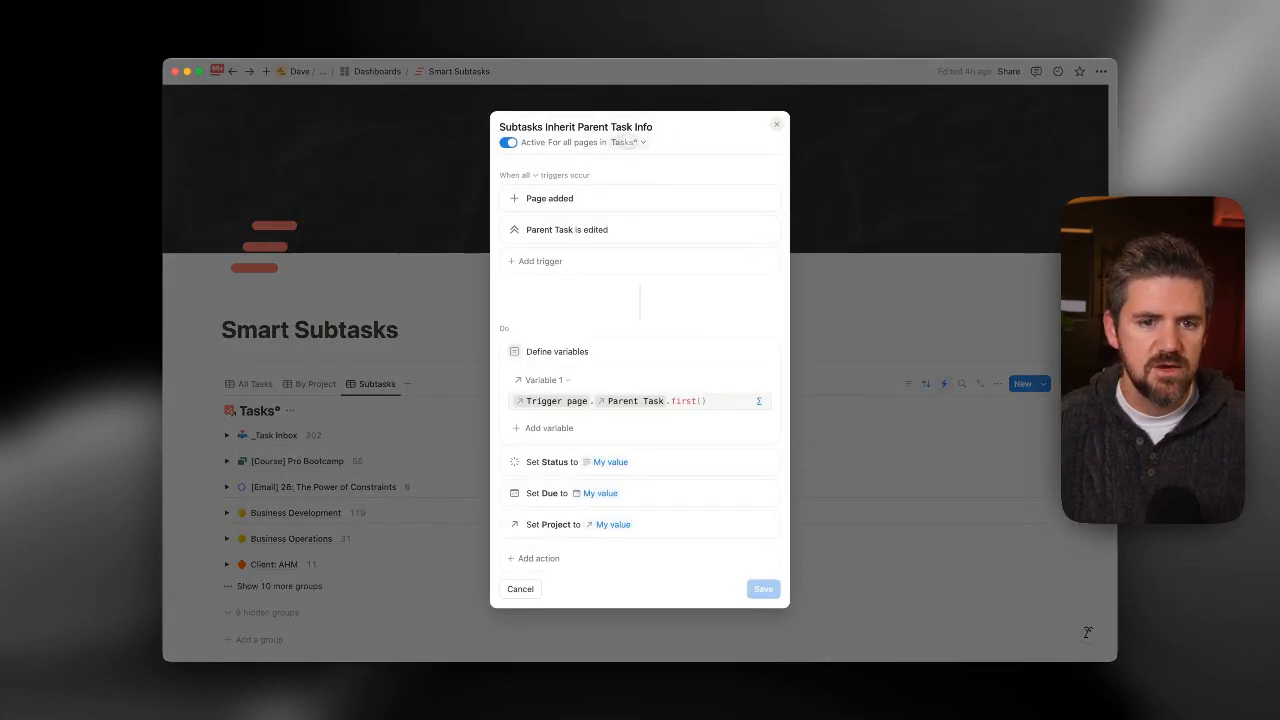
{"action": "left_click", "coordinate": [628, 142]}
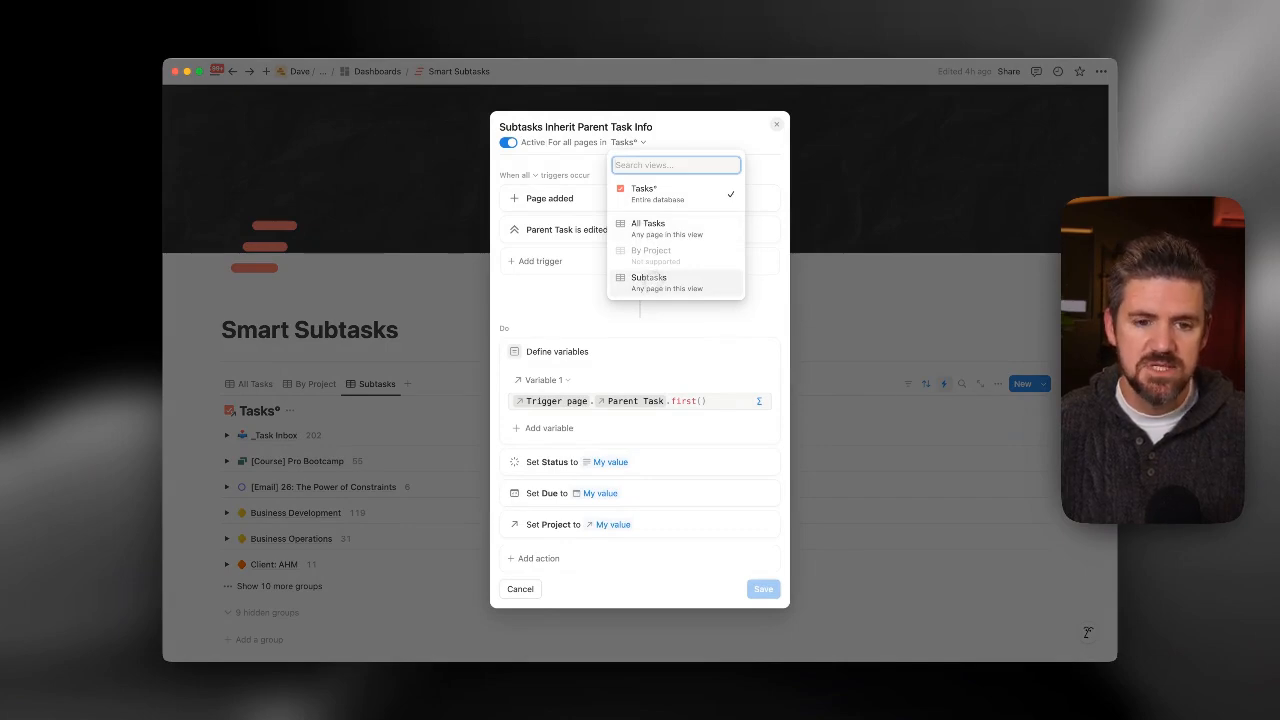
{"action": "left_click", "coordinate": [658, 282]}
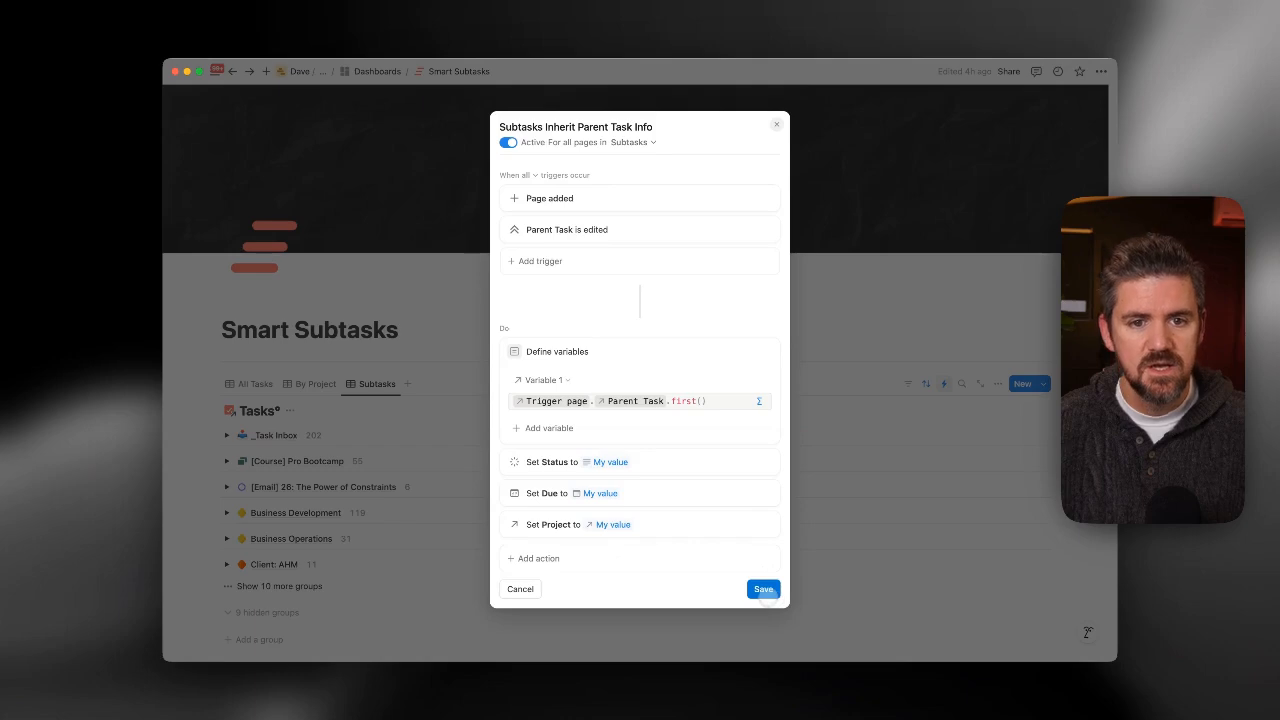
{"action": "left_click", "coordinate": [766, 590]}
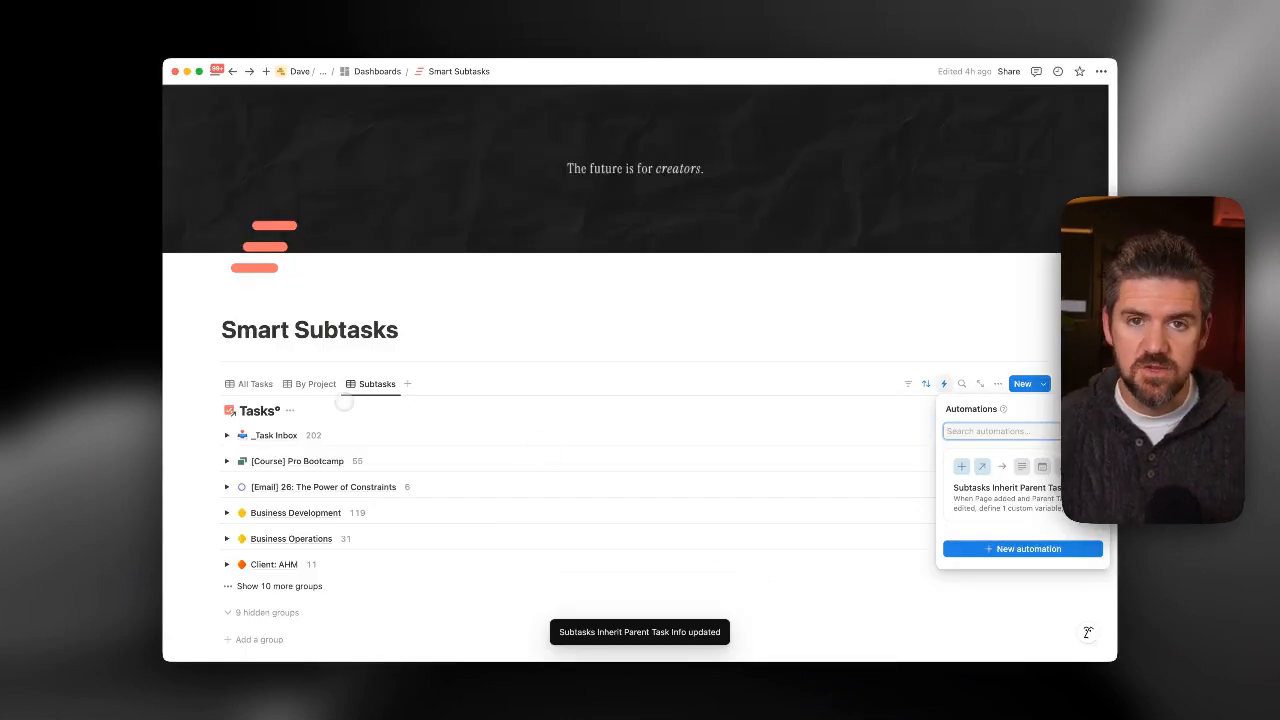
- Switch to the By Project view and add a task named "Edit Guest Sessions" under the Notion Consulting Bootcamp 3.0 project
{"action": "left_click", "coordinate": [314, 394]}
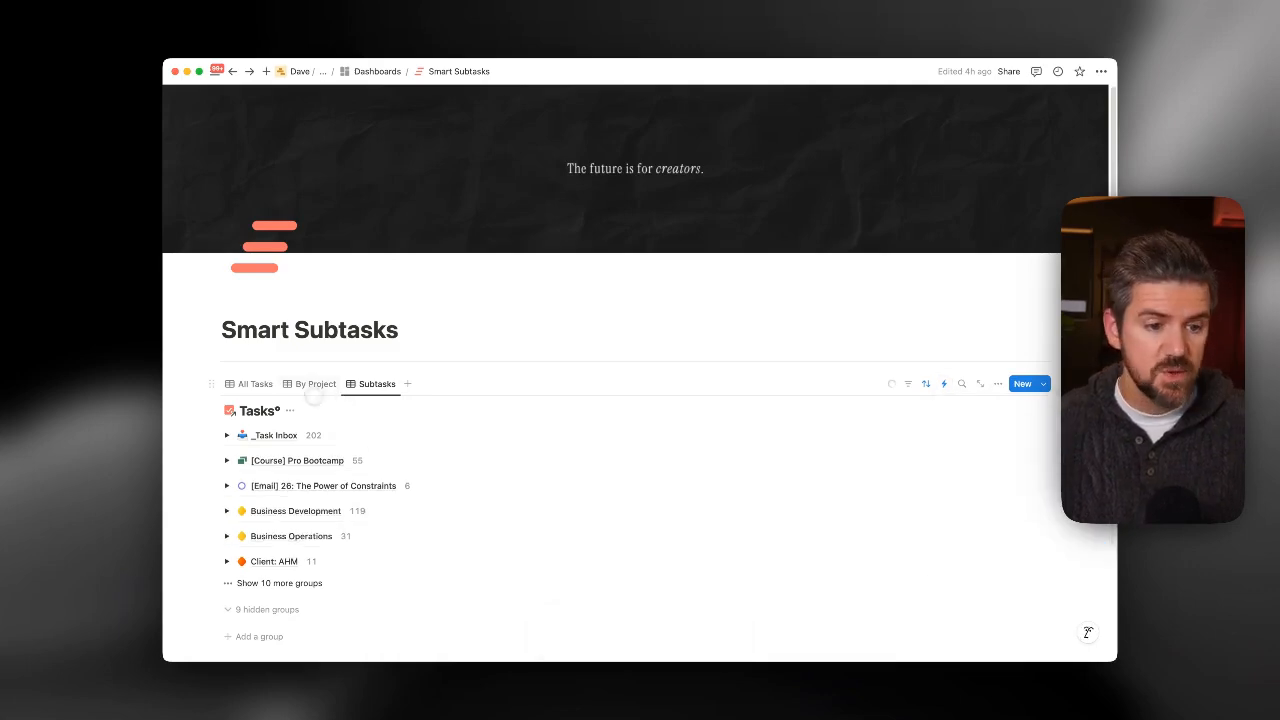
{"action": "left_click", "coordinate": [312, 390]}
{"action": "scroll", "coordinate": [340, 410], "scroll_direction": "down", "scroll_amount": 5}
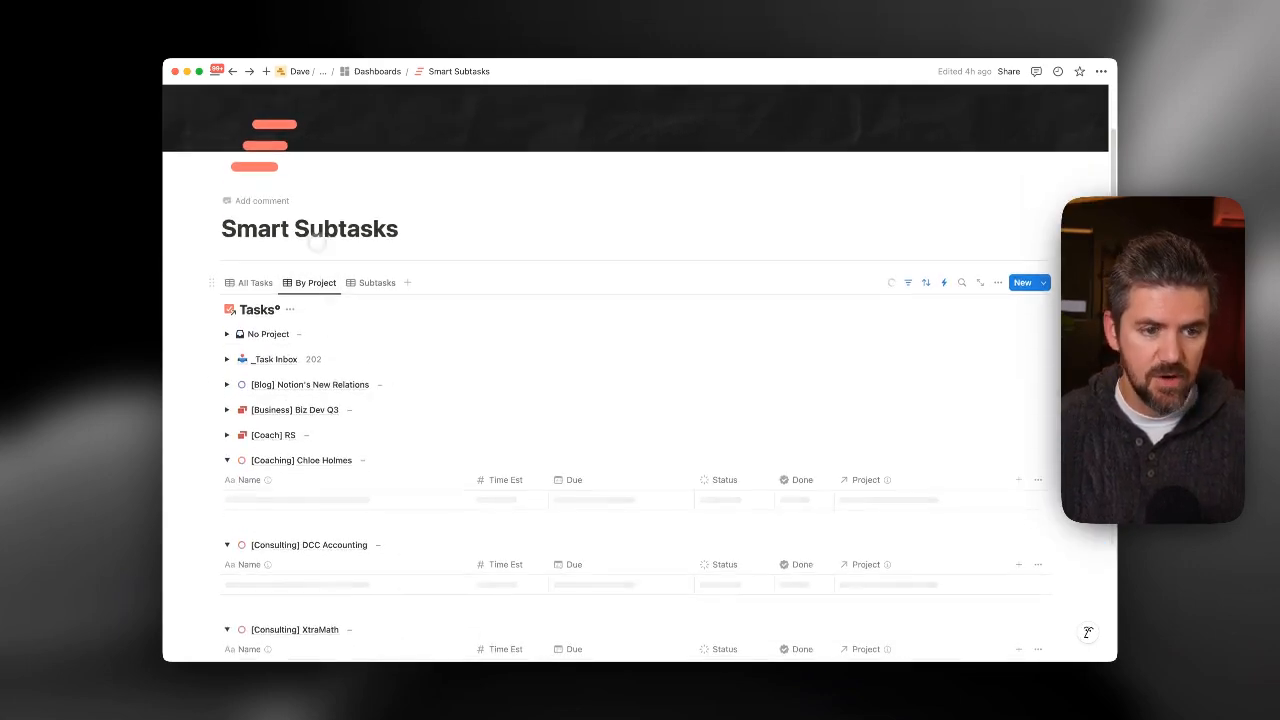
{"action": "left_click", "coordinate": [277, 473]}
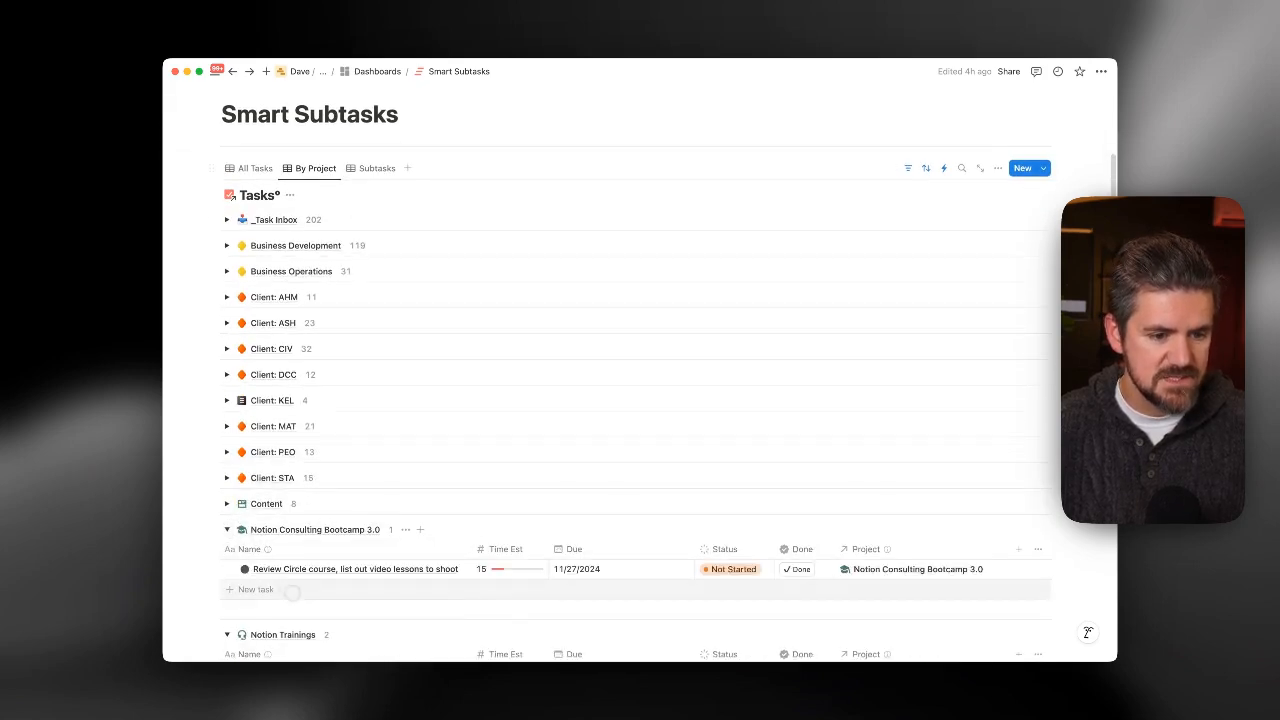
{"action": "left_click", "coordinate": [293, 590]}
{"action": "type", "text": "Edit Guest Sessions"}
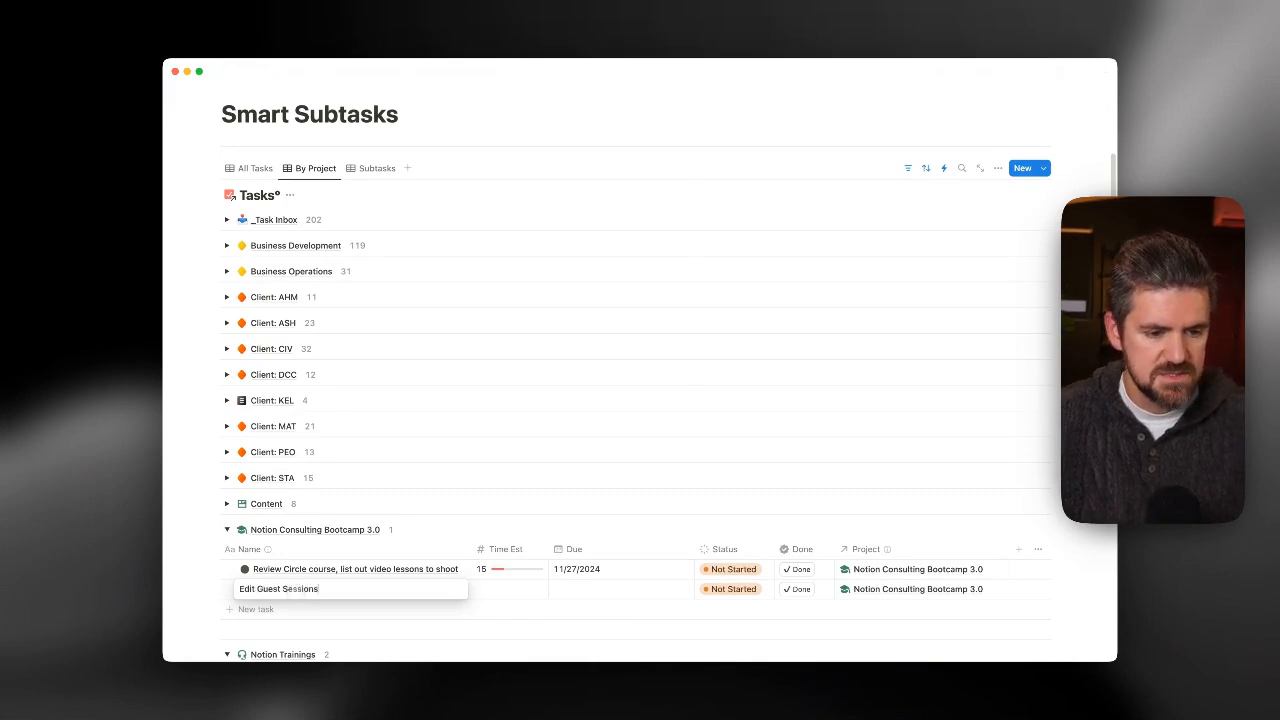
{"action": "key", "text": "Return"}
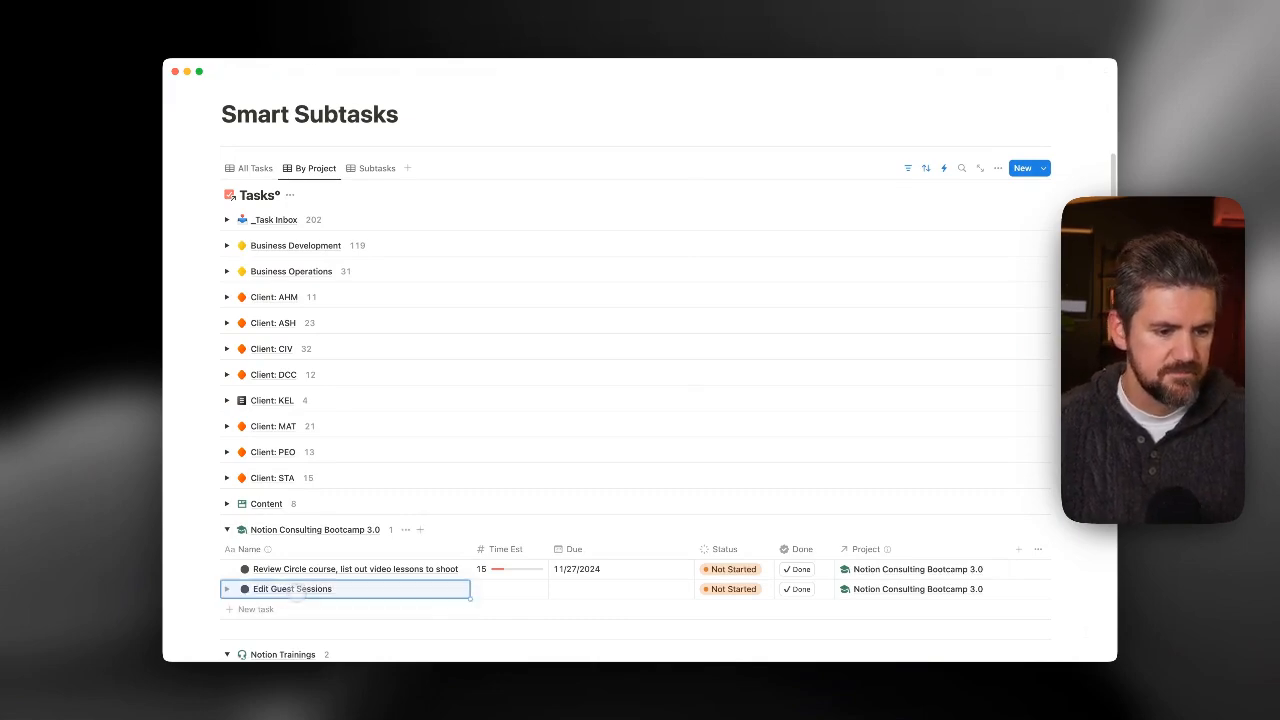
- Expand the Edit Guest Sessions task and add a sub-item named "Edit JR interview"
{"action": "left_click", "coordinate": [227, 589]}
{"action": "left_click", "coordinate": [302, 604]}
{"action": "type", "text": "Ed"}
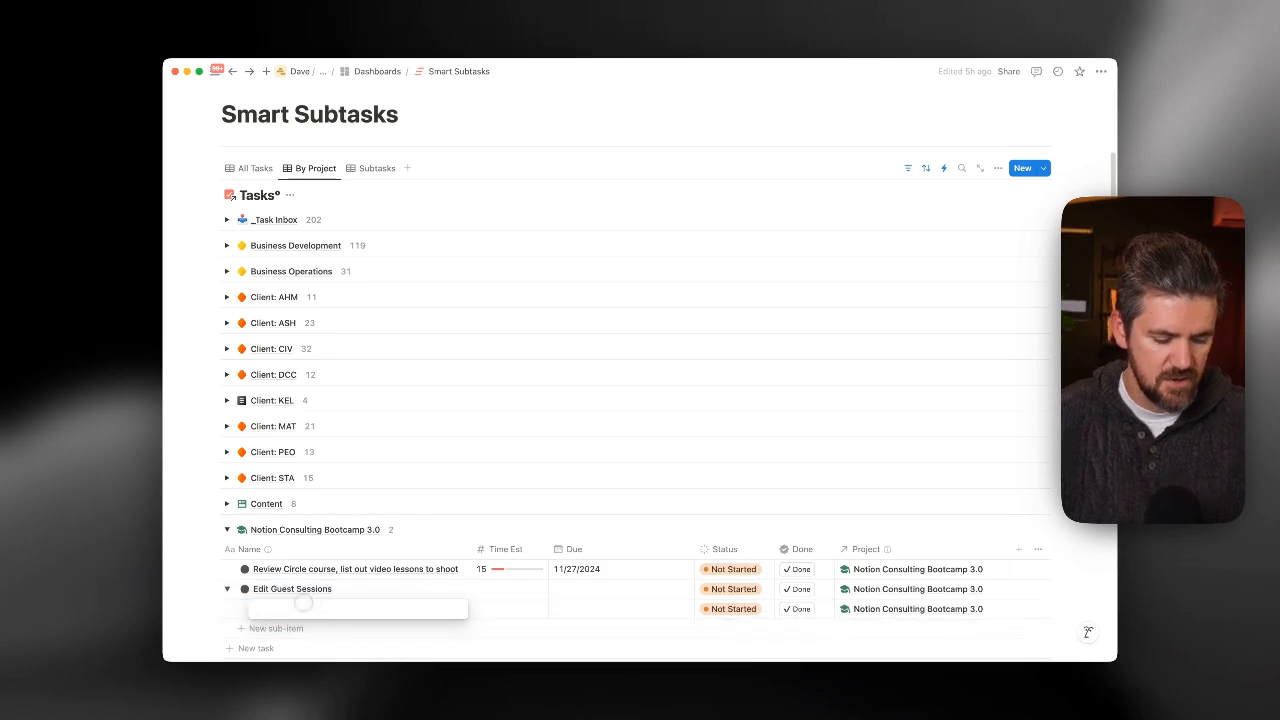
{"action": "type", "text": "it JR Inter"}
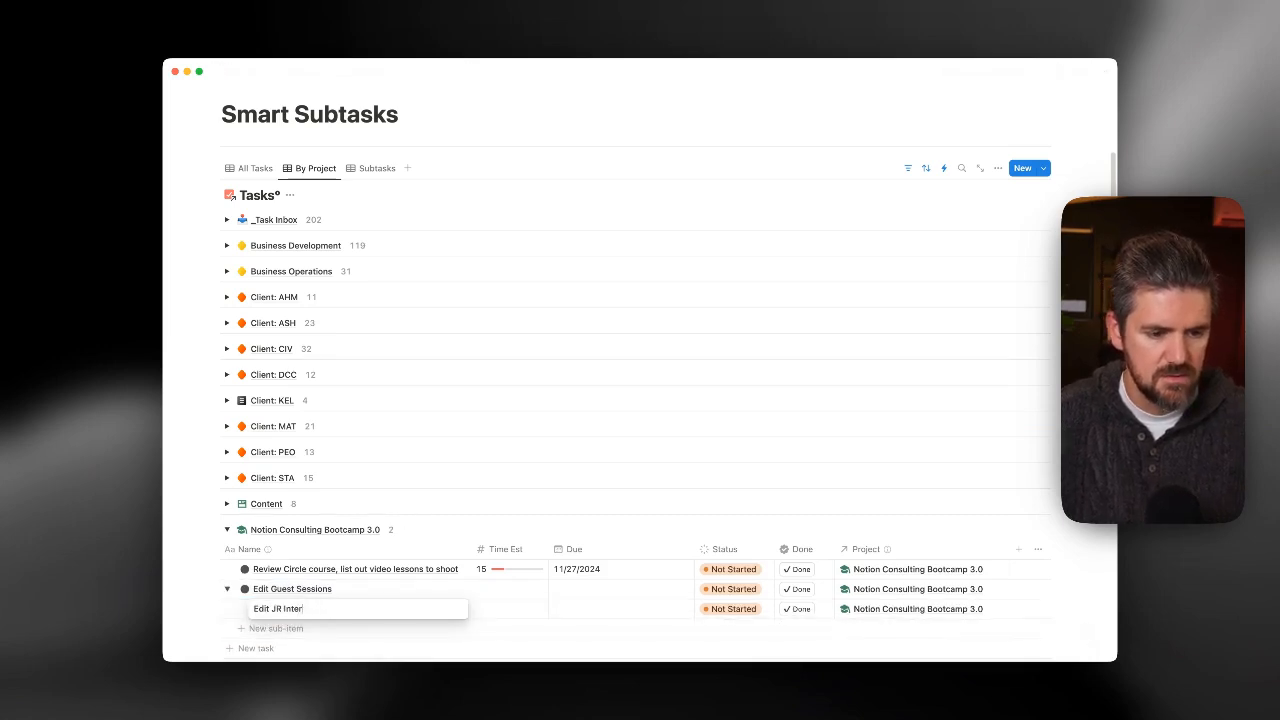
{"action": "type", "text": "view"}
{"action": "key", "text": "Return"}
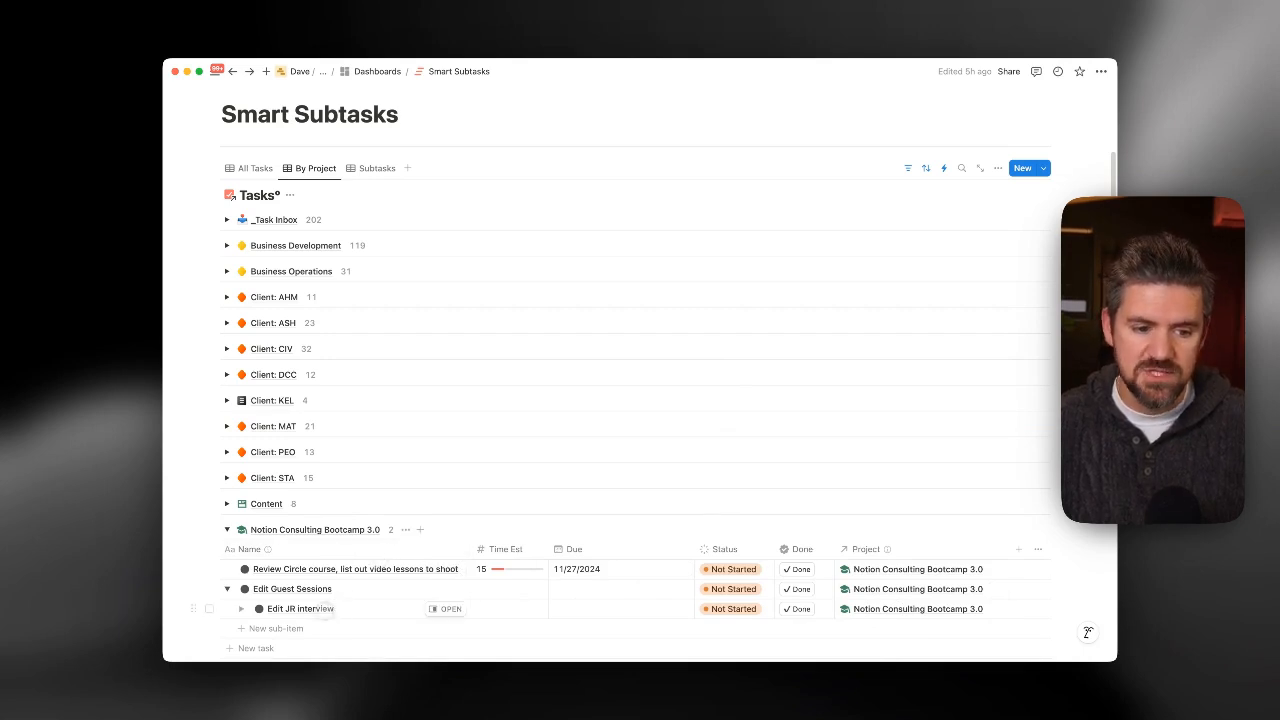
- Change the scope of the Subtasks Inherit Parent Task Info automation to the entire Tasks database and save it
{"action": "scroll", "coordinate": [330, 605], "scroll_direction": "down", "scroll_amount": 1}
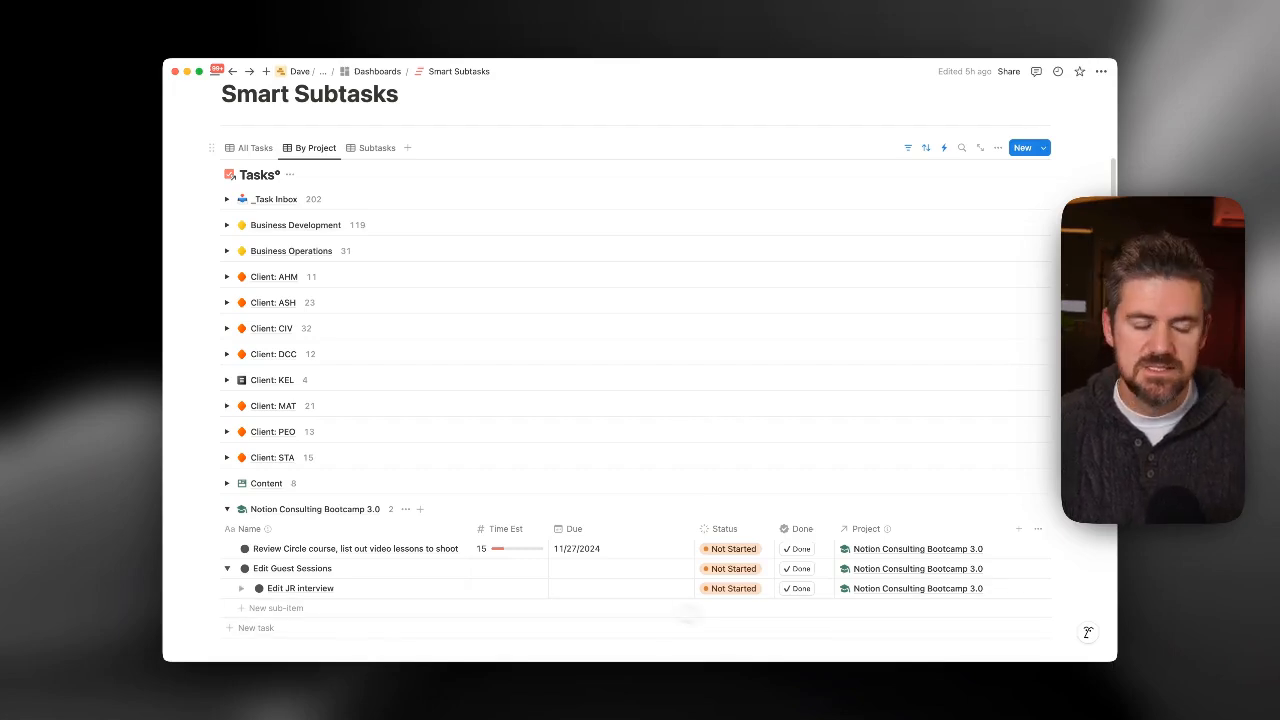
{"action": "scroll", "coordinate": [761, 627], "scroll_direction": "up", "scroll_amount": 5}
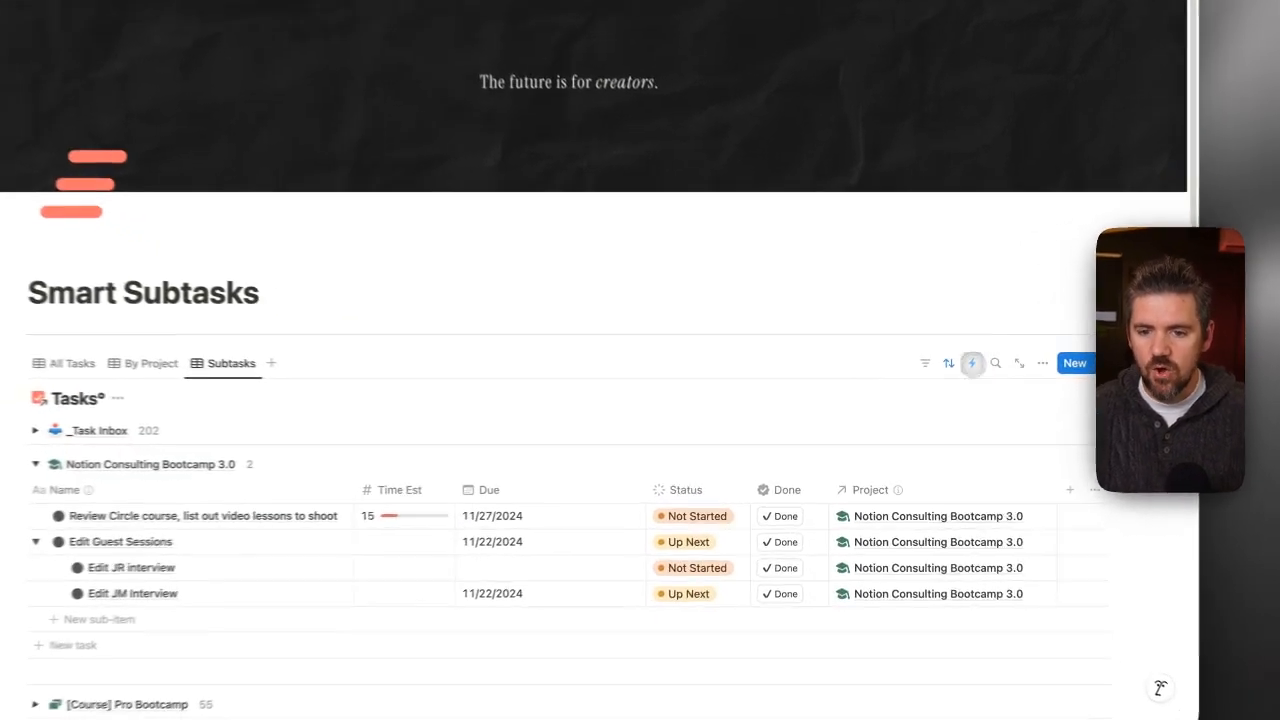
{"action": "left_click", "coordinate": [943, 383]}
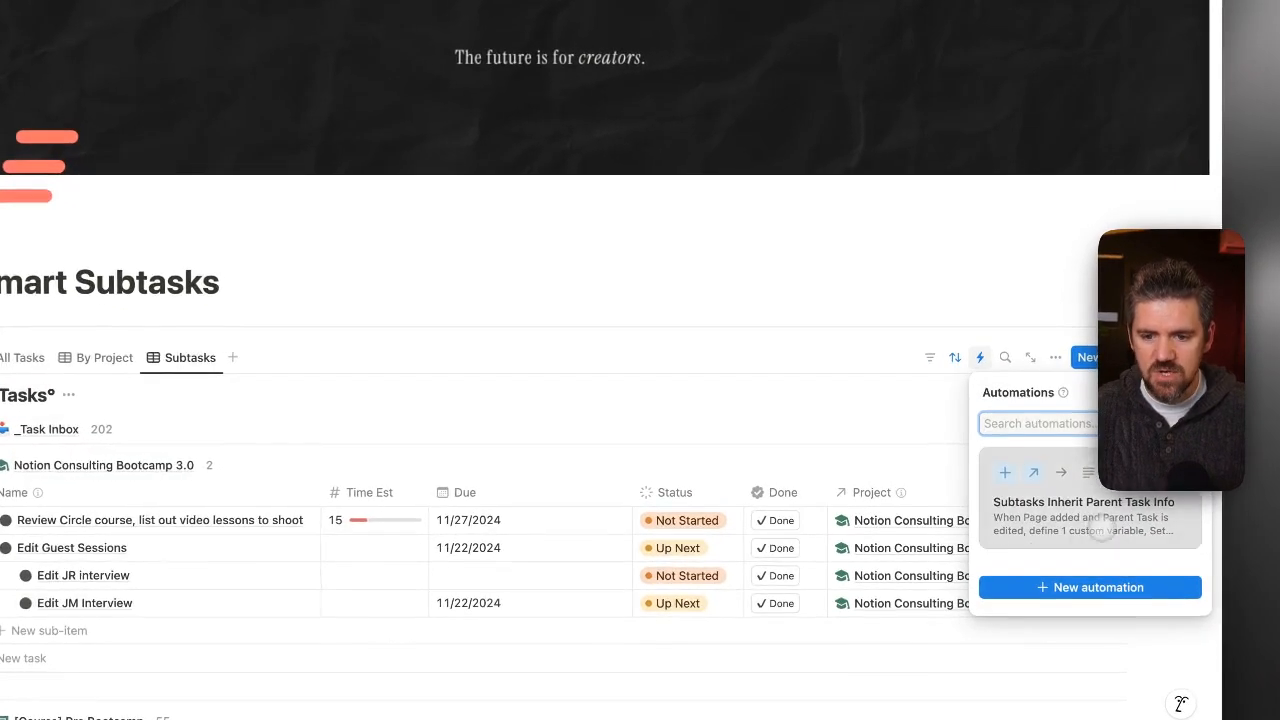
{"action": "left_click", "coordinate": [1100, 530]}
{"action": "left_click", "coordinate": [610, 136]}
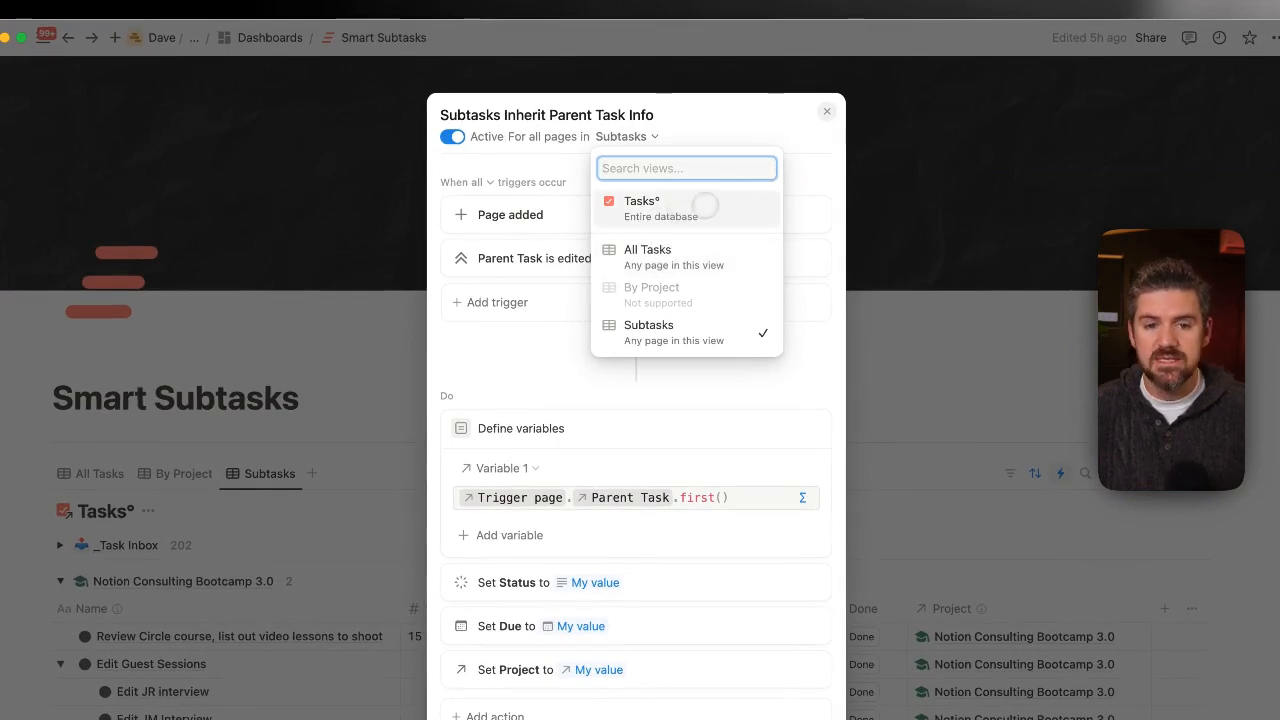
{"action": "left_click", "coordinate": [703, 204]}
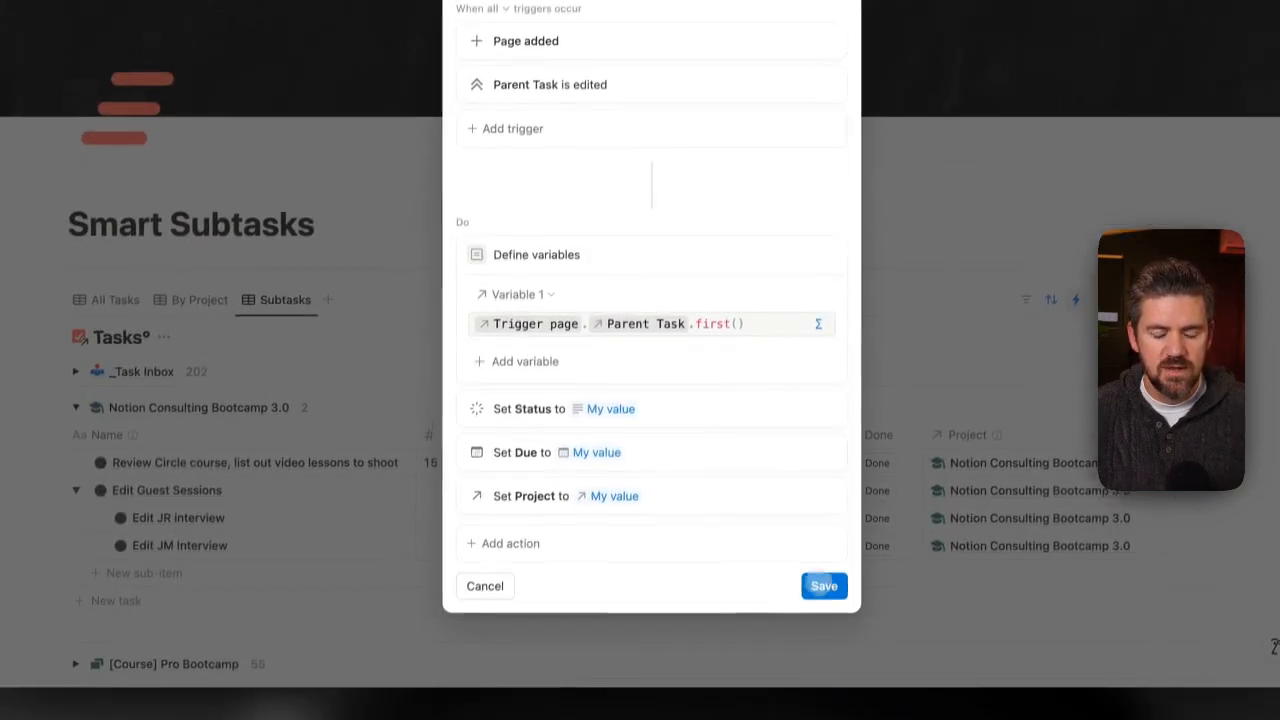
{"action": "left_click", "coordinate": [826, 566]}
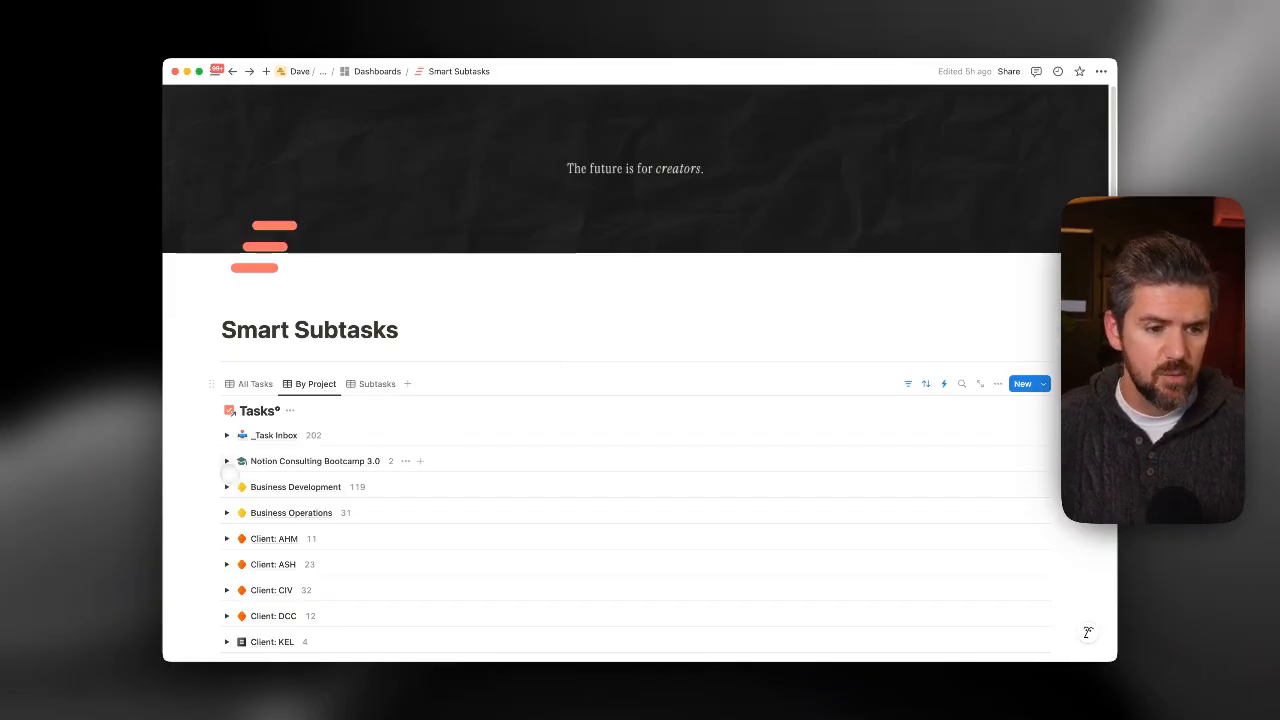
- Expand the Notion Consulting Bootcamp 3.0 group in the By Project view and add a task named "Publish Module 1"
{"action": "left_click", "coordinate": [226, 461]}
{"action": "left_click", "coordinate": [289, 541]}
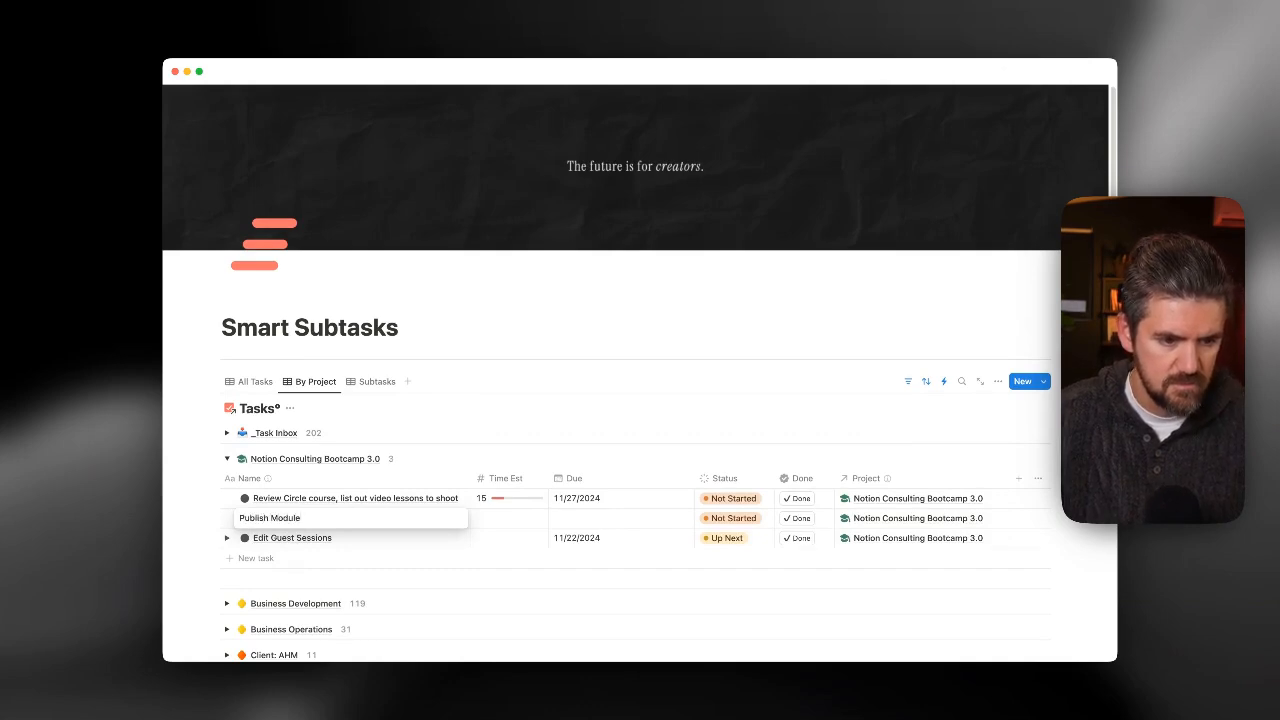
{"action": "type", "text": "Publish Module 1"}
{"action": "key", "text": "Return"}
- Set the Publish Module 1 task's due date to 12/06/2024 and its status to In Progress
{"action": "left_click", "coordinate": [605, 518]}
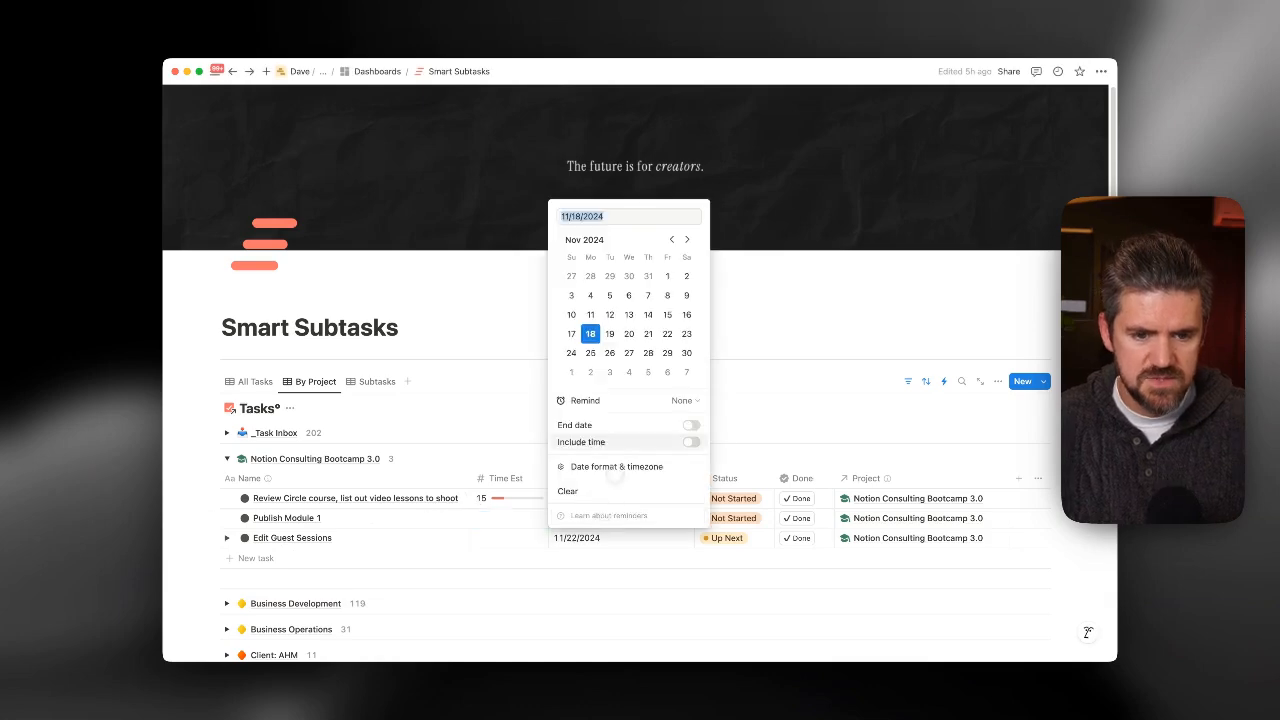
{"action": "left_click", "coordinate": [667, 372]}
{"action": "left_click", "coordinate": [722, 518]}
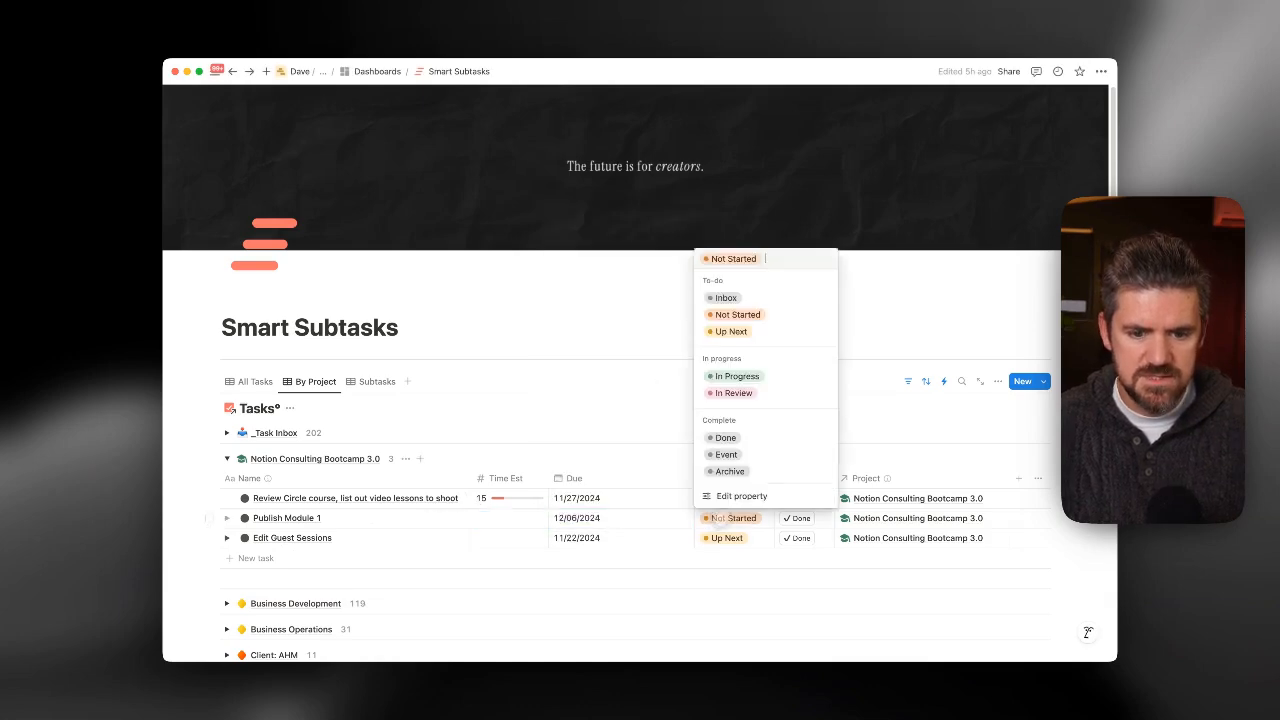
{"action": "left_click", "coordinate": [775, 557]}
{"action": "left_click", "coordinate": [759, 518]}
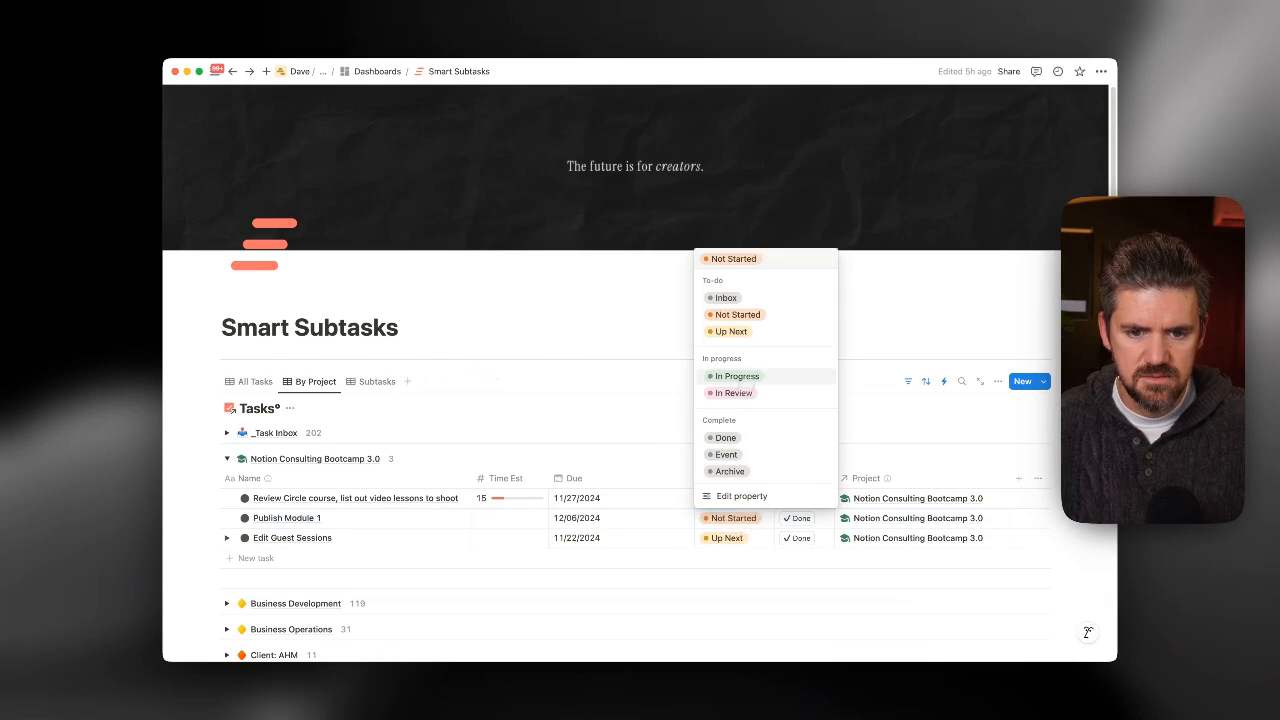
{"action": "left_click", "coordinate": [741, 378]}
- Expand the Publish Module 1 task and add a sub-item named "Publish Lesson 01"
{"action": "left_click", "coordinate": [227, 538]}
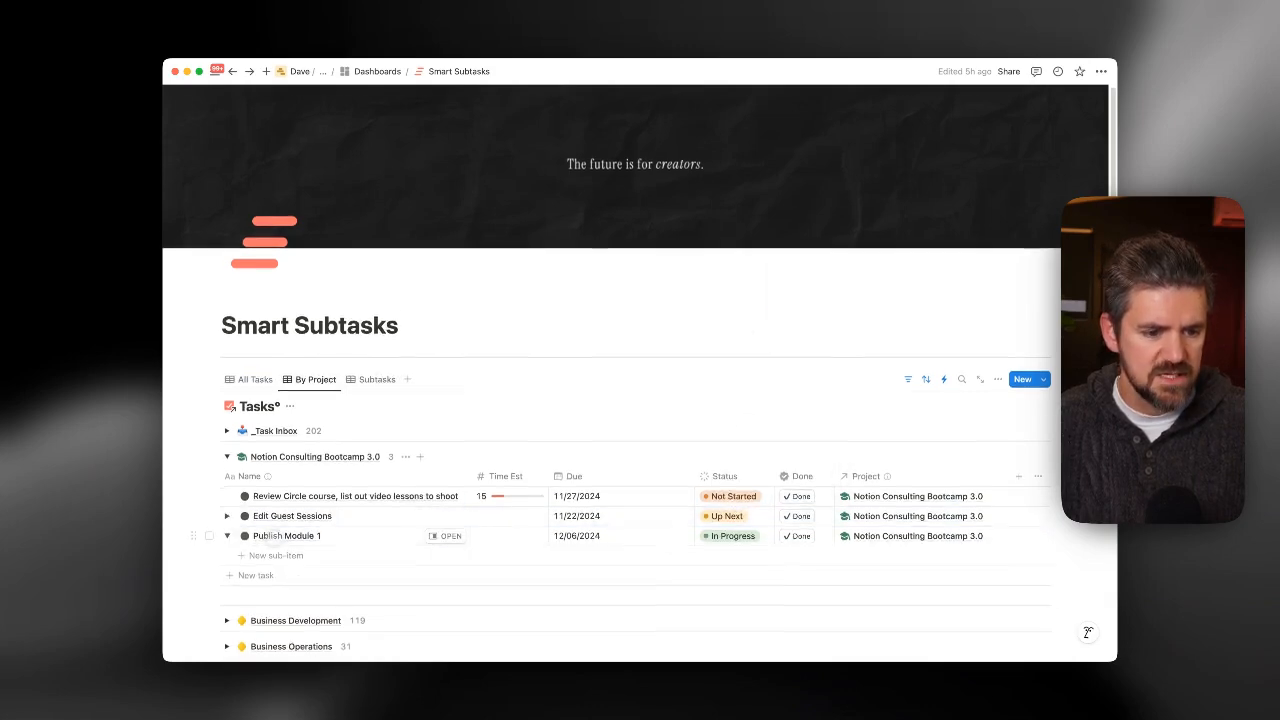
{"action": "scroll", "coordinate": [313, 540], "scroll_direction": "down", "scroll_amount": 1}
{"action": "left_click", "coordinate": [313, 538]}
{"action": "type", "text": "P"}
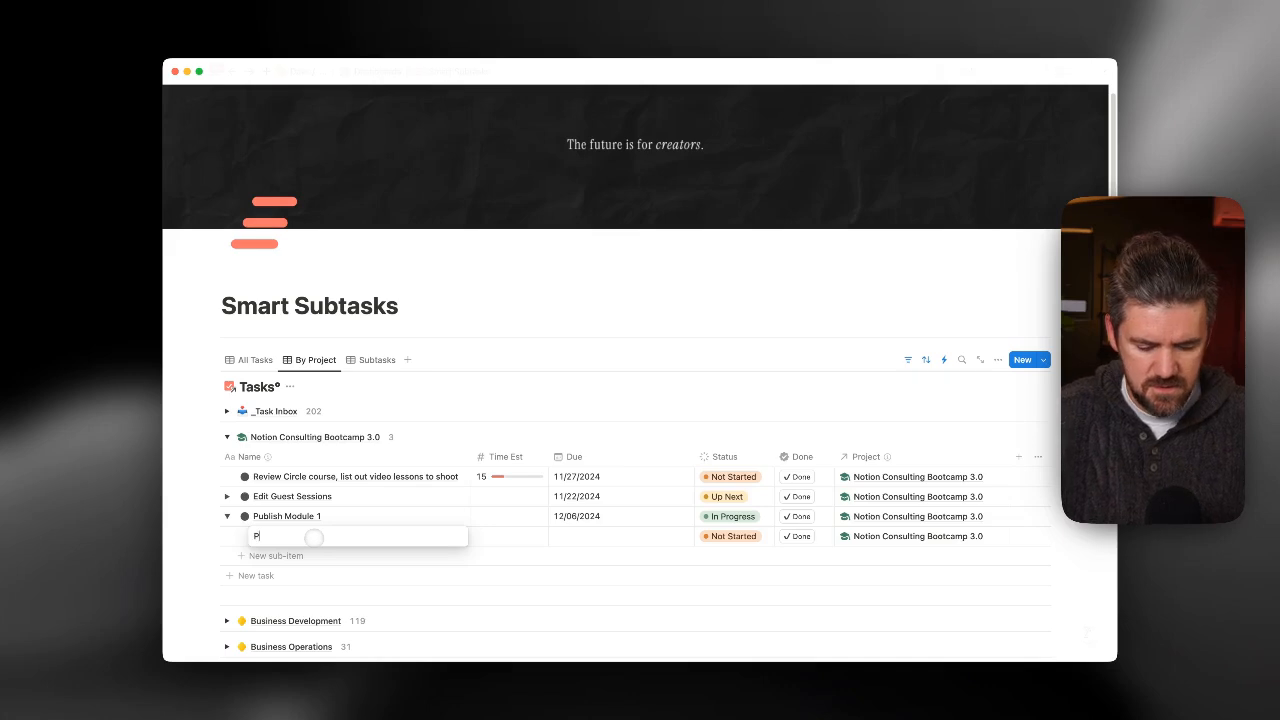
{"action": "type", "text": "ubls"}
{"action": "key", "text": "BackSpace"}
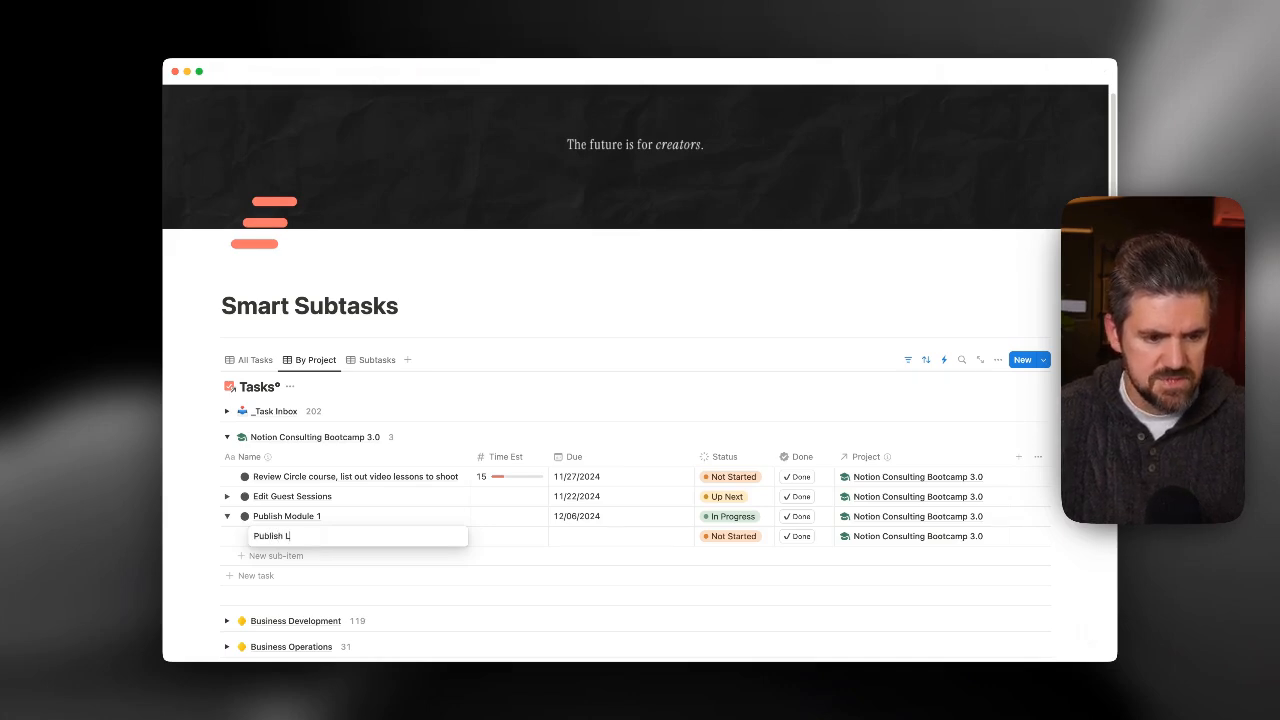
{"action": "type", "text": "ish Lesson 01"}
{"action": "key", "text": "Return"}
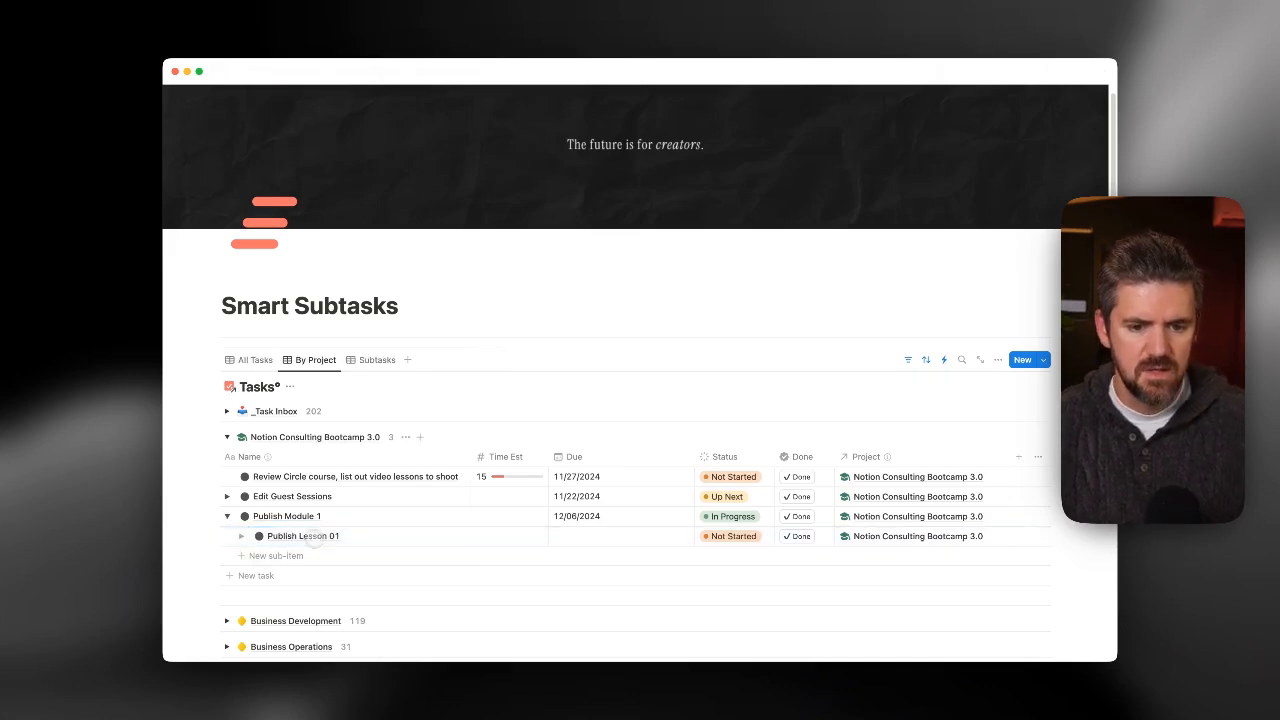